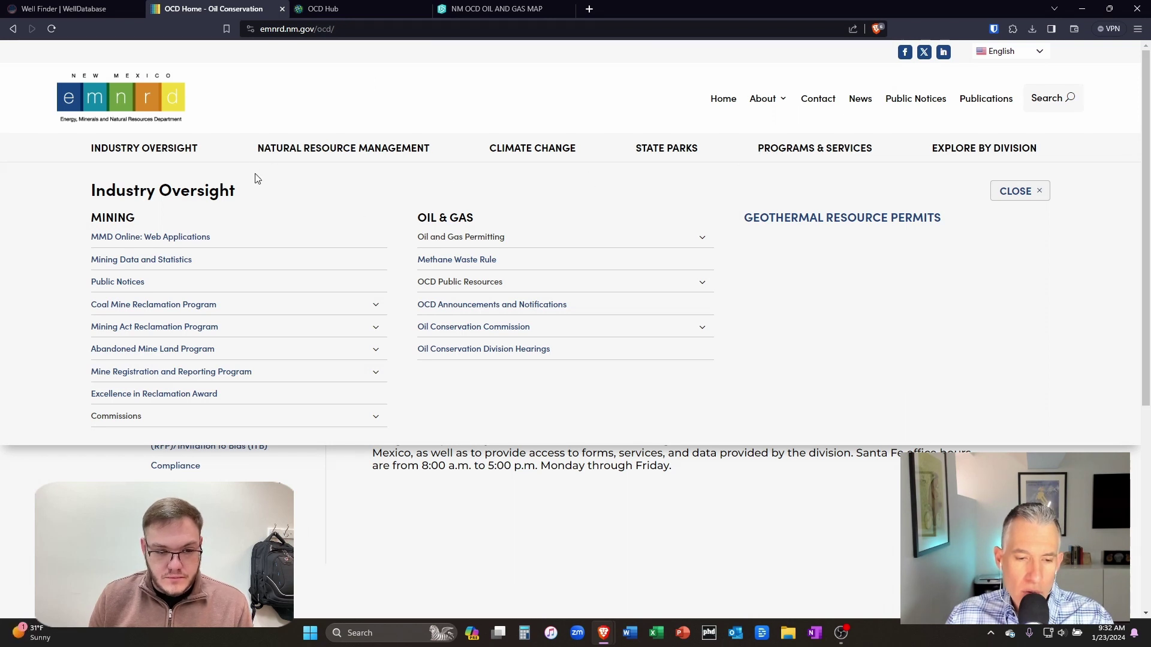
- Open the OCD Geospatial Hub from the OCD public resources and launch its Oil and Gas Map
left_click(702, 282)
left_click(489, 352)
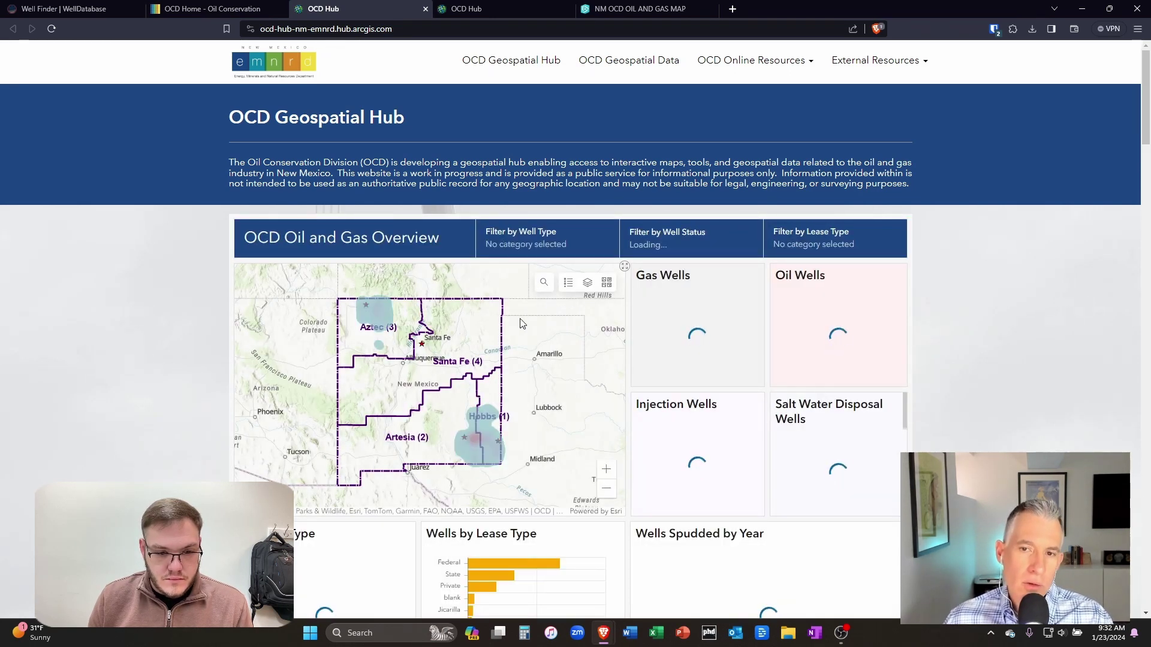
scroll(993, 397, "down", 15)
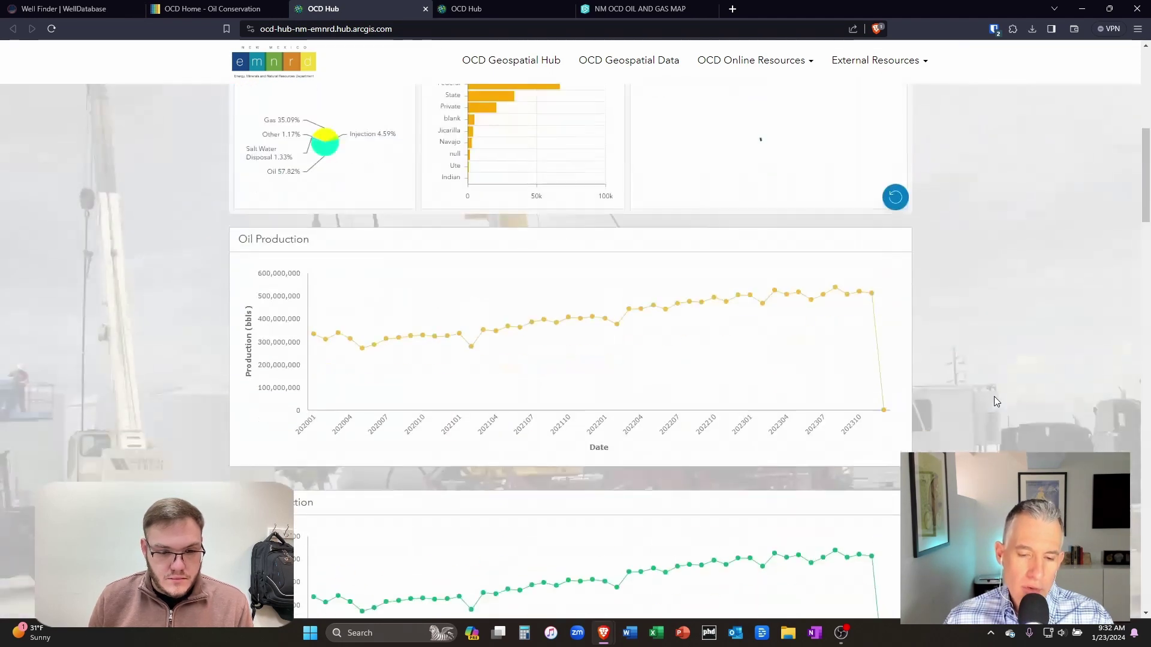
scroll(993, 401, "down", 3)
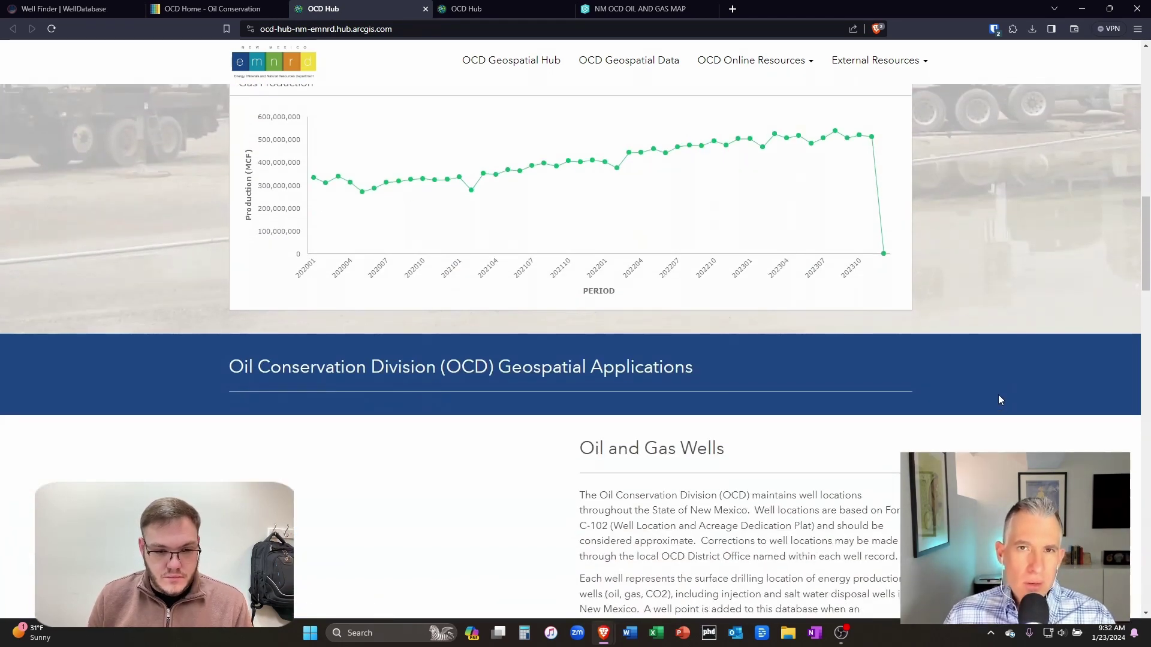
scroll(1000, 400, "down", 3)
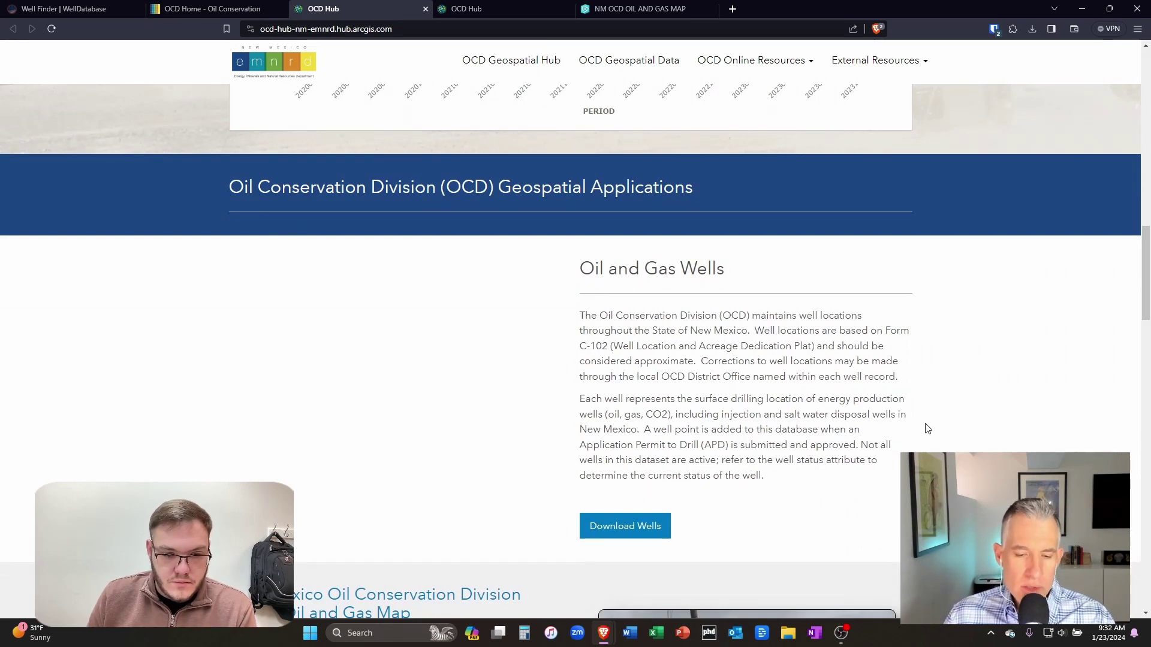
scroll(919, 427, "down", 7)
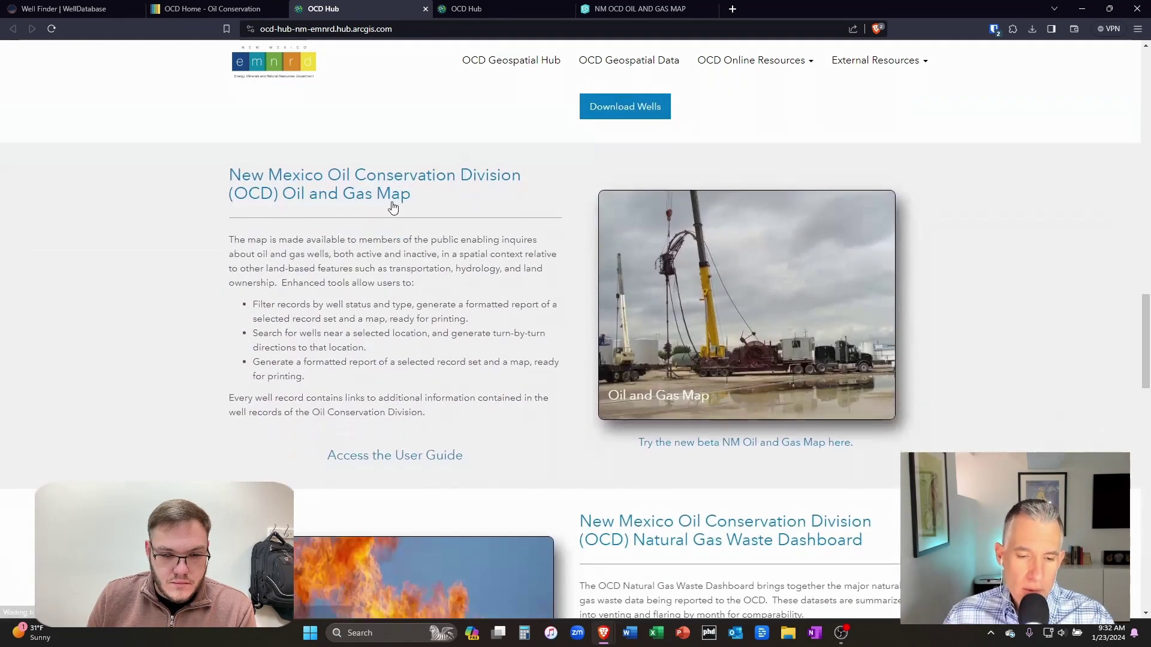
left_click(393, 207)
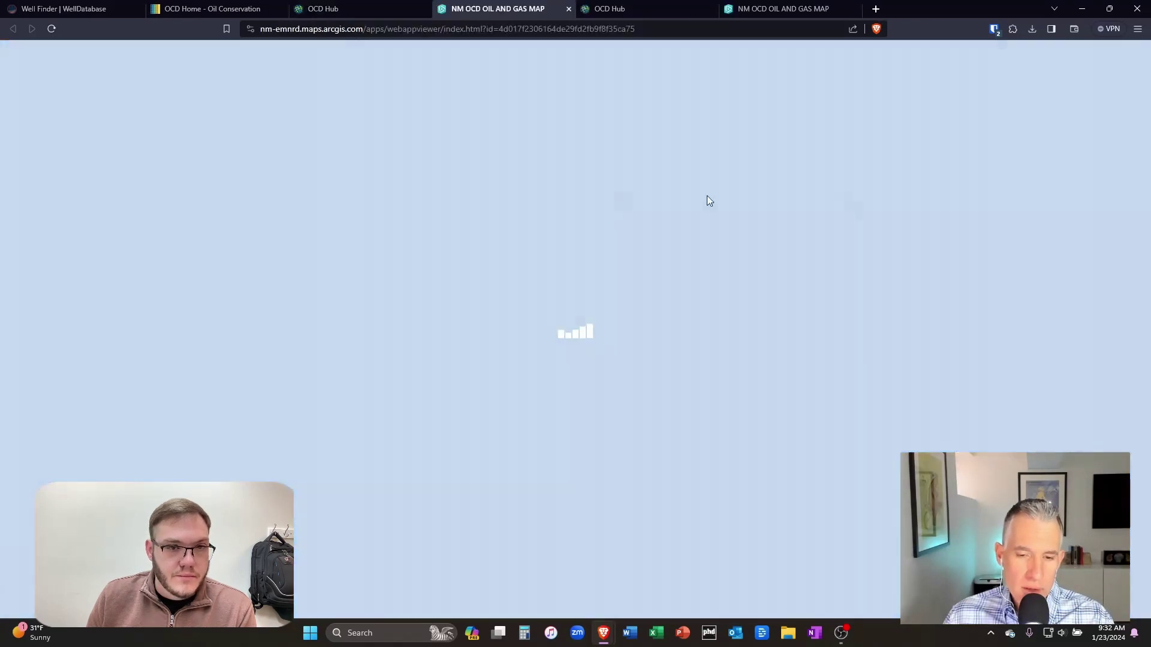
- In the newly opened map, search PLSS Townships for 18S 28E
left_click(779, 8)
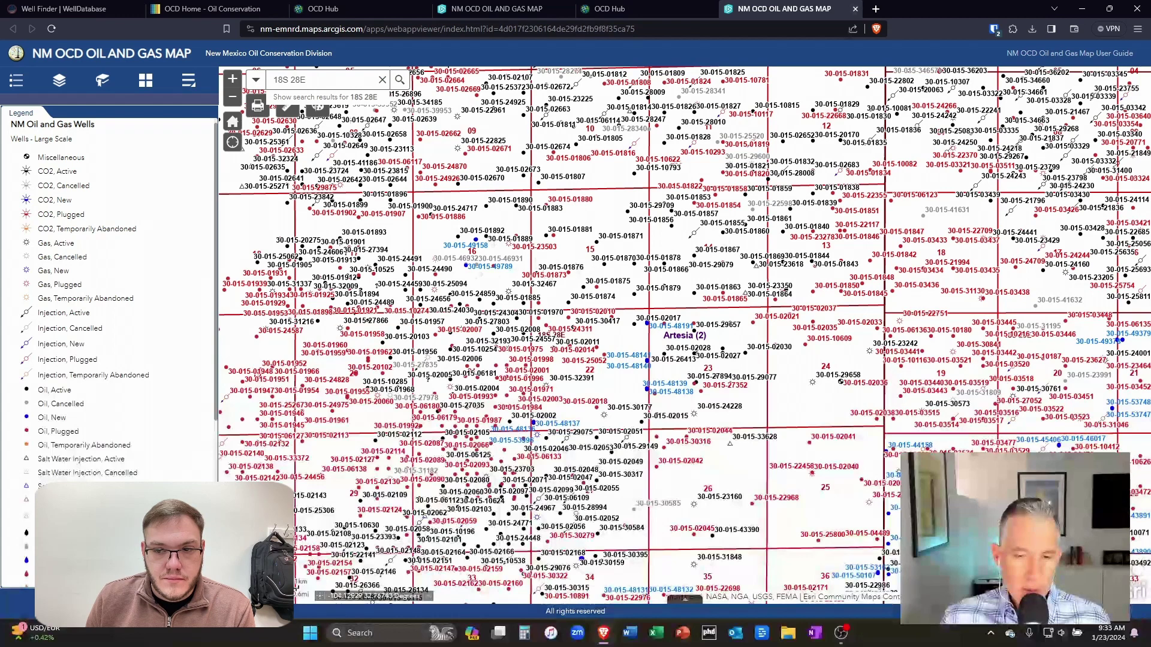
left_click(474, 16)
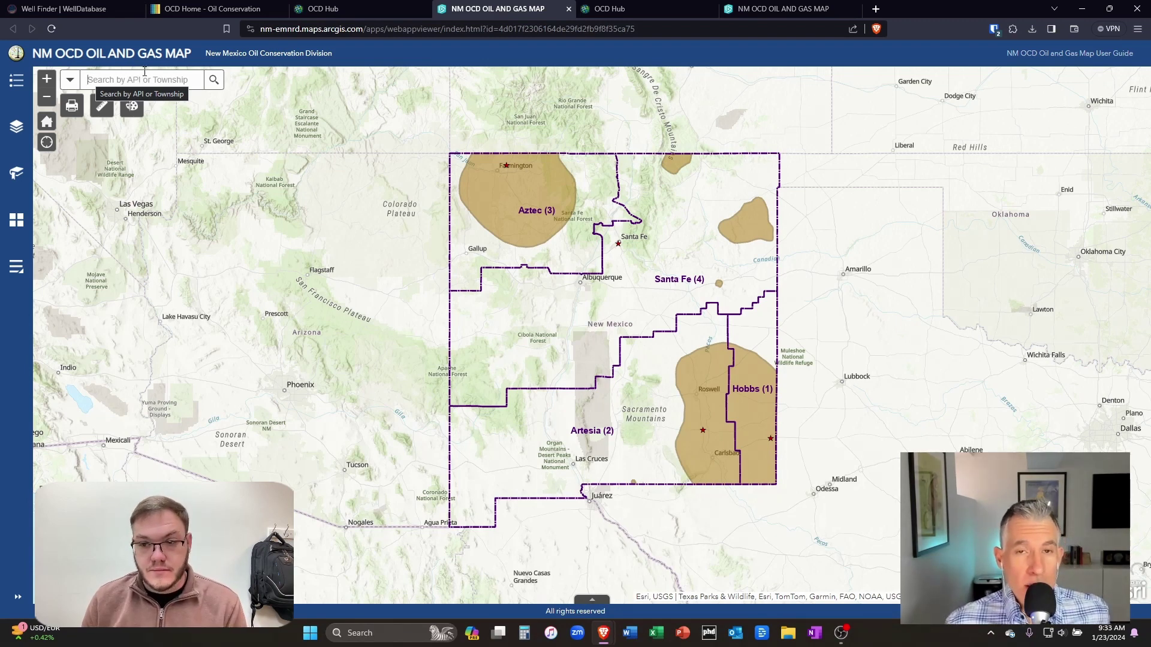
left_click(69, 81)
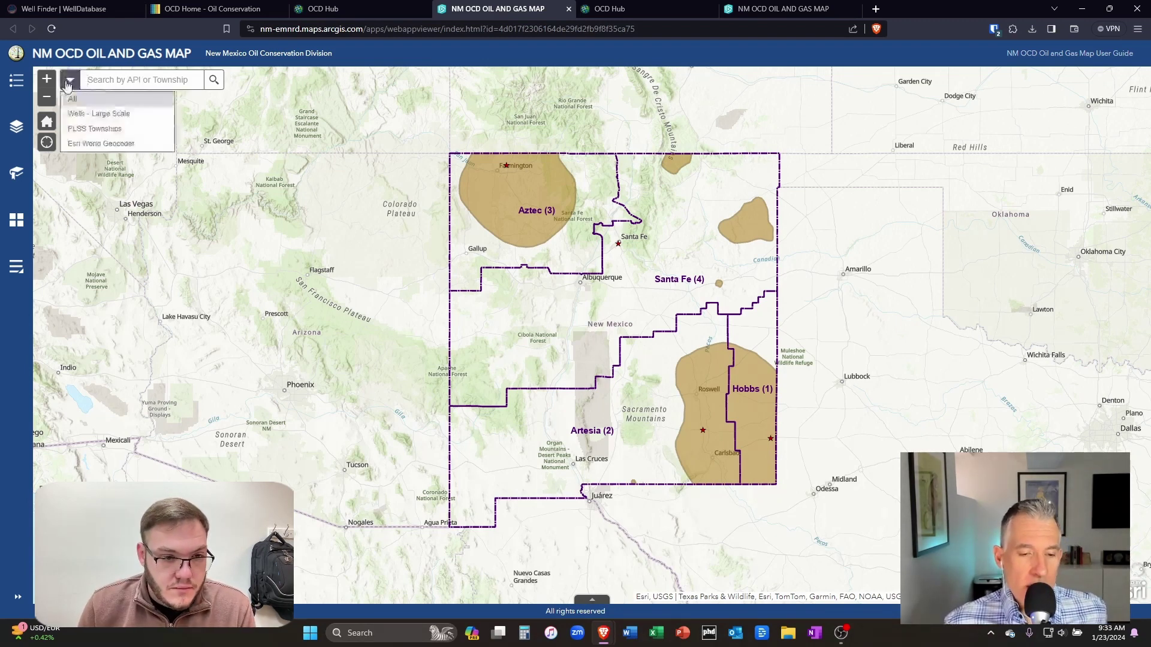
left_click(75, 131)
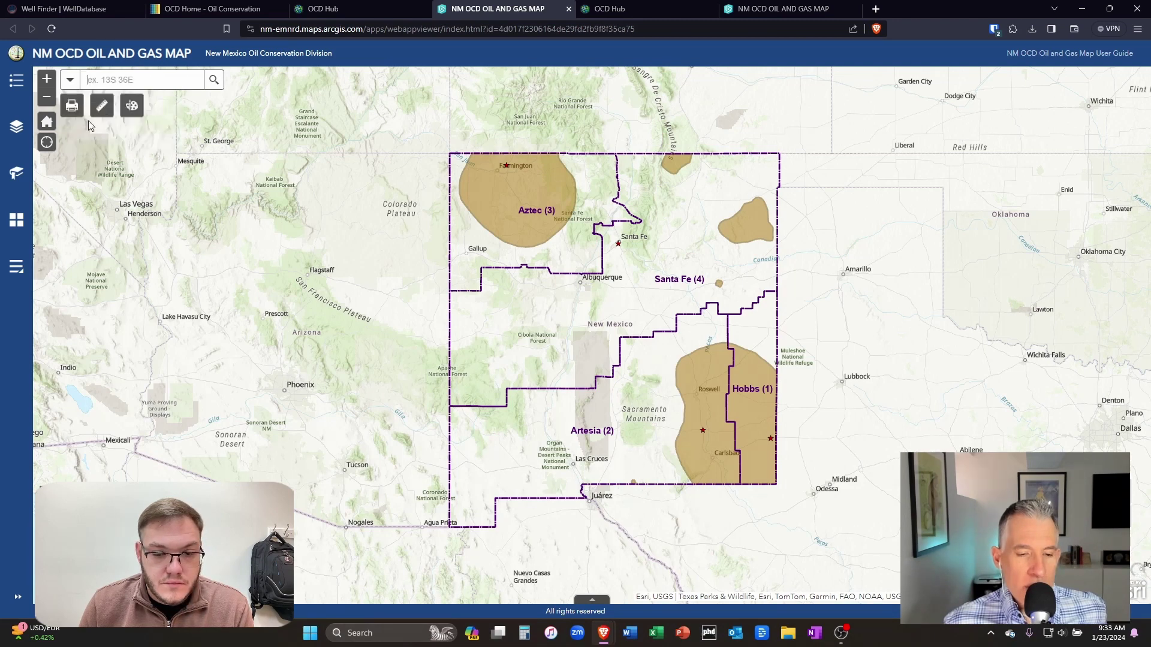
type("18s 28")
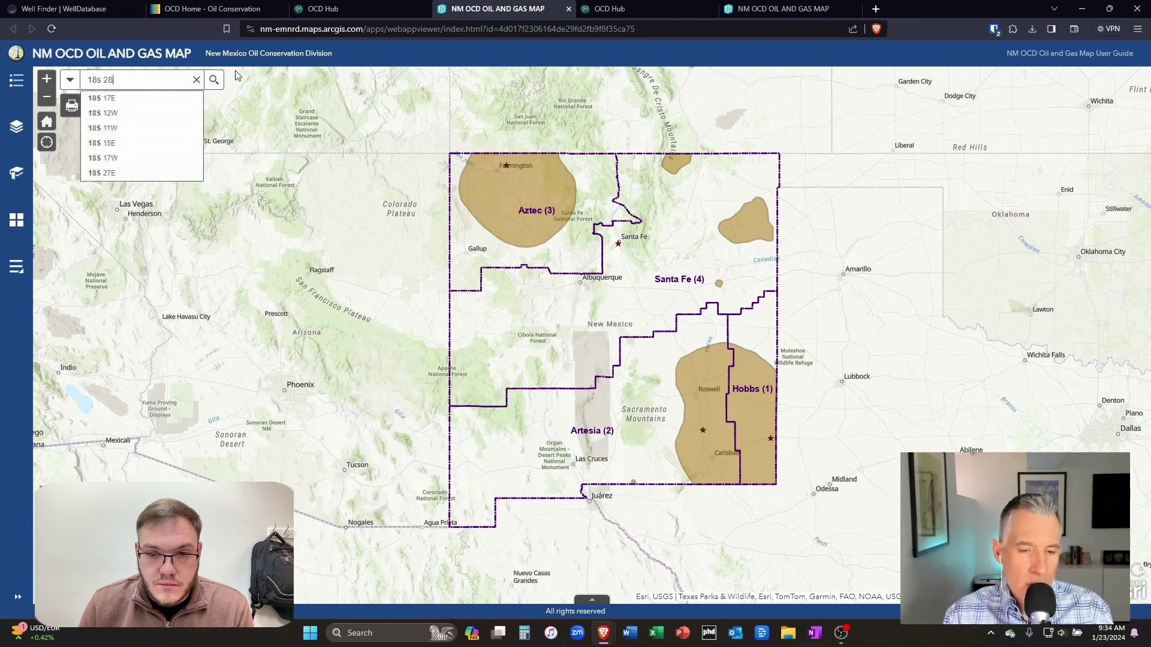
key("Return")
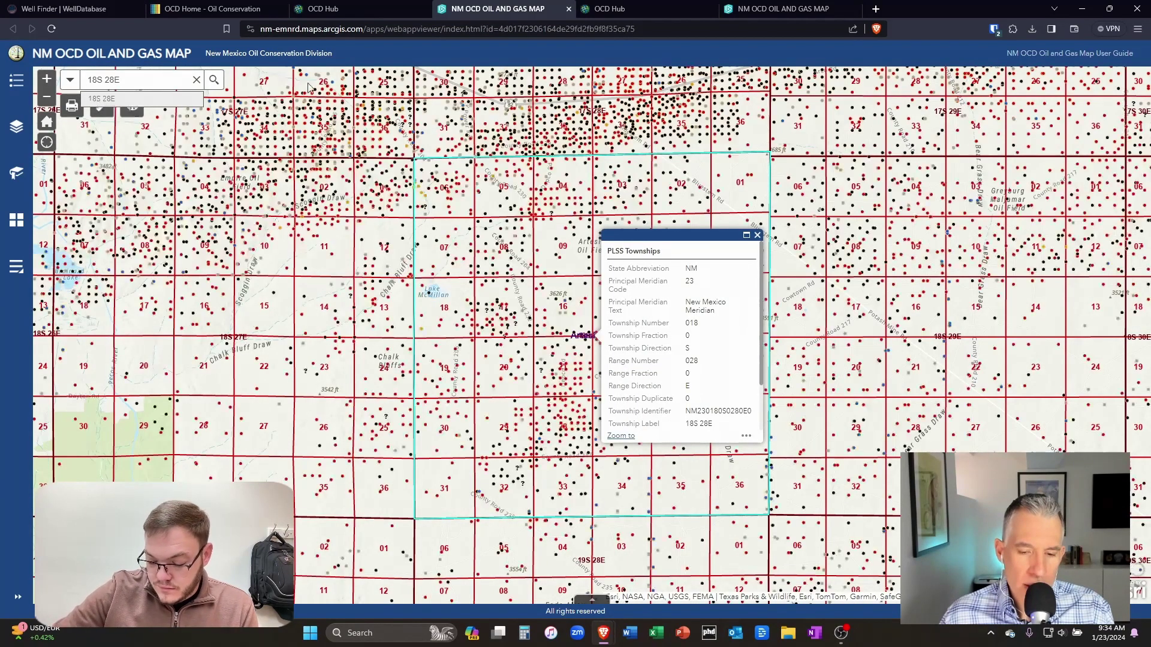
- Dismiss the township details and zoom in on the wells in section 16 of 18S 28E
left_click(758, 235)
scroll(558, 310, "up", 1)
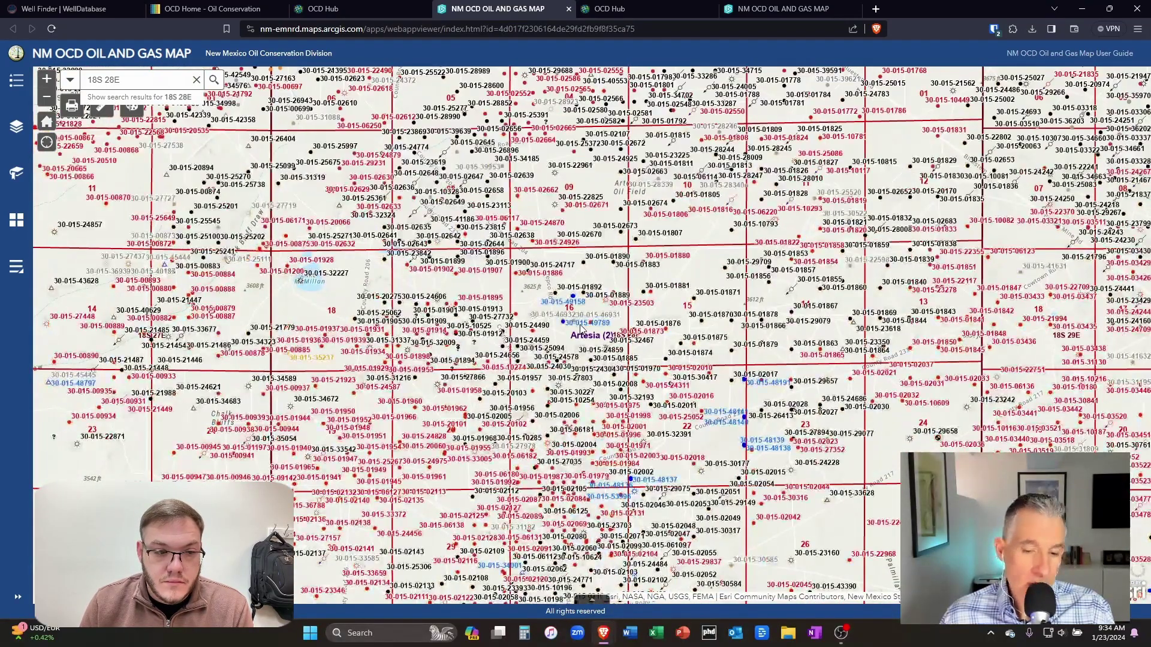
scroll(579, 326, "up", 1)
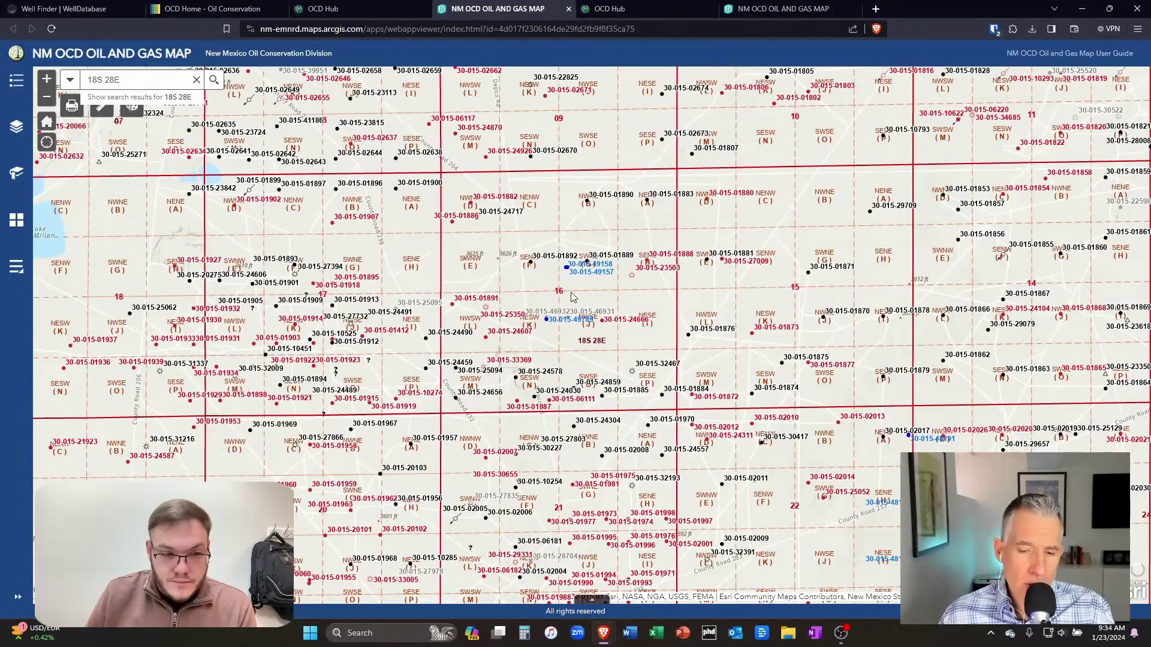
scroll(510, 347, "up", 1)
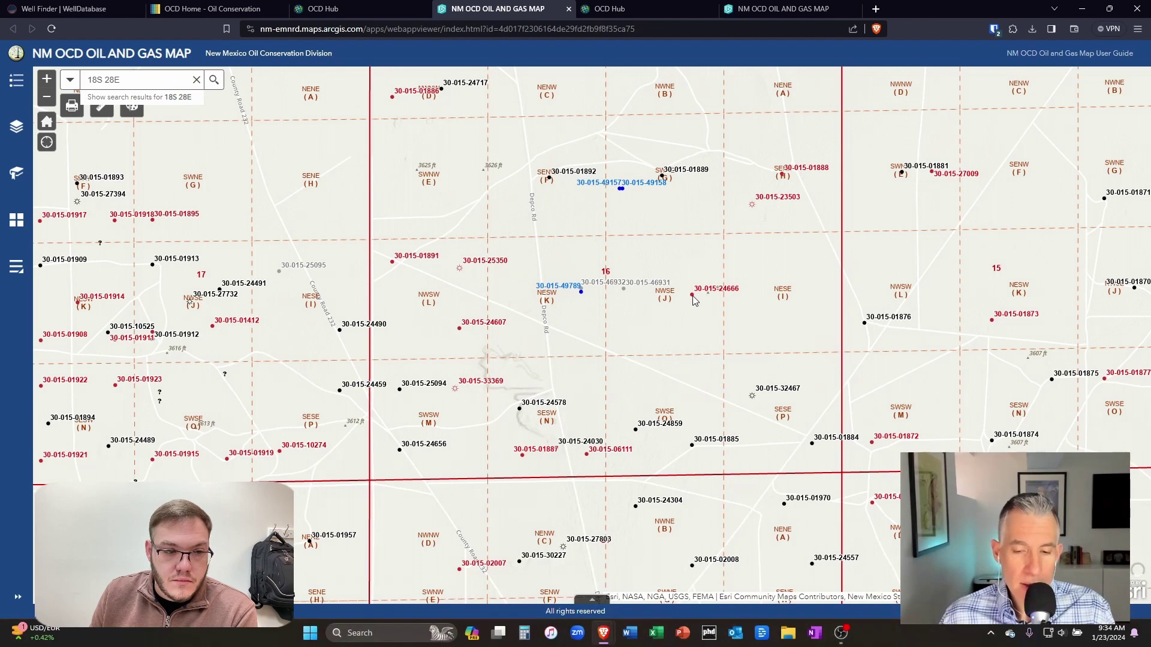
- Expand the Wells - Large Scale layer under NM Oil and Gas Wells and examine its well type and status symbols
left_click(17, 127)
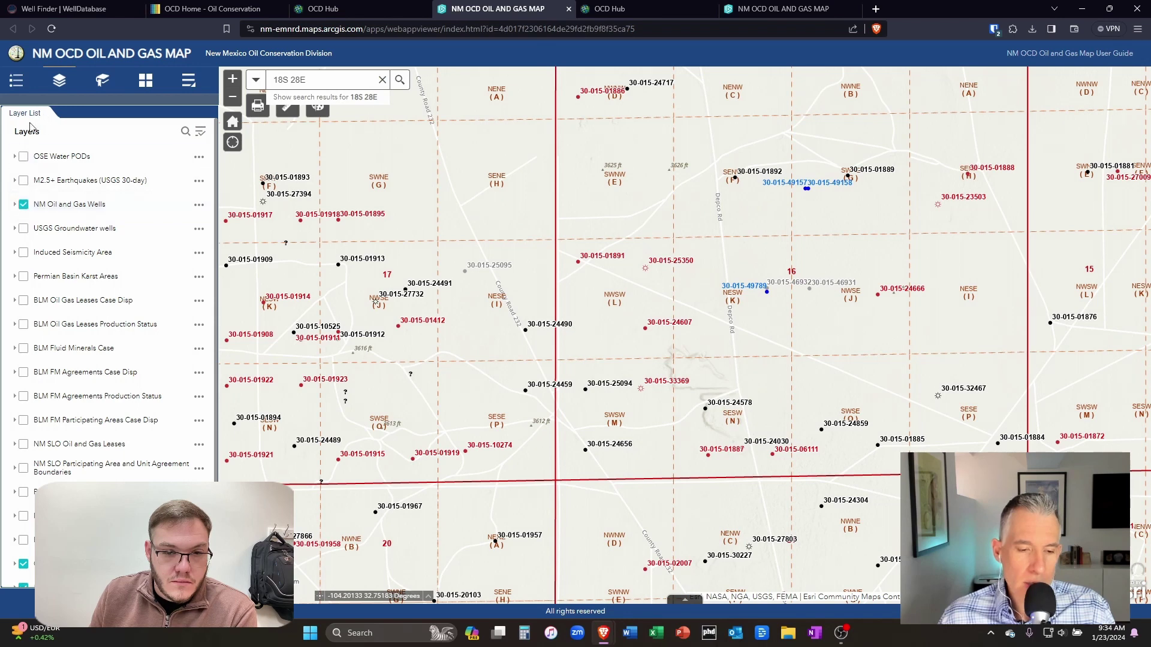
left_click(15, 206)
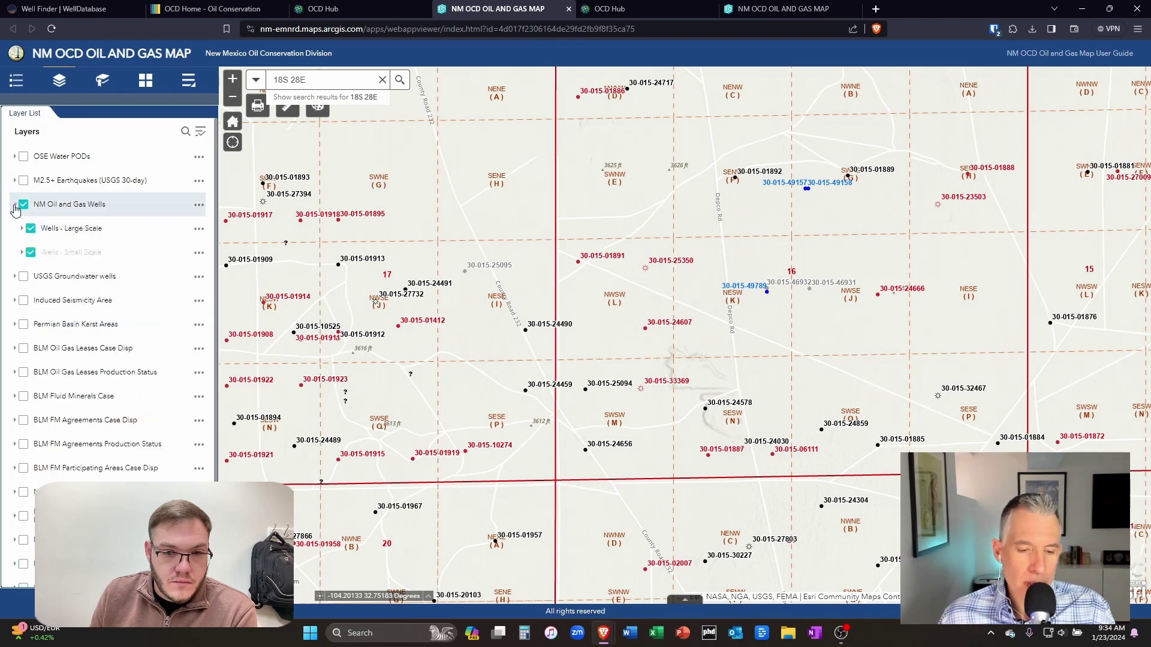
left_click(23, 229)
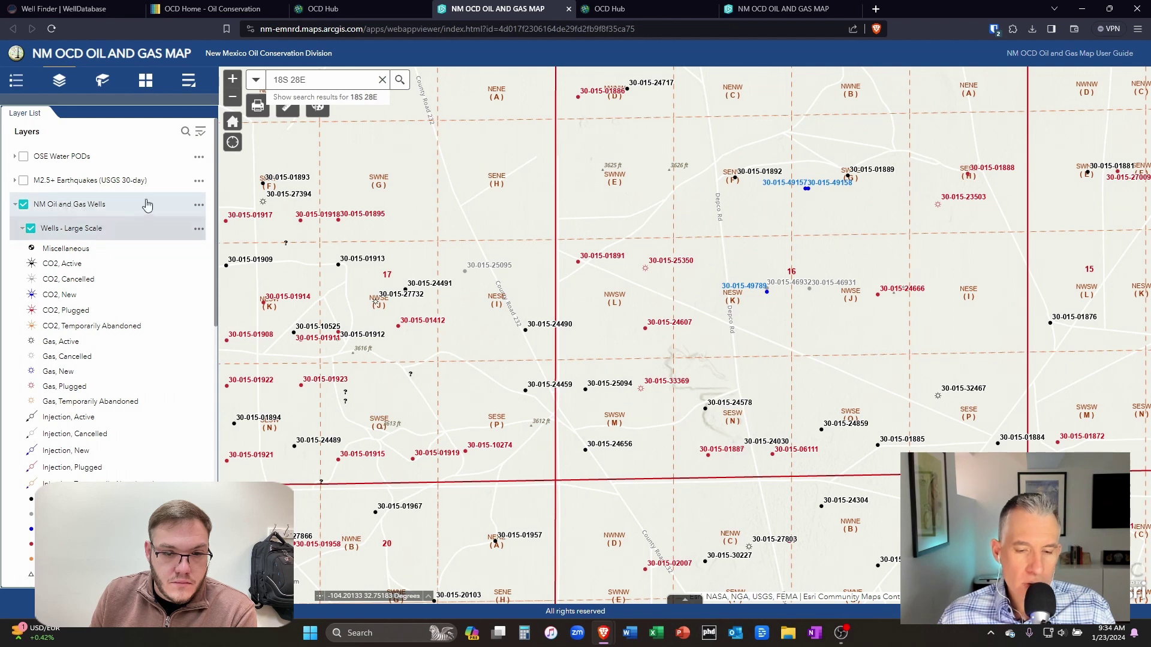
scroll(35, 217, "down", 1)
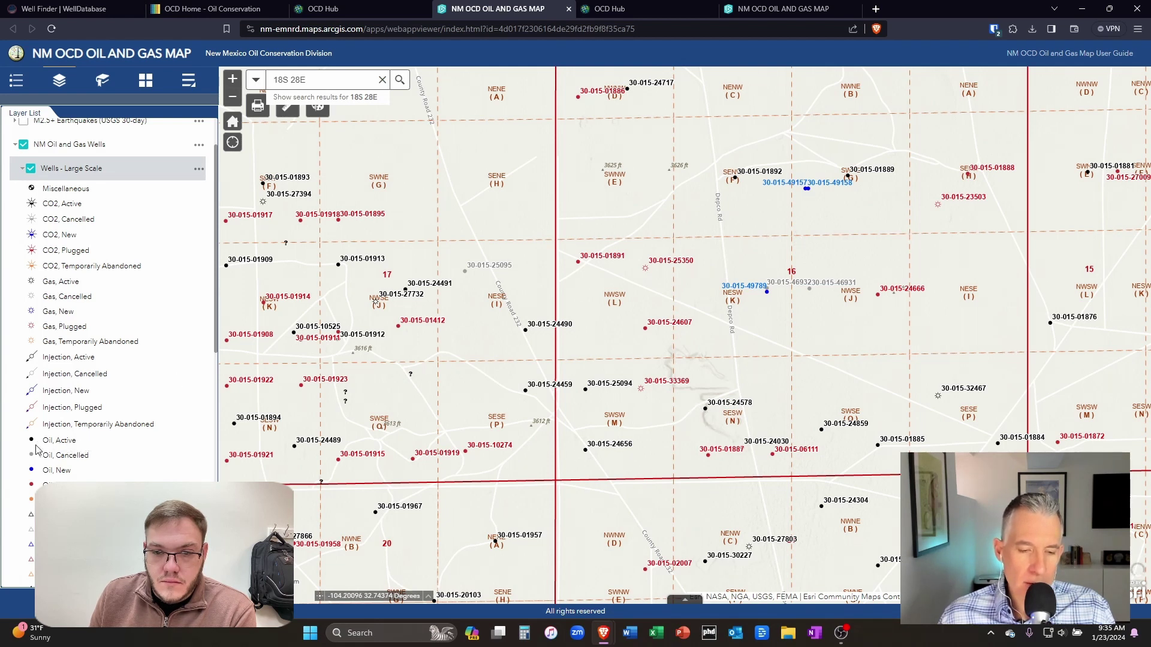
scroll(108, 300, "down", 2)
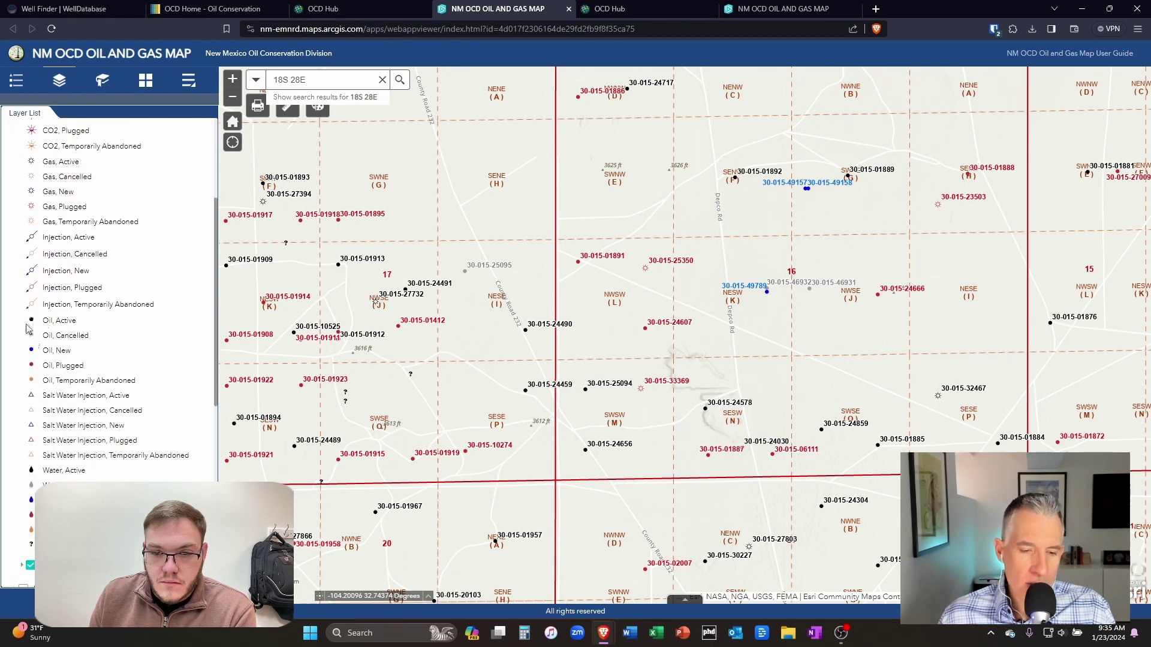
scroll(95, 378, "up", 3)
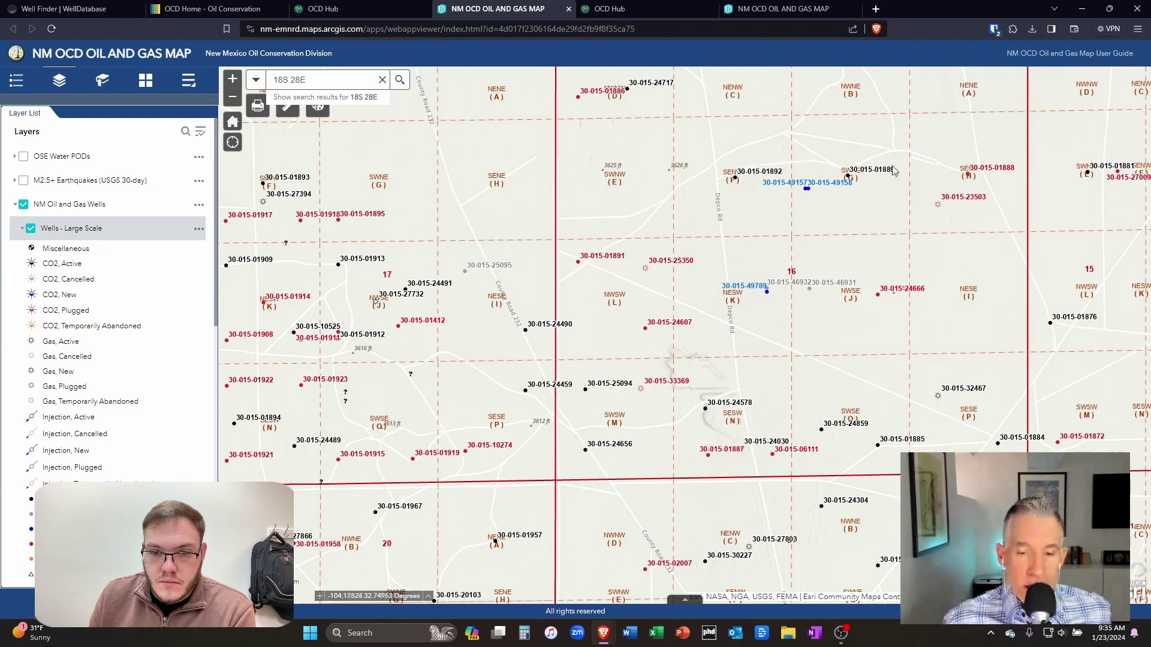
left_click(627, 90)
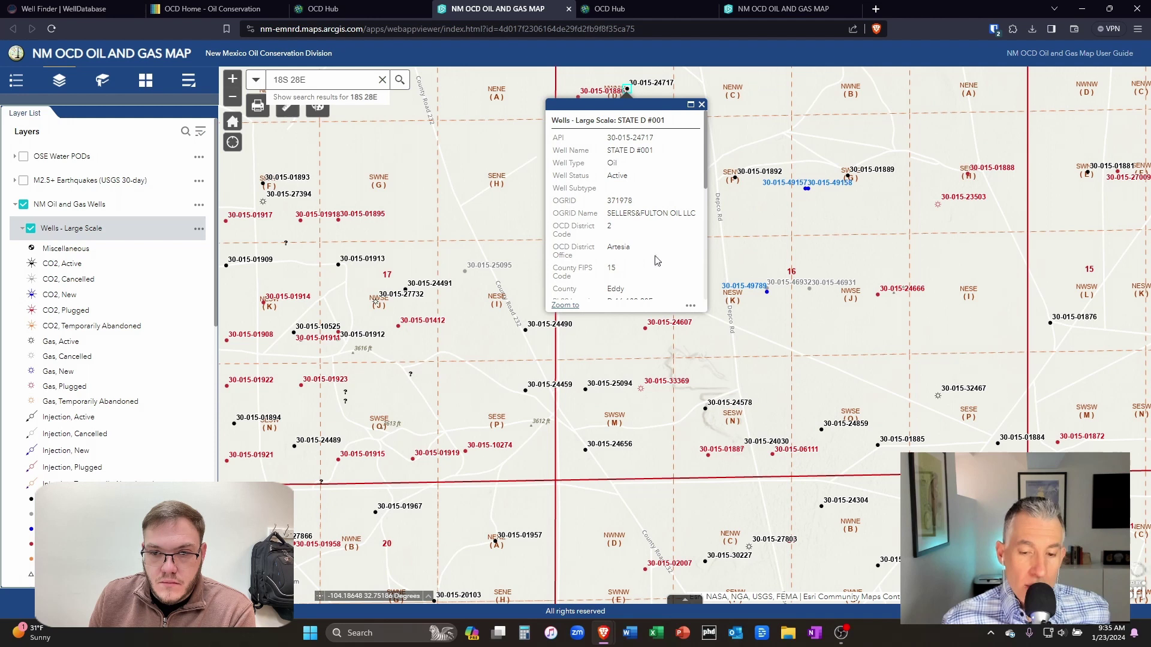
scroll(658, 261, "down", 3)
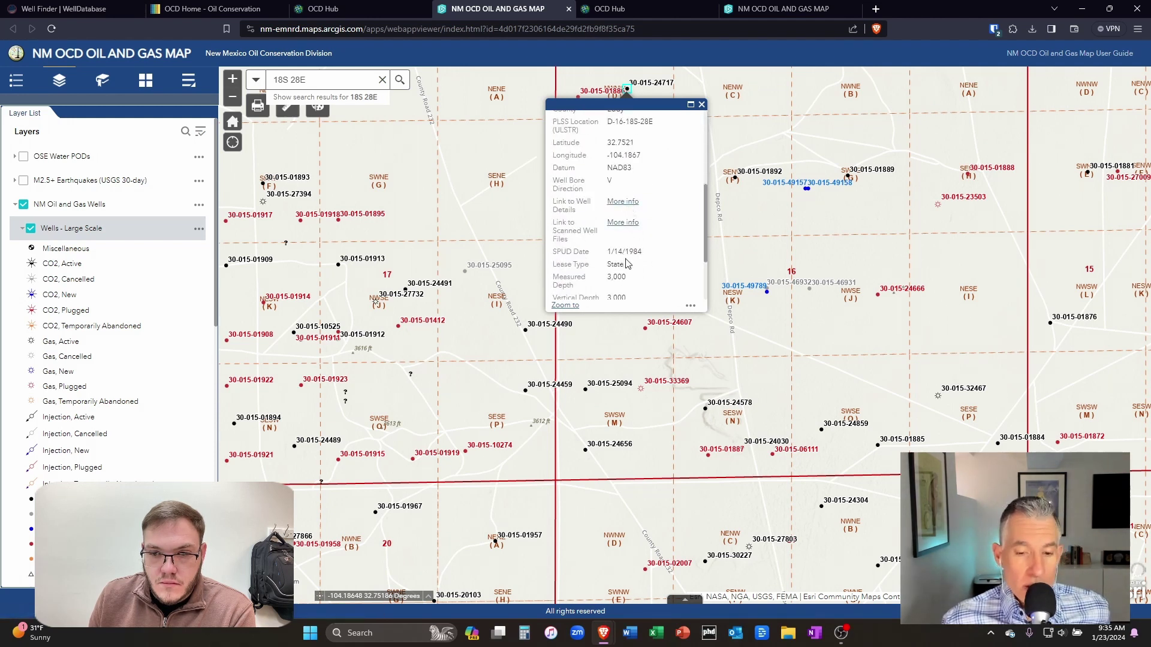
scroll(651, 189, "up", 4)
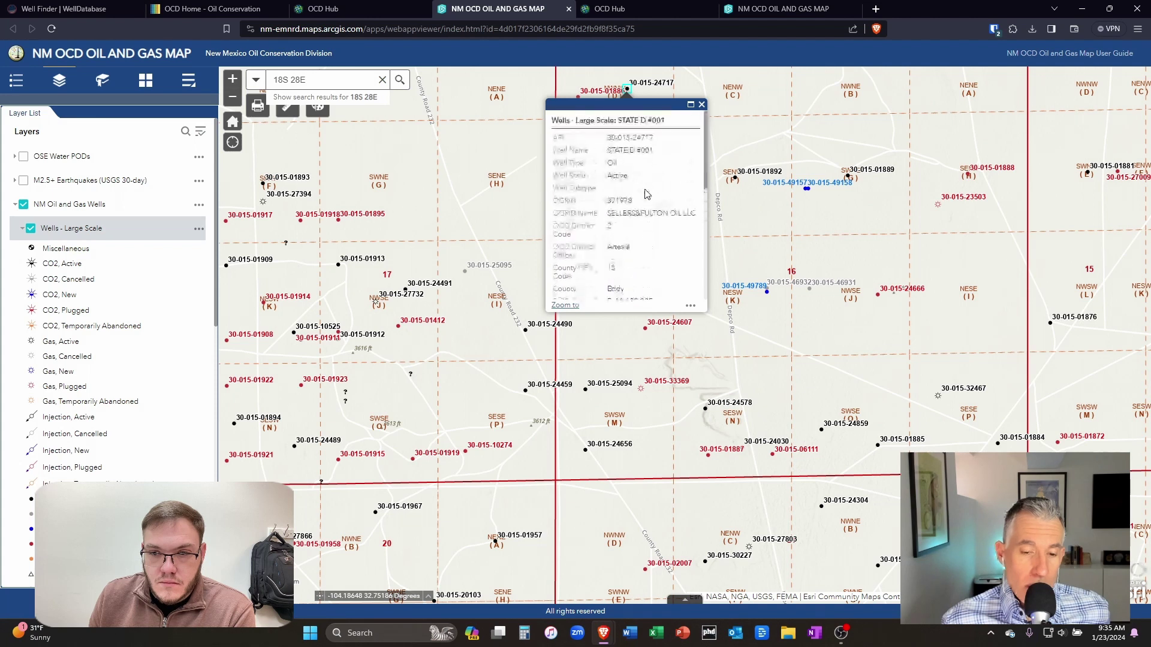
scroll(652, 217, "down", 3)
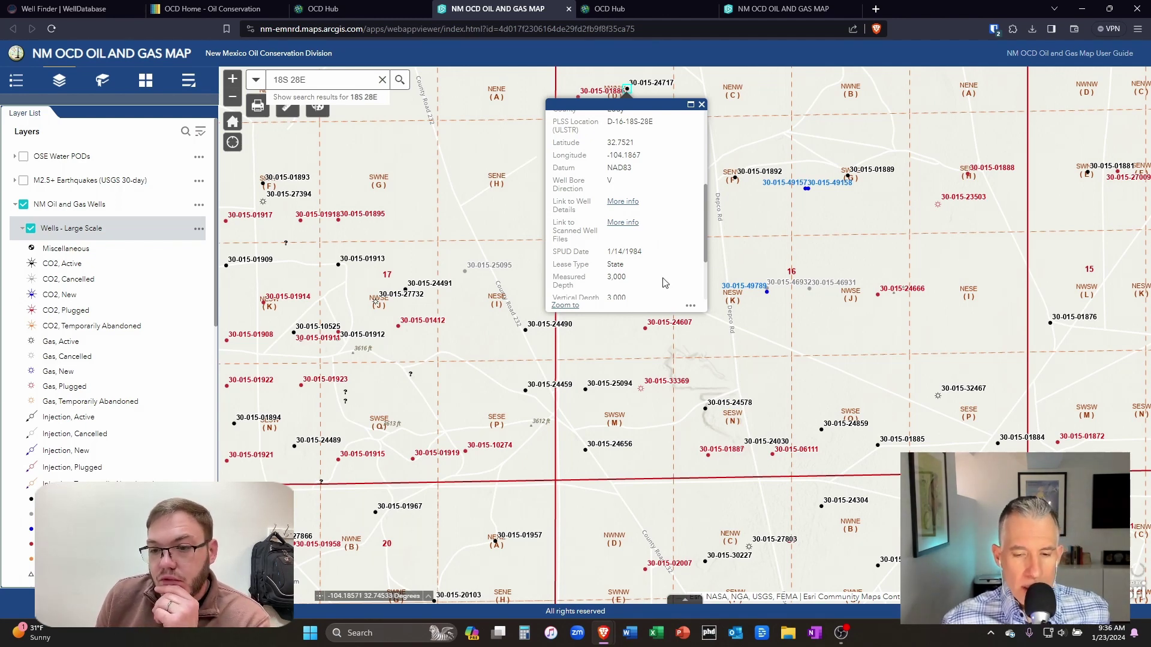
scroll(664, 283, "down", 2)
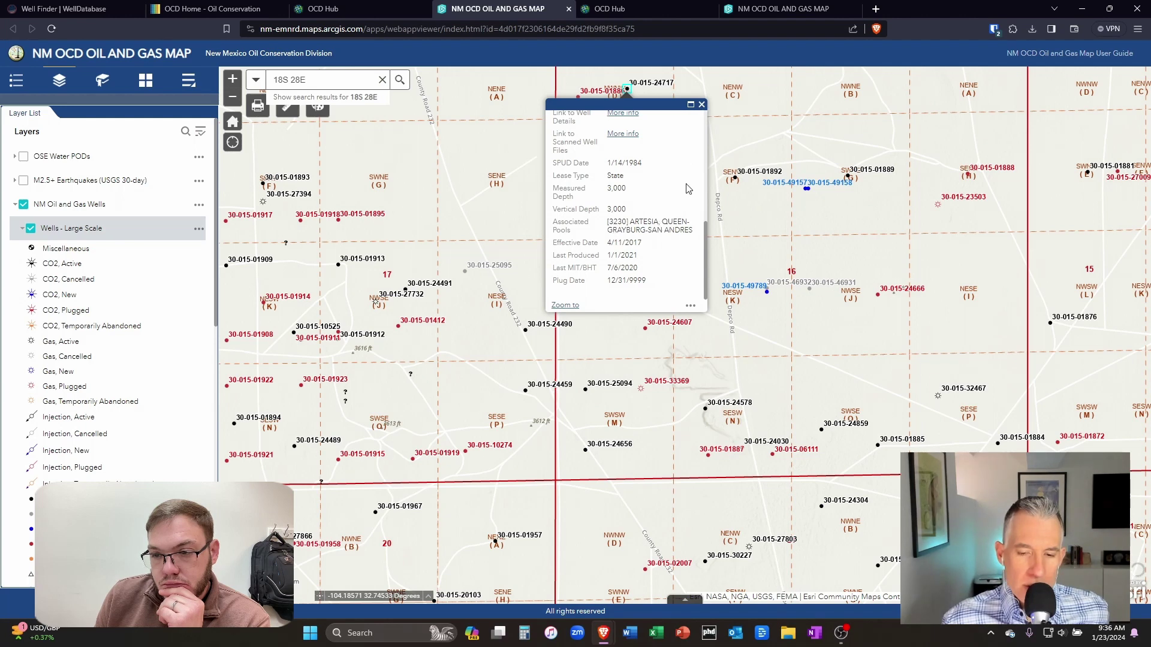
left_click(701, 106)
left_click(878, 445)
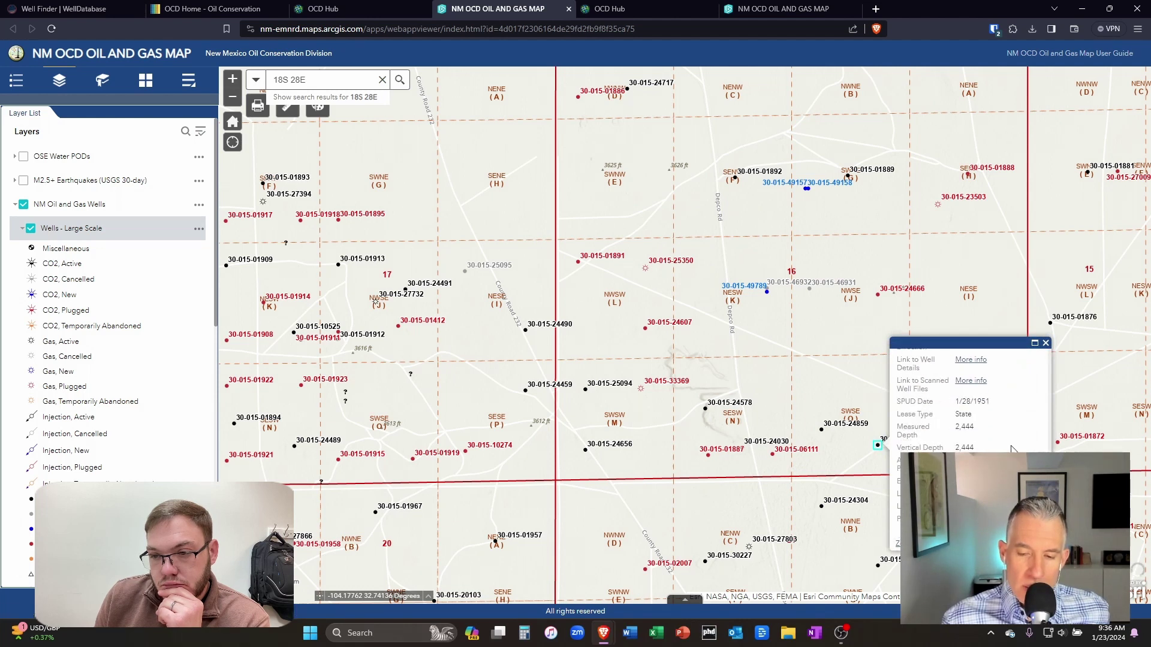
left_click(1046, 342)
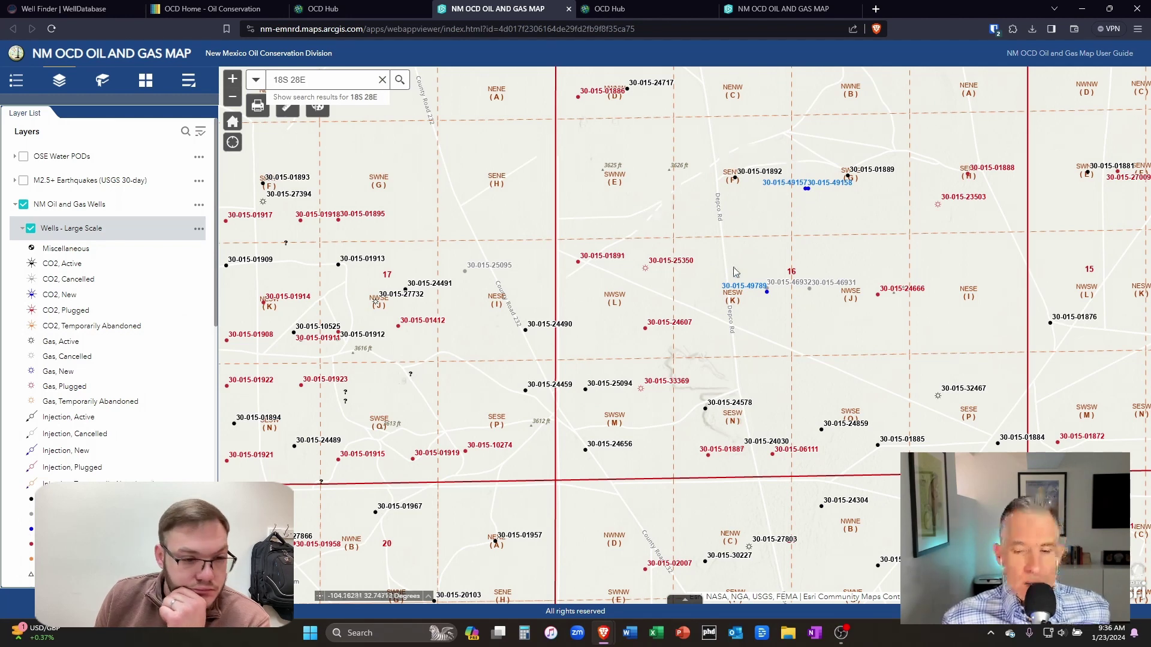
left_click(768, 294)
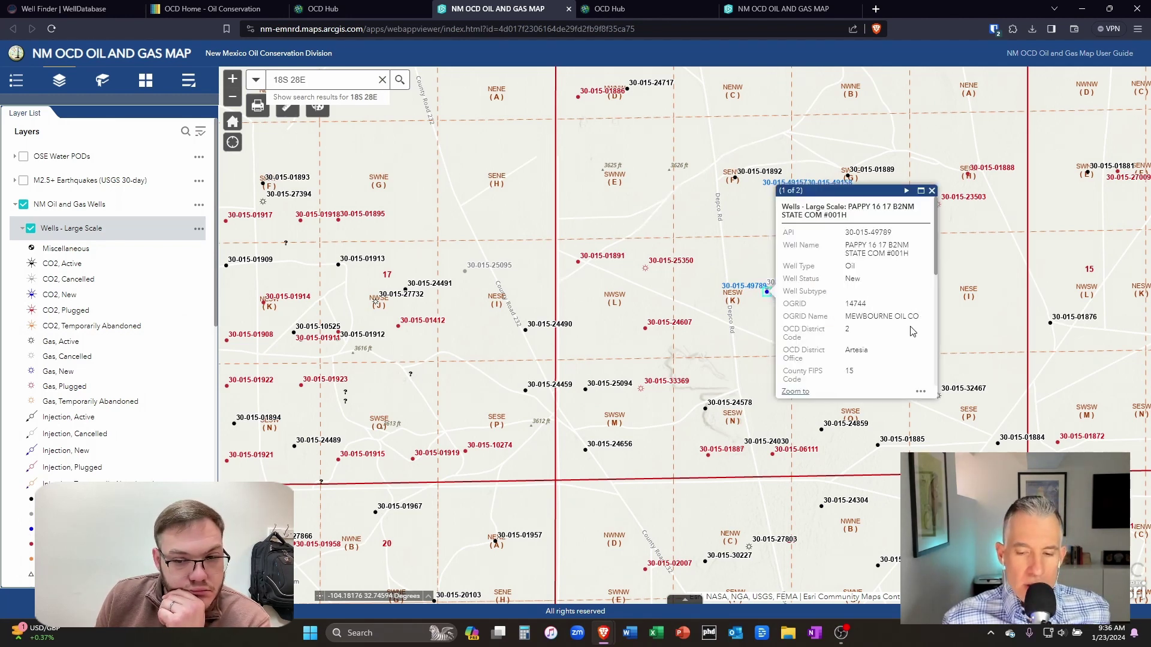
scroll(910, 334, "down", 5)
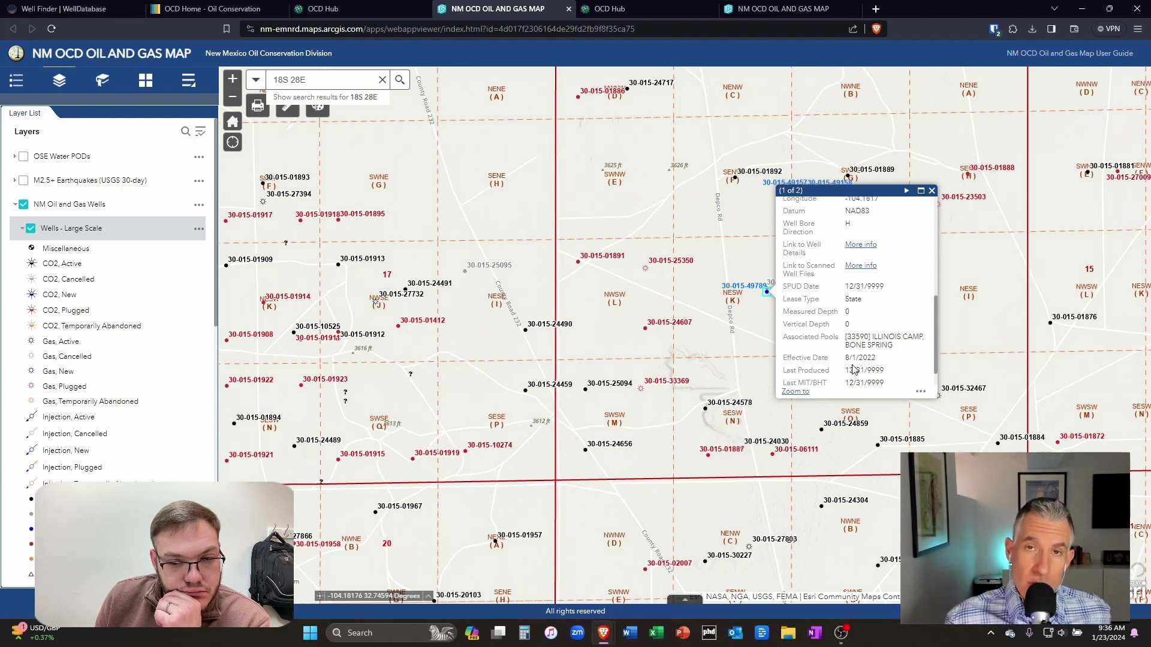
scroll(853, 370, "up", 5)
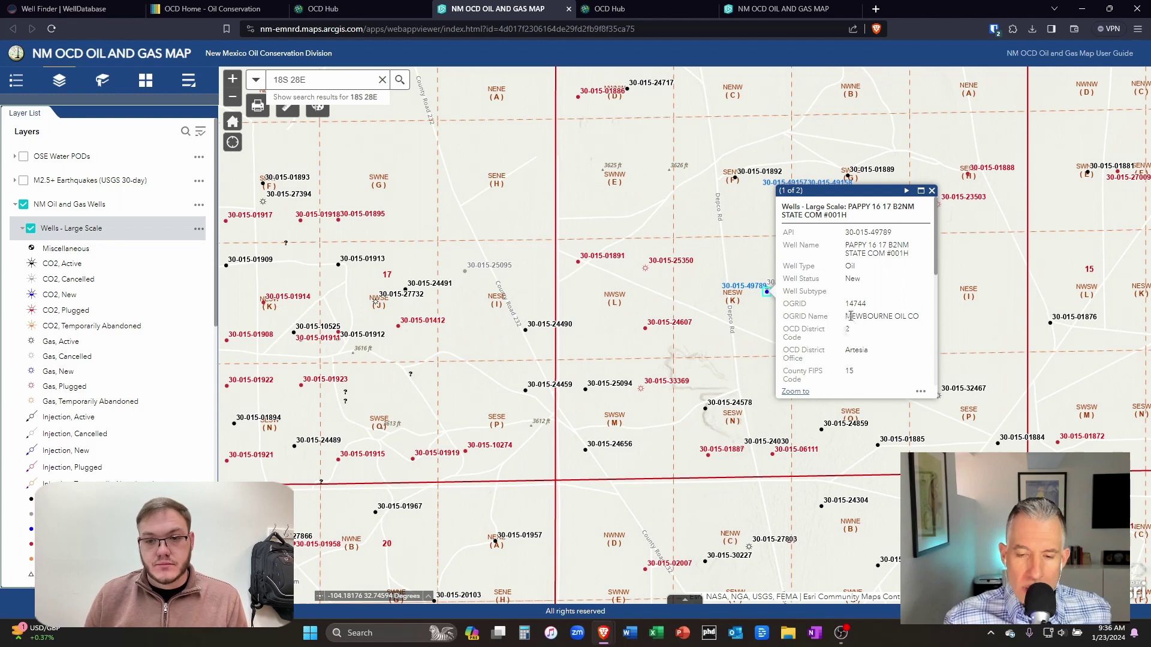
scroll(880, 350, "down", 3)
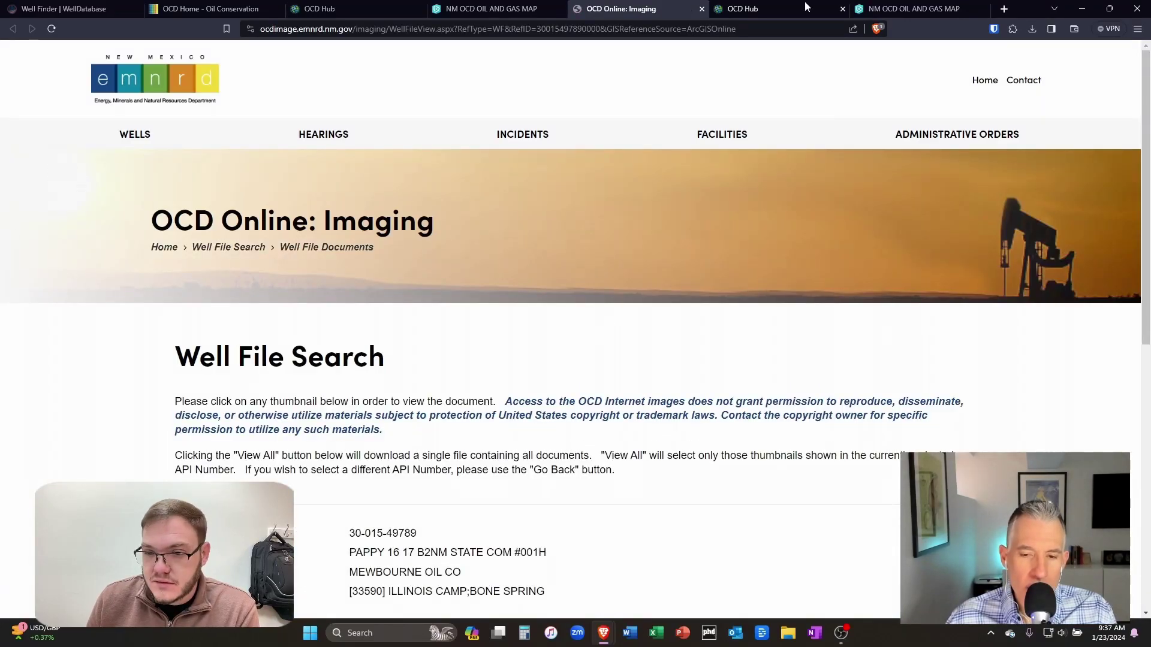
left_click(473, 9)
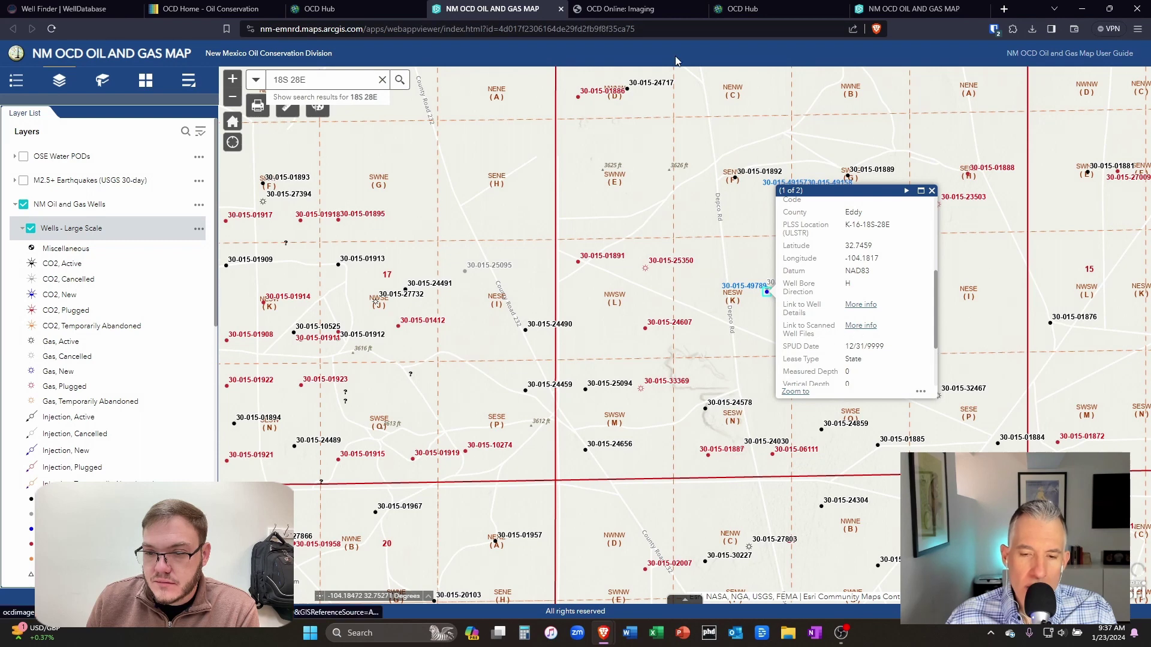
left_click(623, 9)
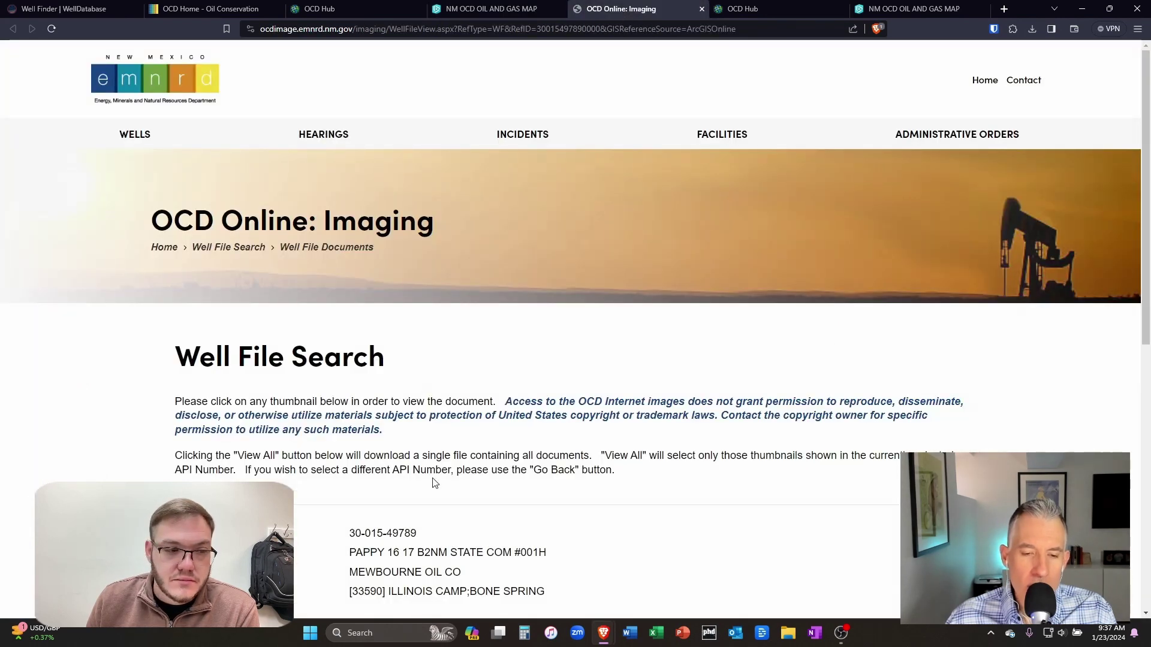
scroll(450, 462, "down", 4)
scroll(458, 464, "down", 2)
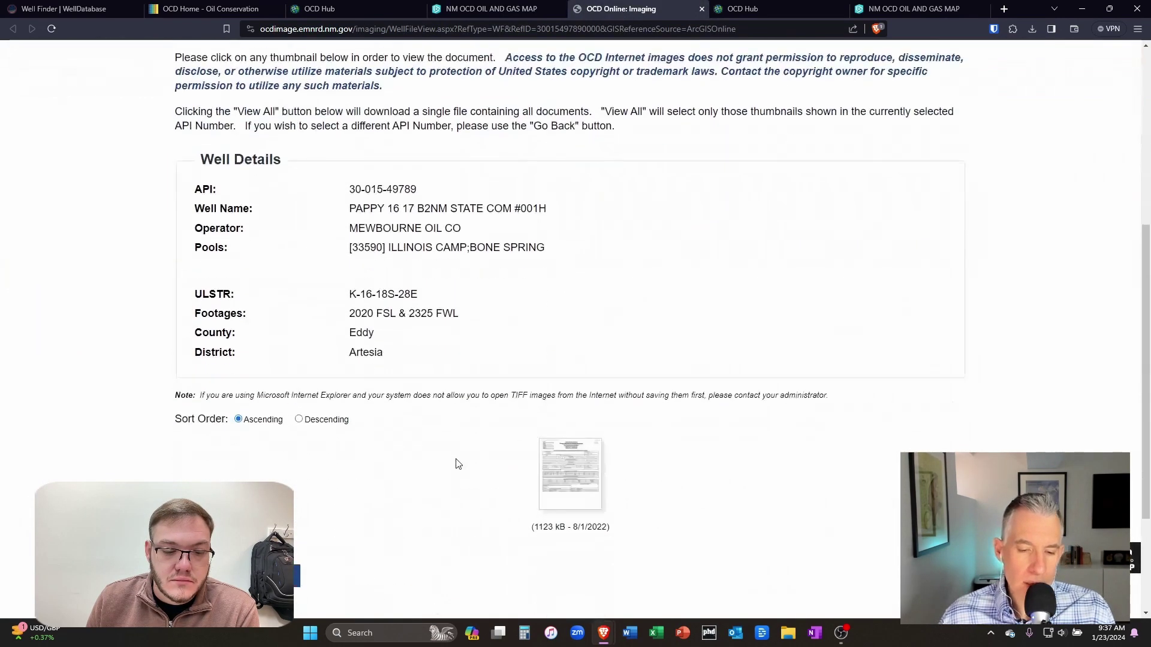
left_click(565, 469)
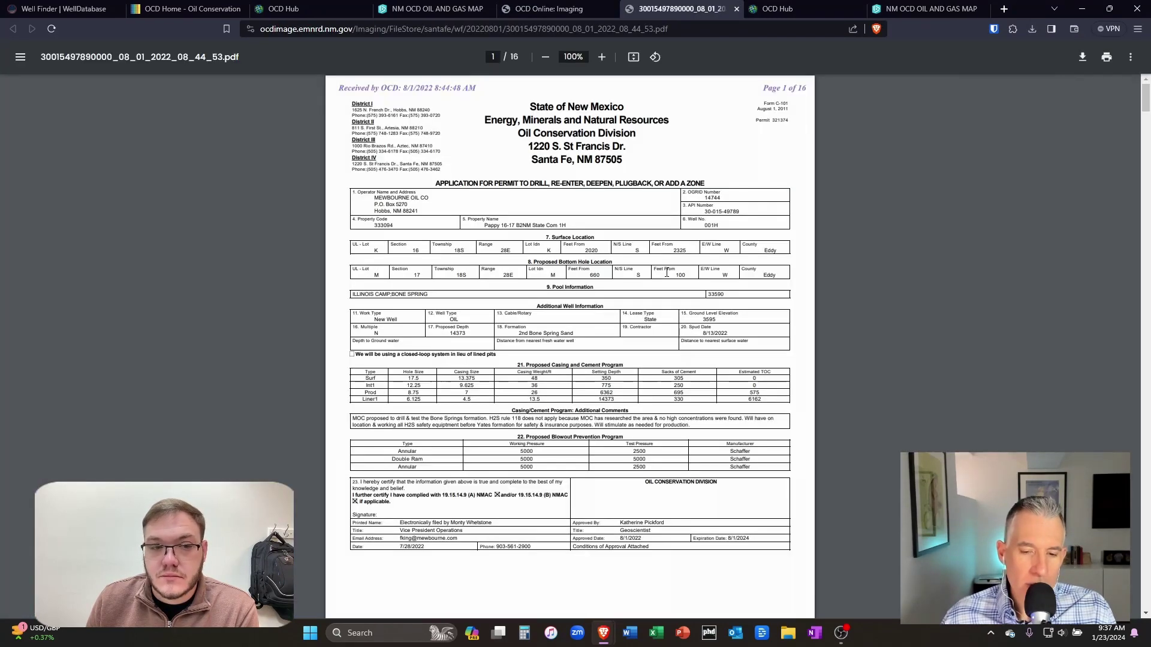
left_click(602, 57)
left_click(602, 57)
left_click(602, 57)
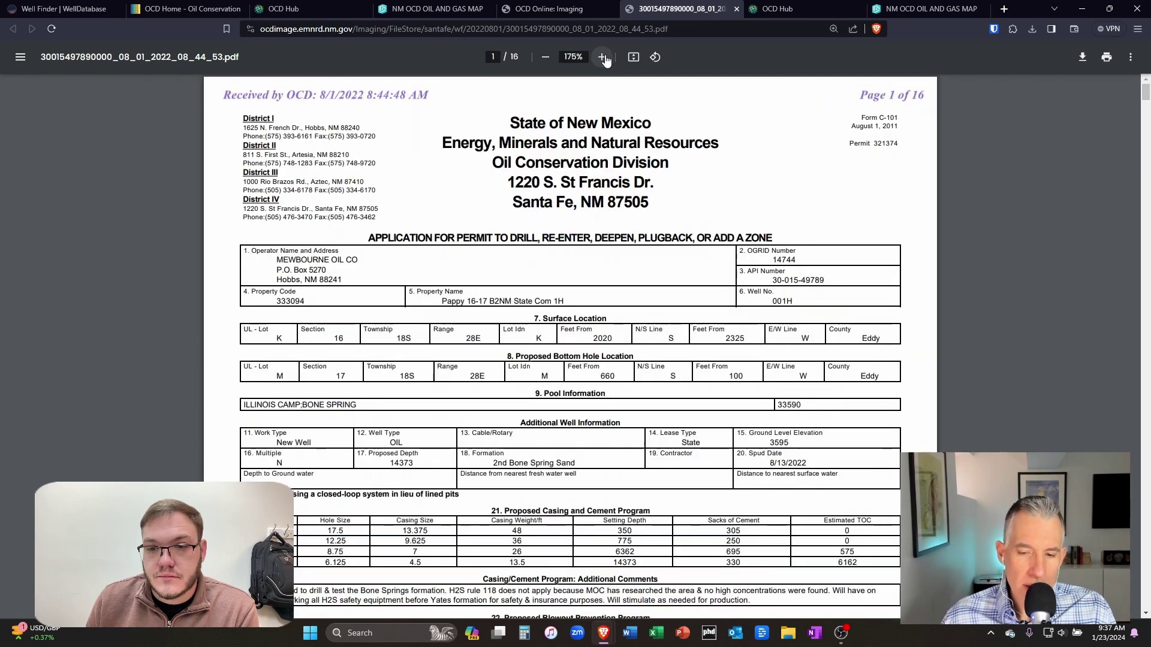
left_click(601, 57)
- Review the location and casing sections of the drilling permit application and highlight "State Com" in the property name
scroll(597, 354, "down", 3)
scroll(596, 355, "down", 2)
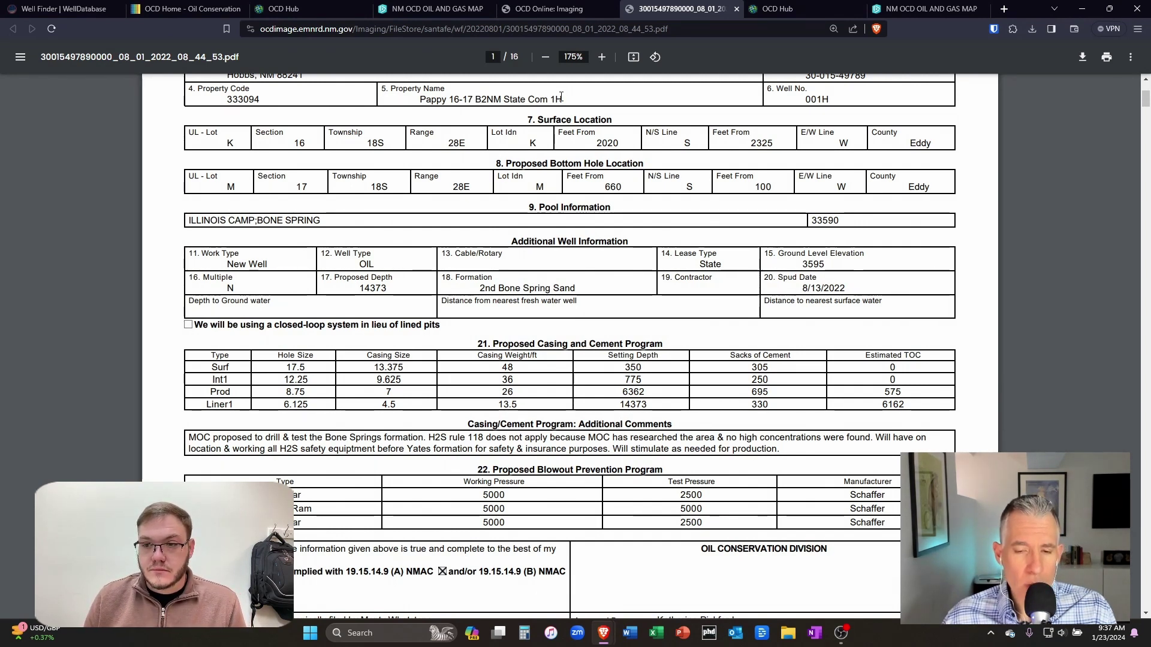
scroll(567, 120, "up", 1)
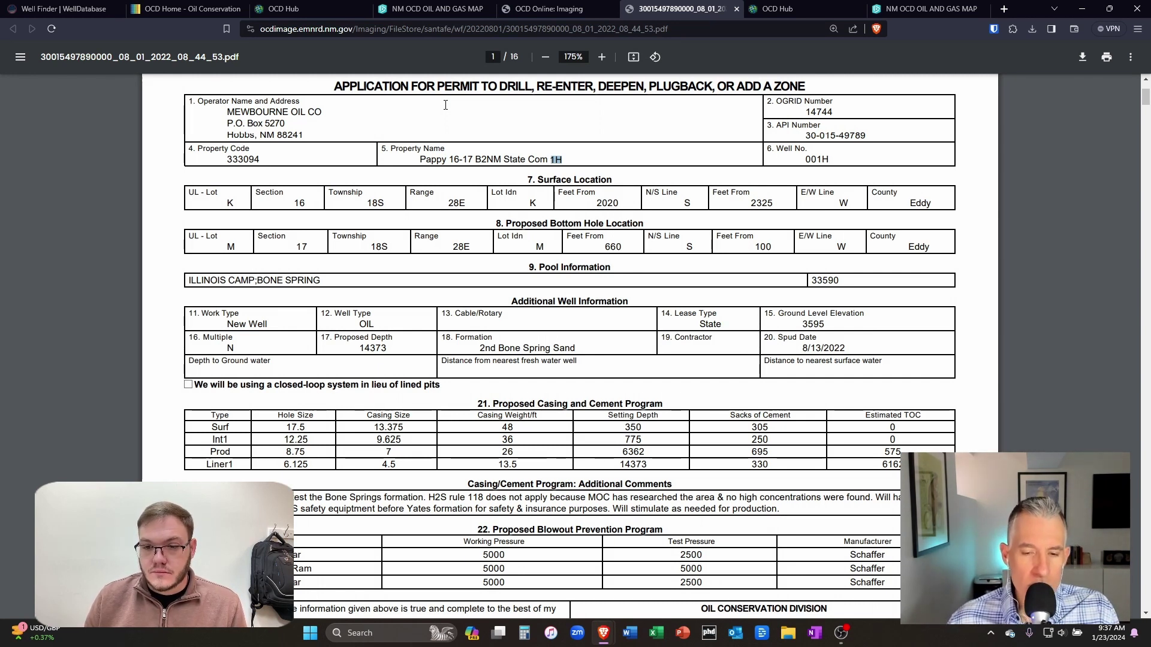
left_click(556, 162)
left_click_drag(503, 160, 549, 162)
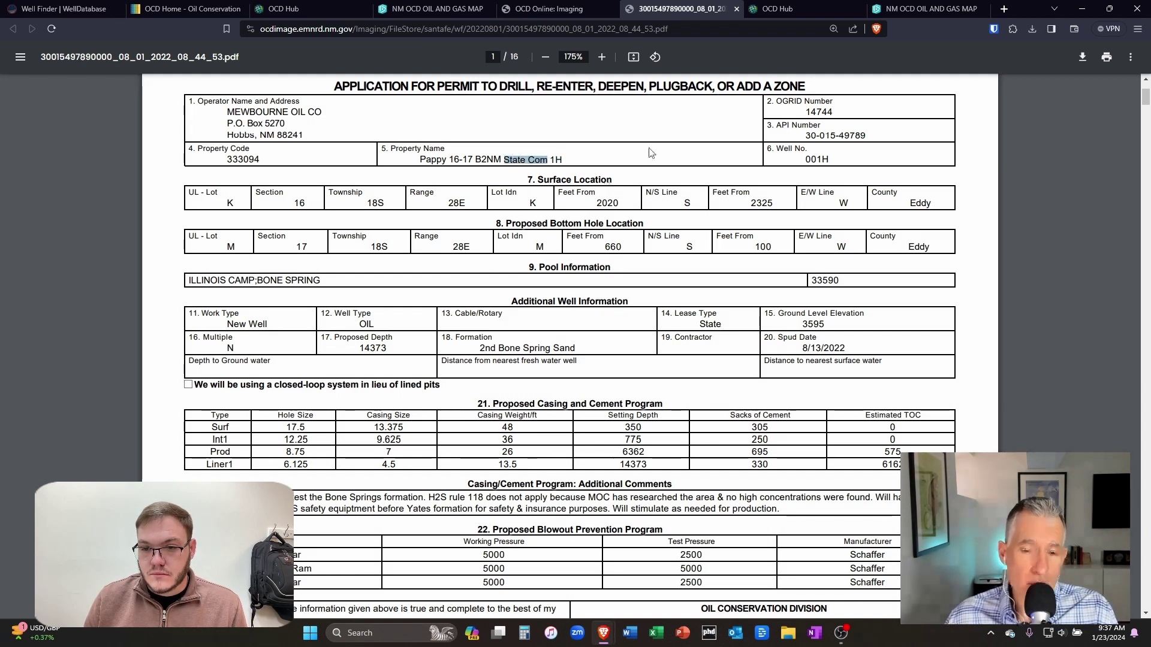
- Return to the NM OCD Oil and Gas Map showing the 18S 28E search and collapse the NM Oil and Gas Wells layer group
left_click(560, 11)
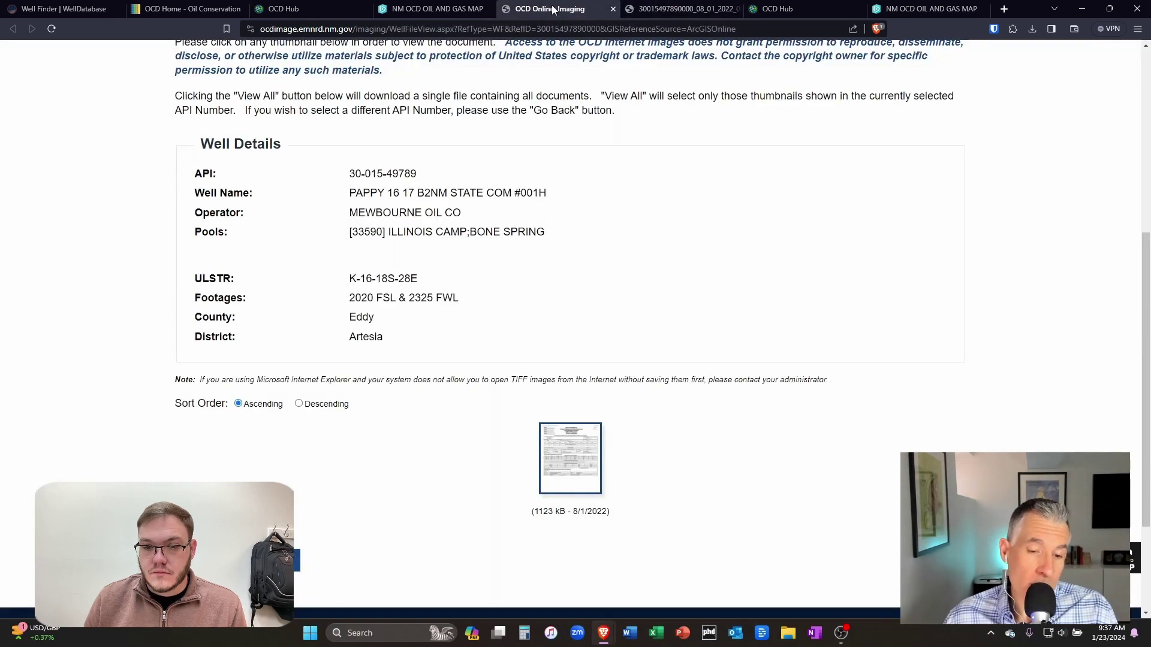
left_click(434, 9)
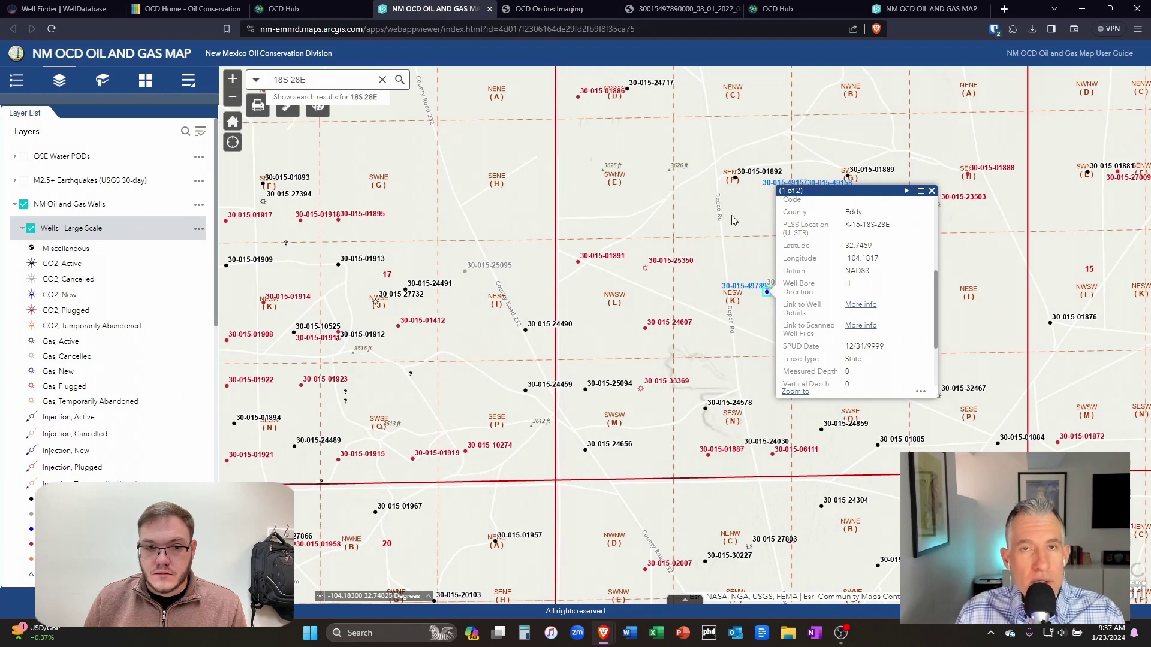
left_click(15, 205)
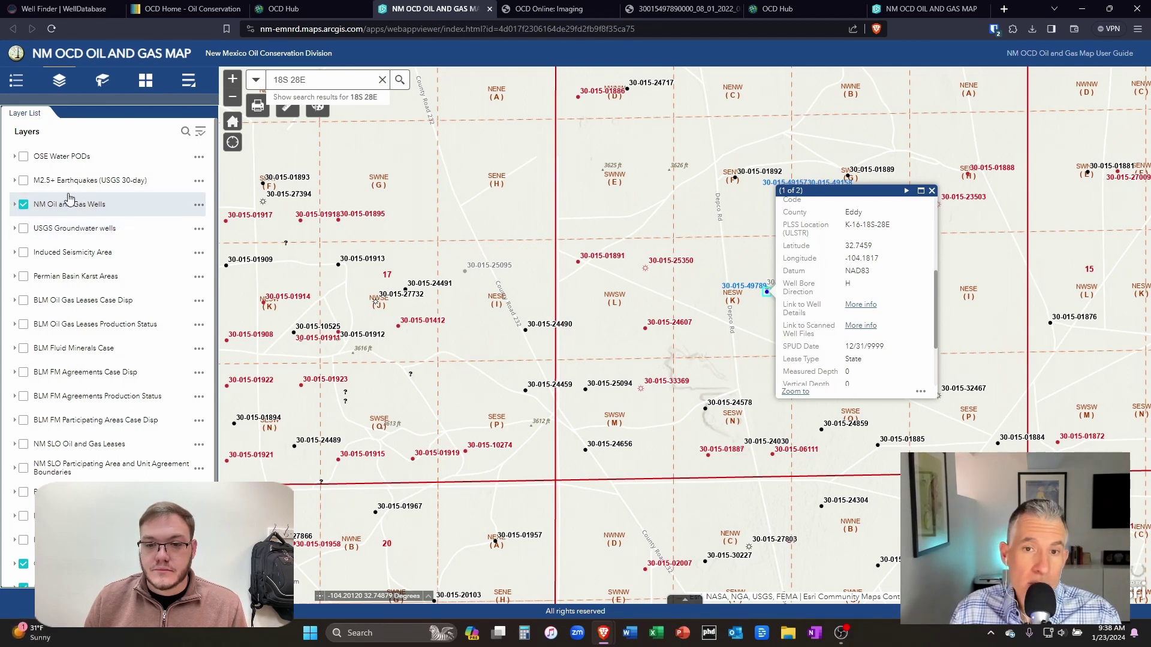
- Turn on the Mineral and Surface Ownership layer group and expand its Mineral Ownership legend
scroll(42, 186, "down", 1)
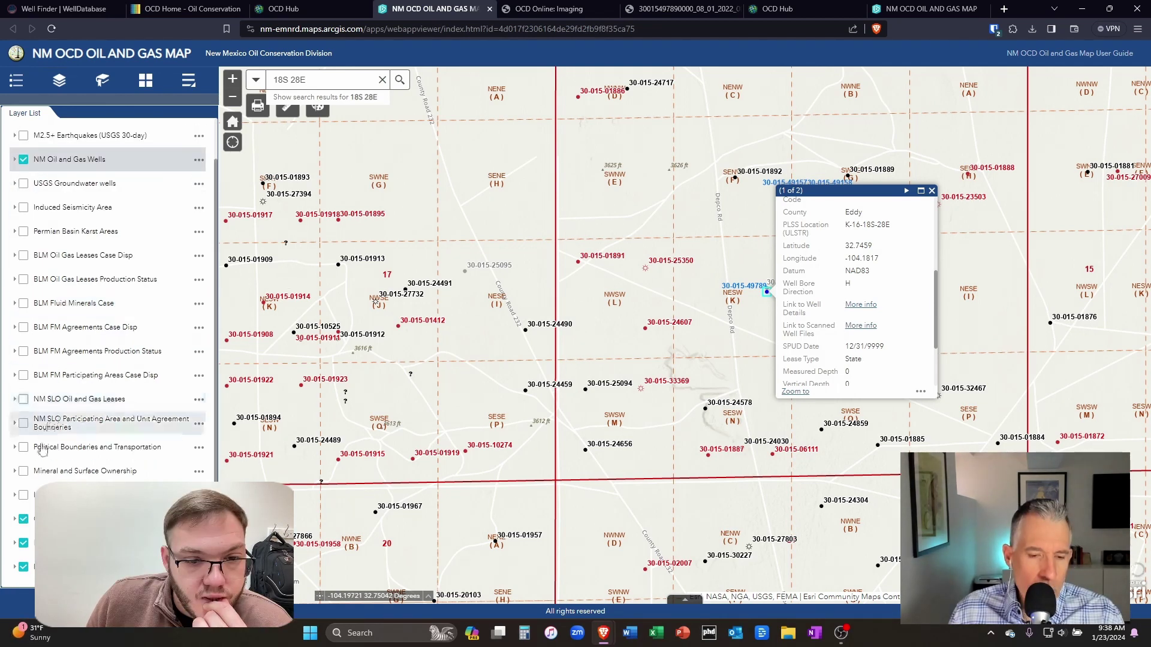
left_click(15, 471)
left_click(24, 471)
left_click(22, 521)
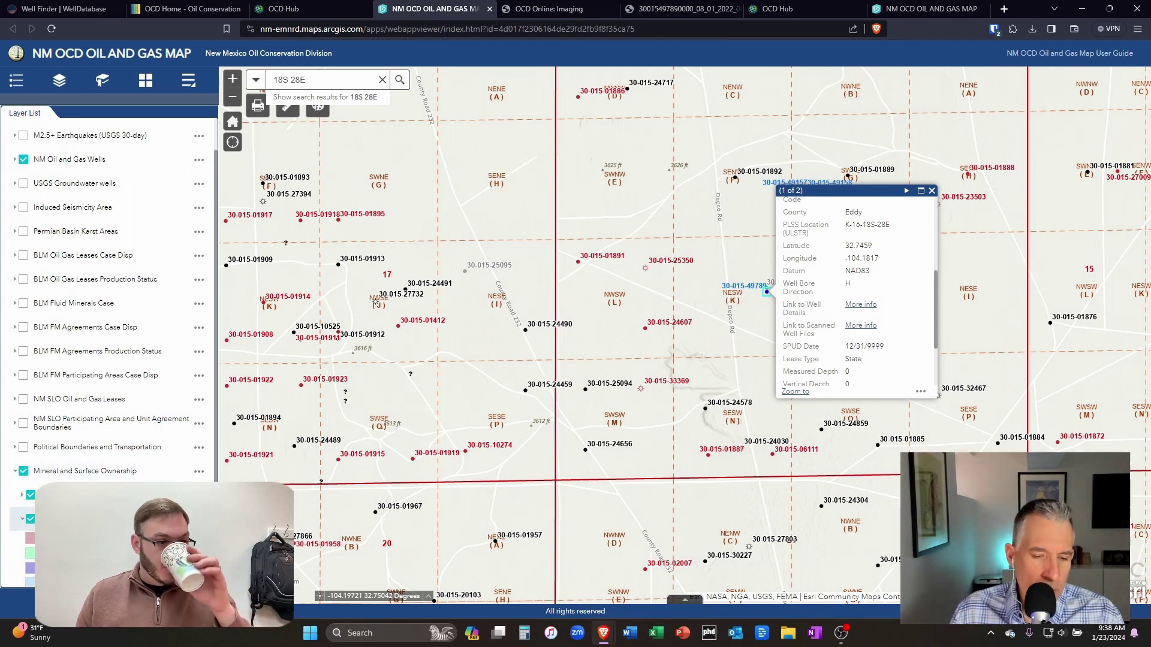
scroll(24, 521, "down", 2)
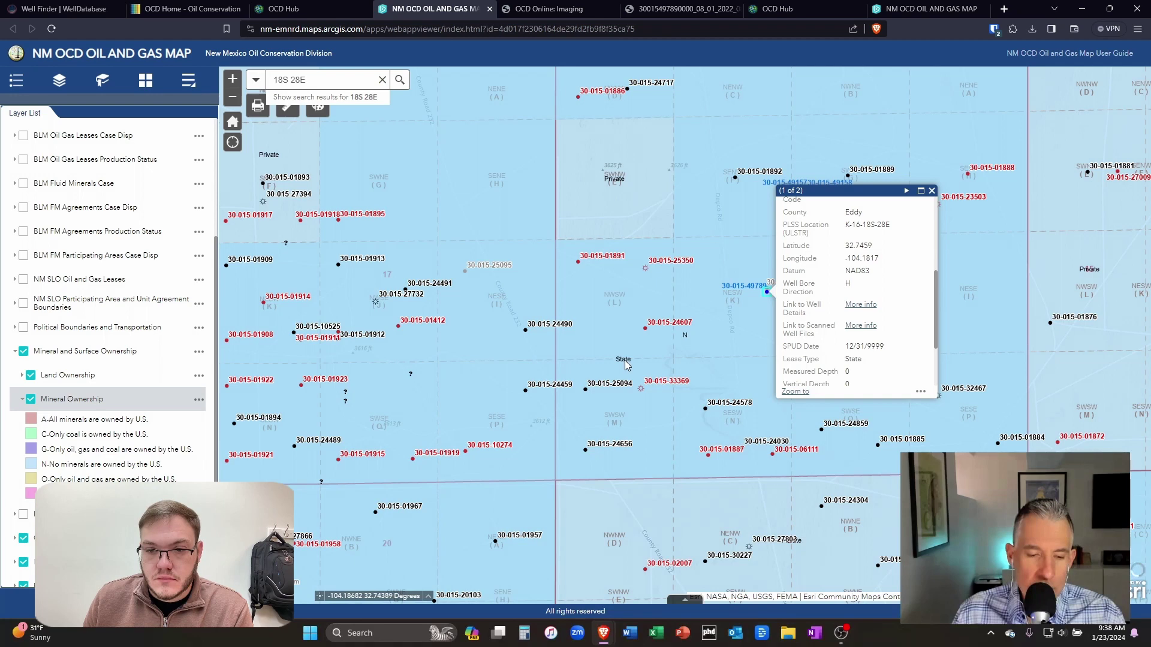
- Close the well record and examine land and mineral ownership around section 16 against the Land Ownership legend
left_click(762, 318)
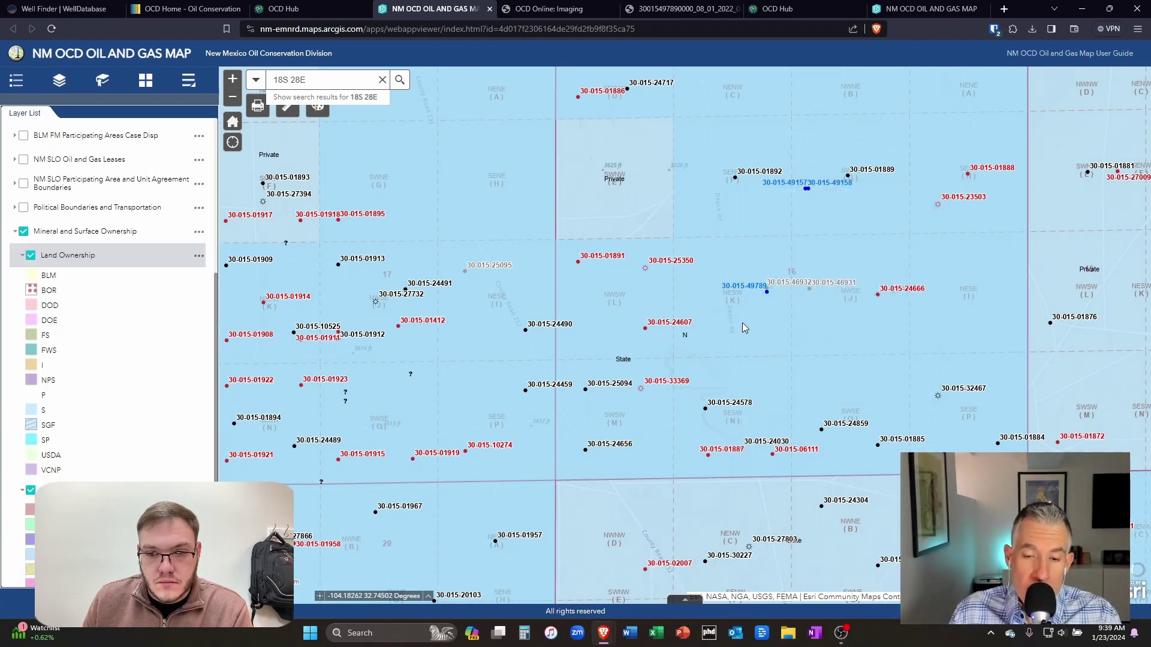
scroll(810, 297, "down", 1)
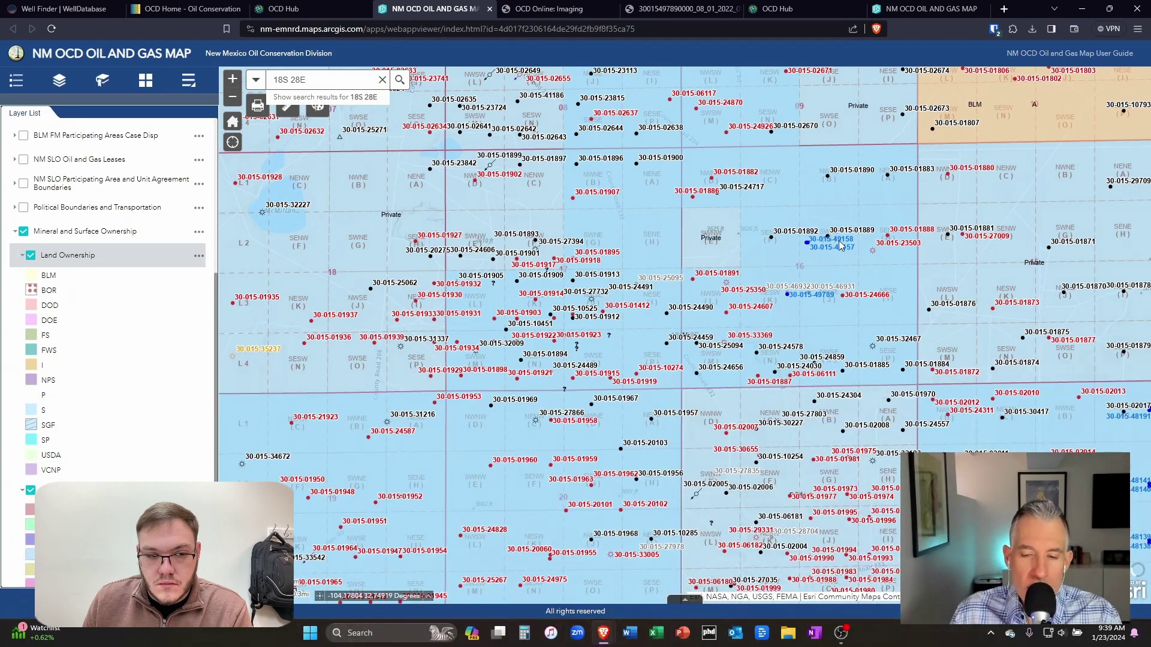
scroll(841, 246, "up", 1)
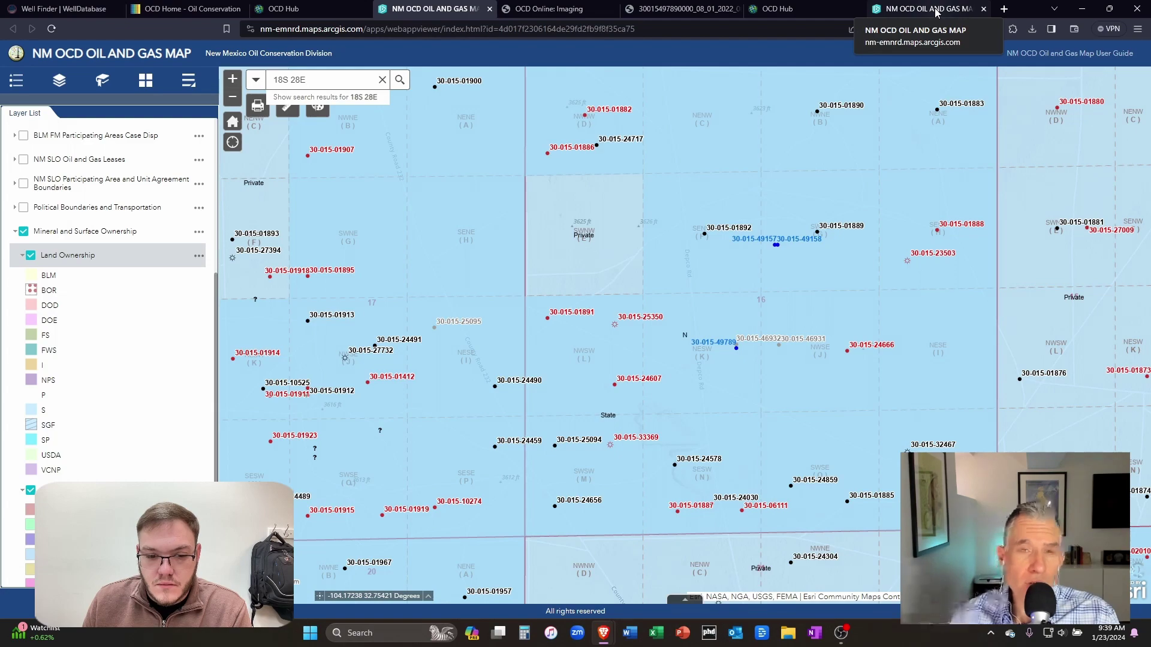
left_click(795, 17)
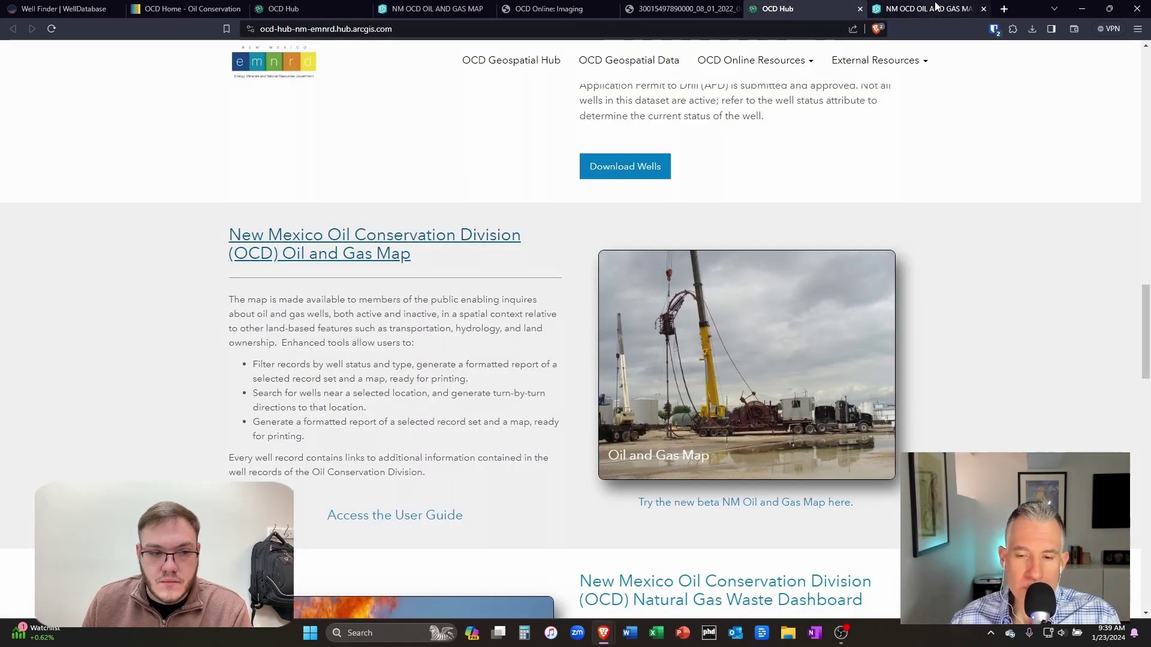
left_click(923, 8)
left_click(541, 17)
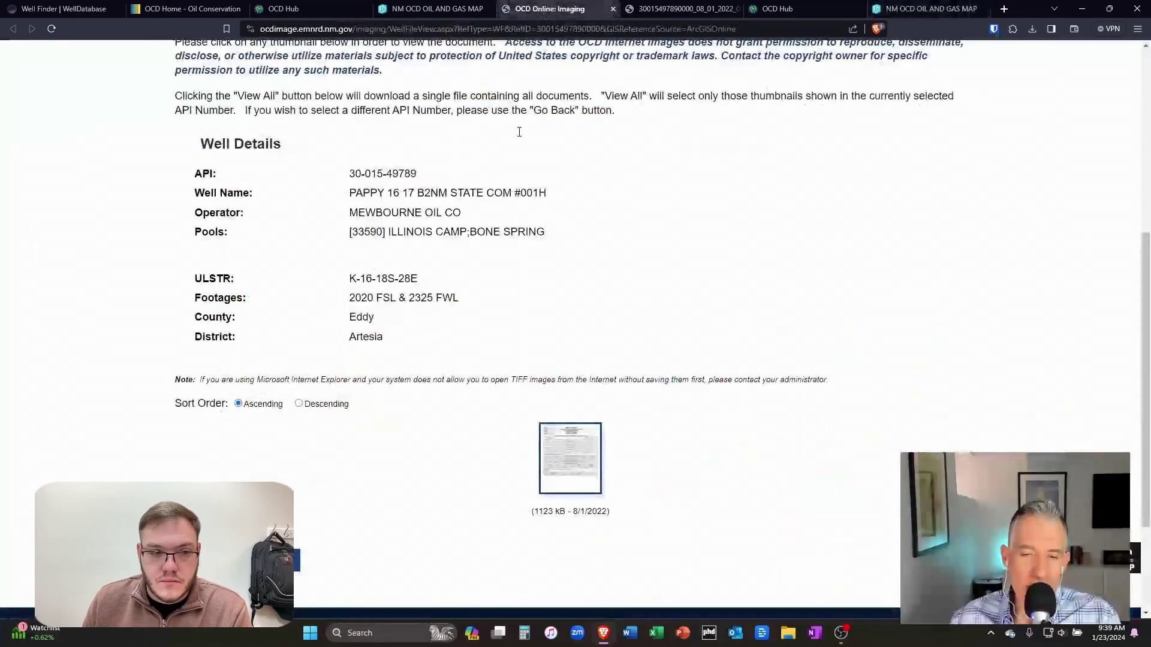
left_click(655, 10)
scroll(397, 199, "down", 4)
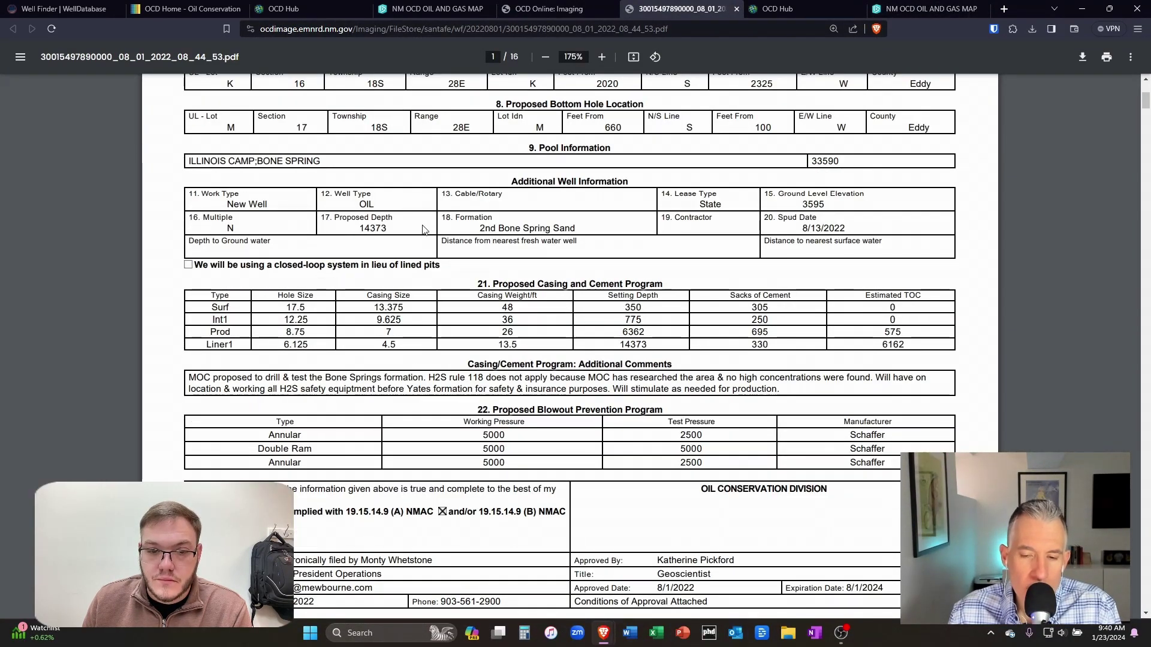
scroll(570, 275, "down", 6)
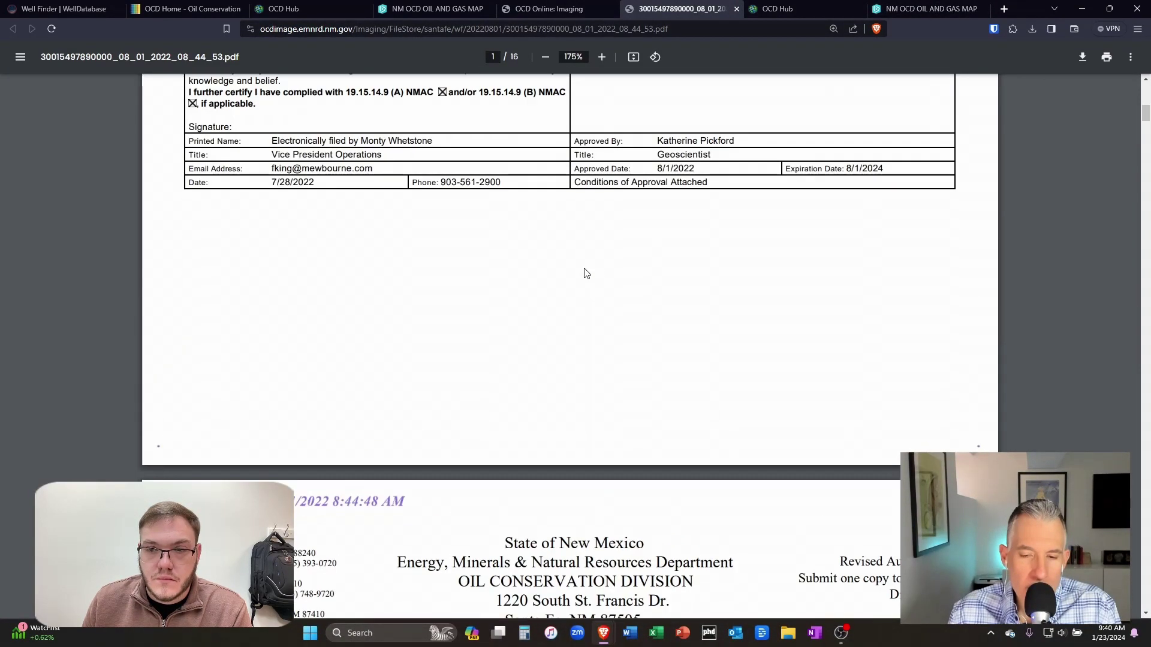
scroll(800, 236, "up", 2)
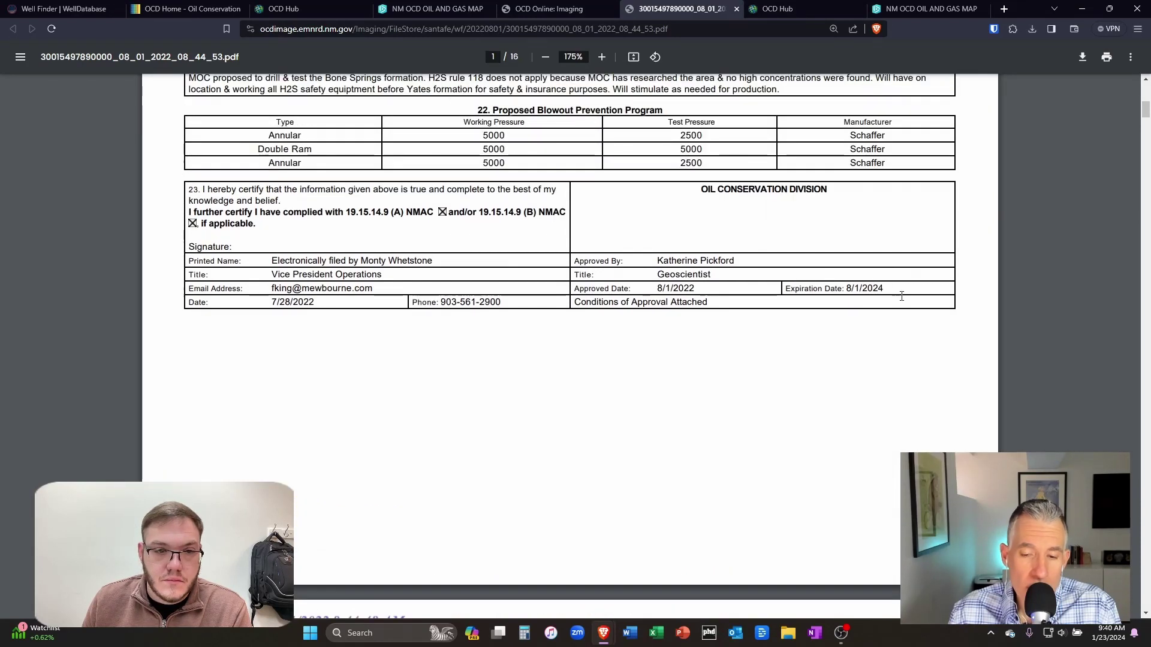
left_click_drag(887, 291, 786, 289)
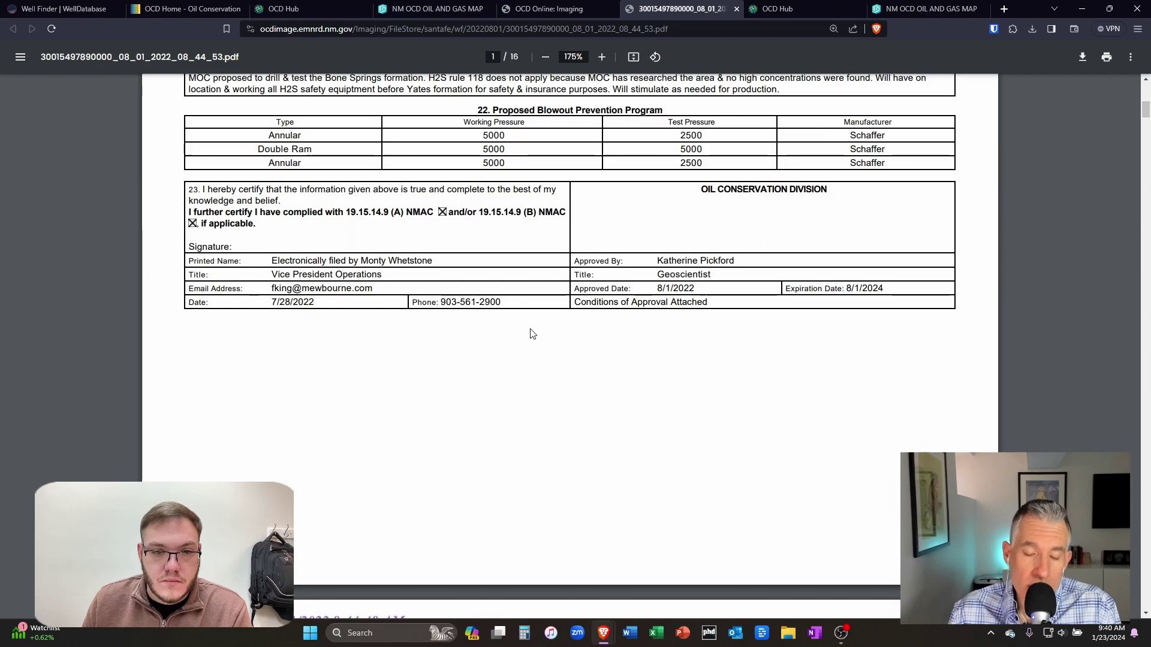
- Examine the page 2 survey plat for the surface location, bottom hole, project area and production area across sections 16 and 17
scroll(532, 333, "down", 3)
scroll(535, 336, "down", 10)
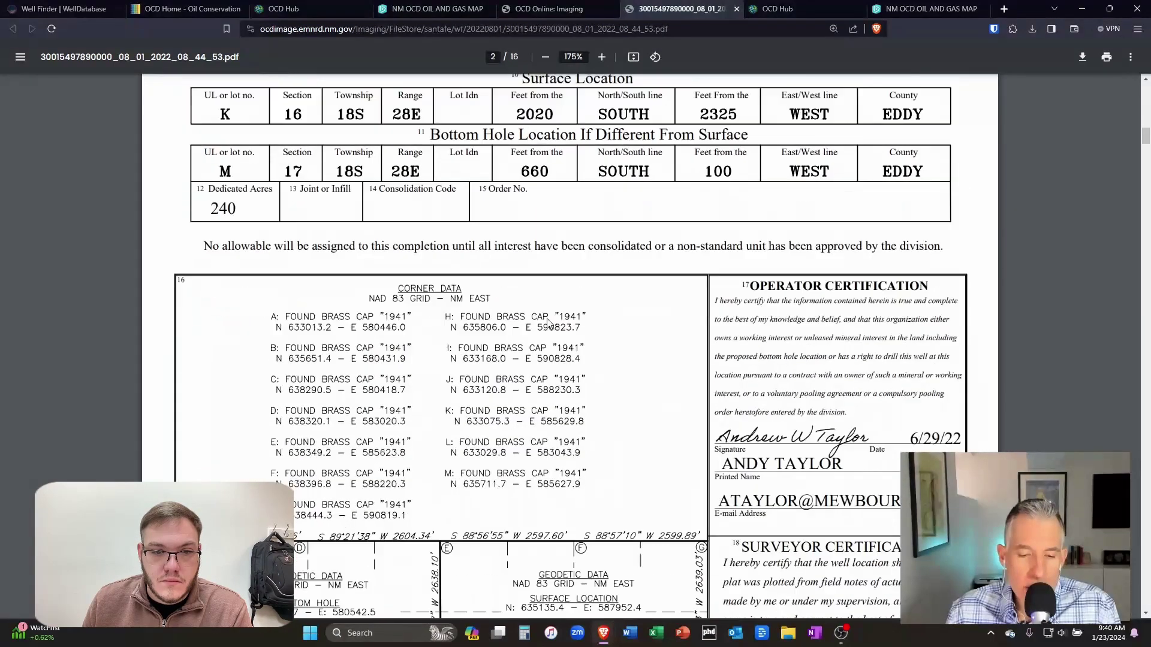
scroll(558, 342, "down", 2)
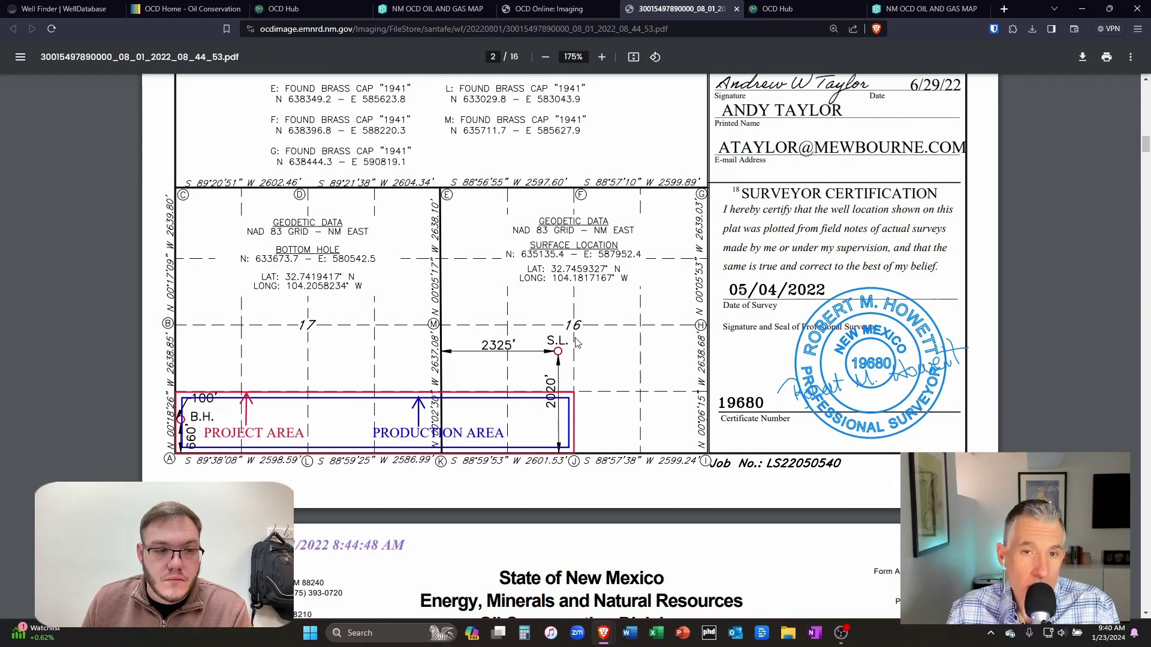
scroll(592, 325, "up", 2)
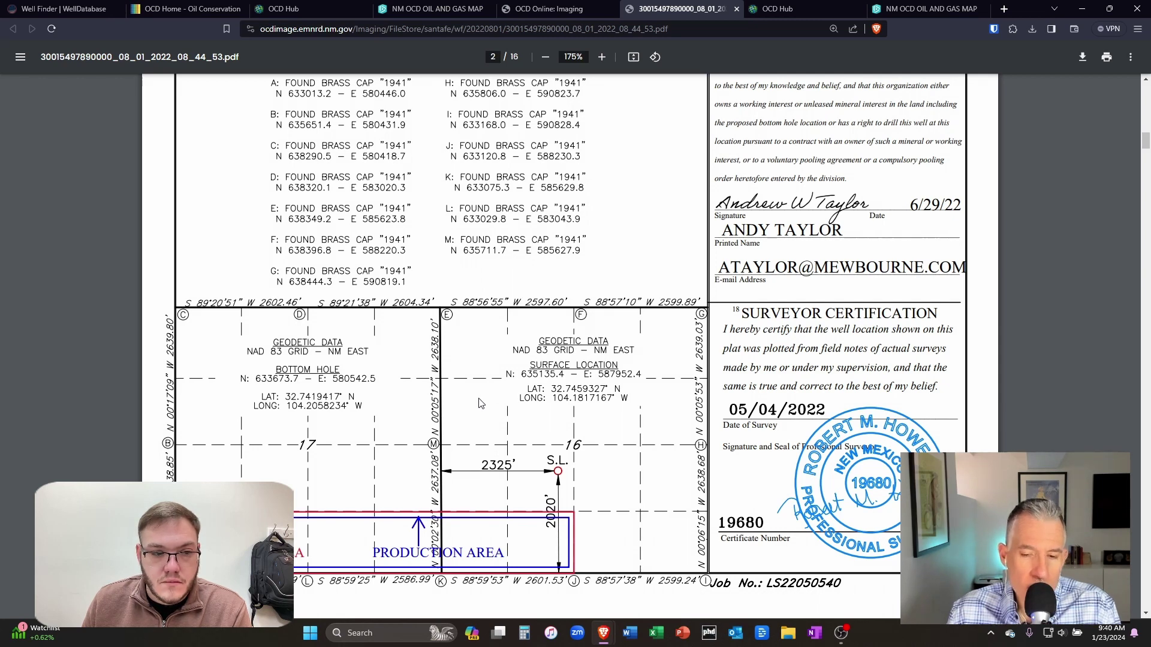
scroll(479, 408, "down", 3)
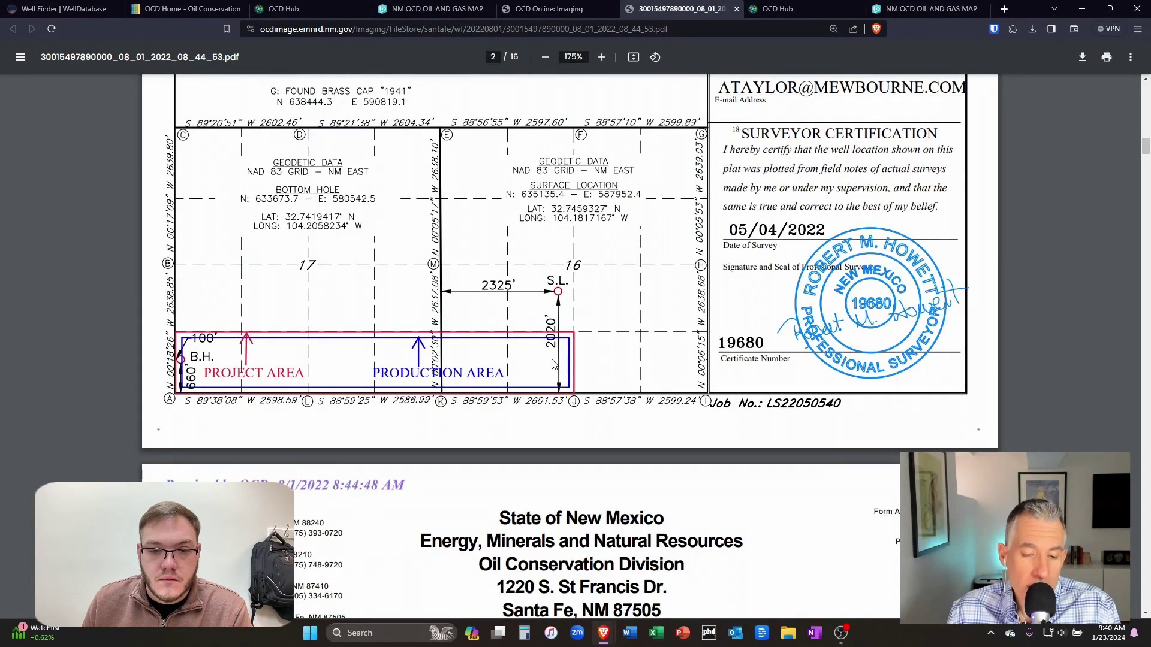
scroll(377, 344, "down", 3)
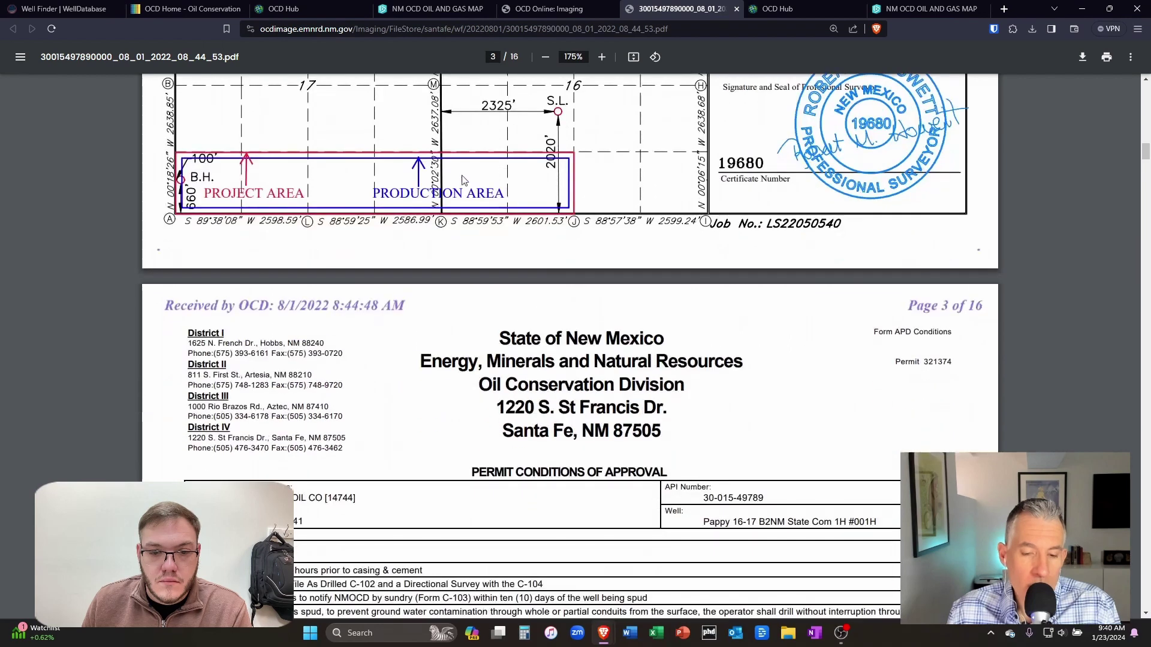
scroll(463, 256, "up", 1)
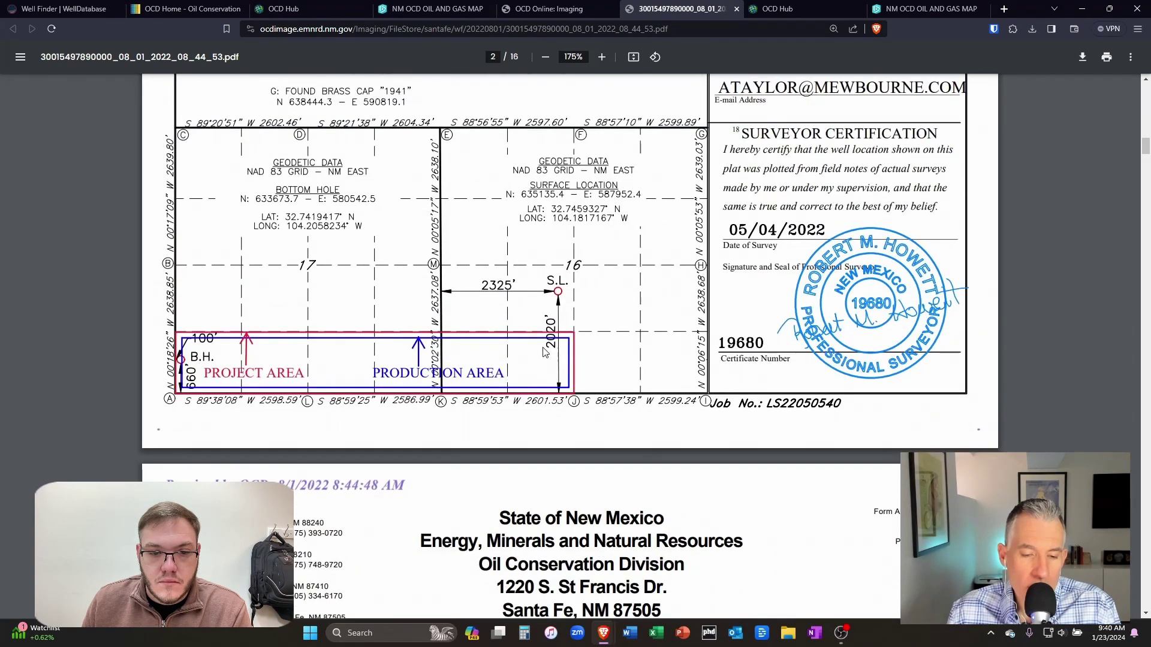
scroll(544, 347, "up", 2)
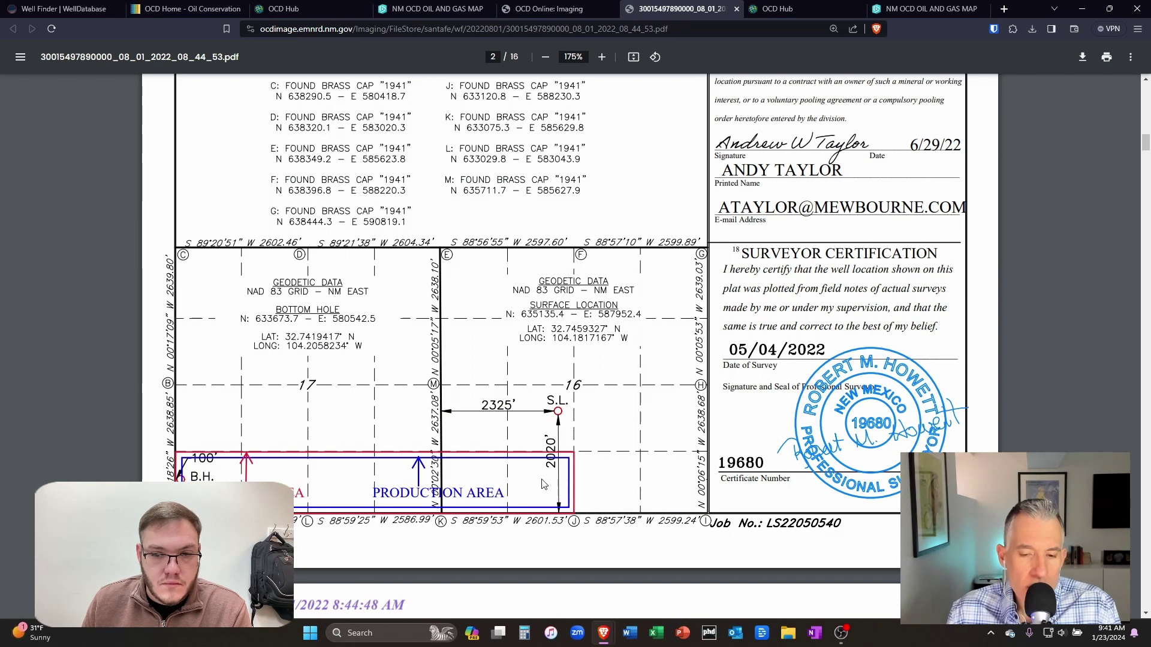
- Compare the plat page's surface location, bottom hole location and dedicated acreage fields with the section 16 and 17 drawing
scroll(539, 482, "up", 6)
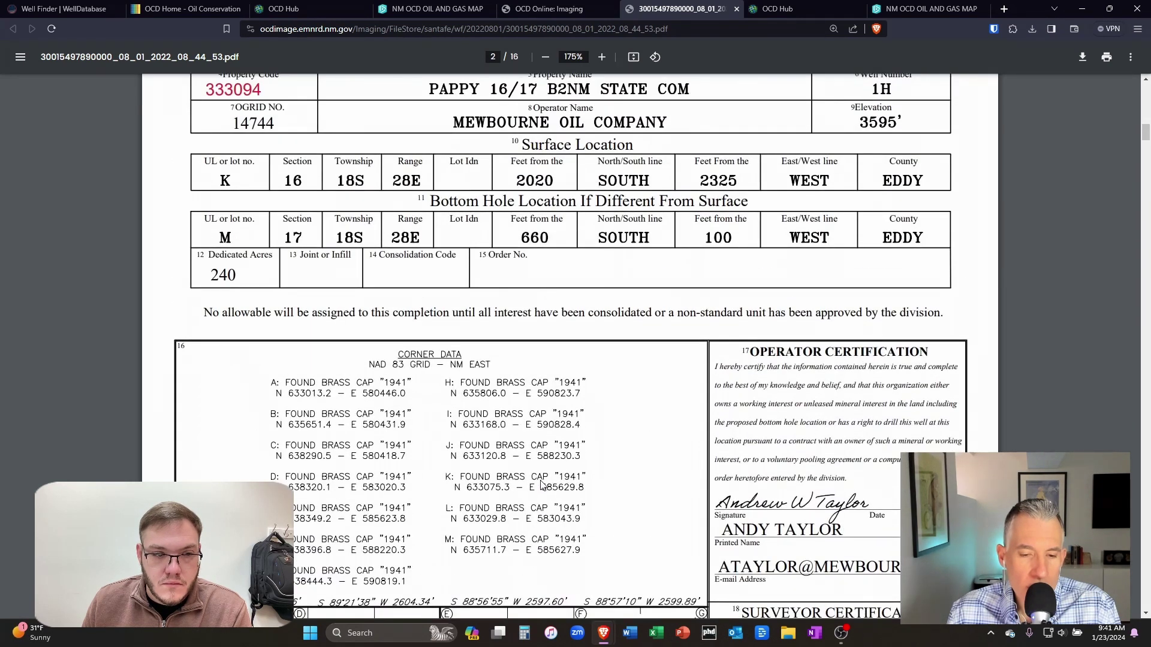
scroll(541, 485, "up", 1)
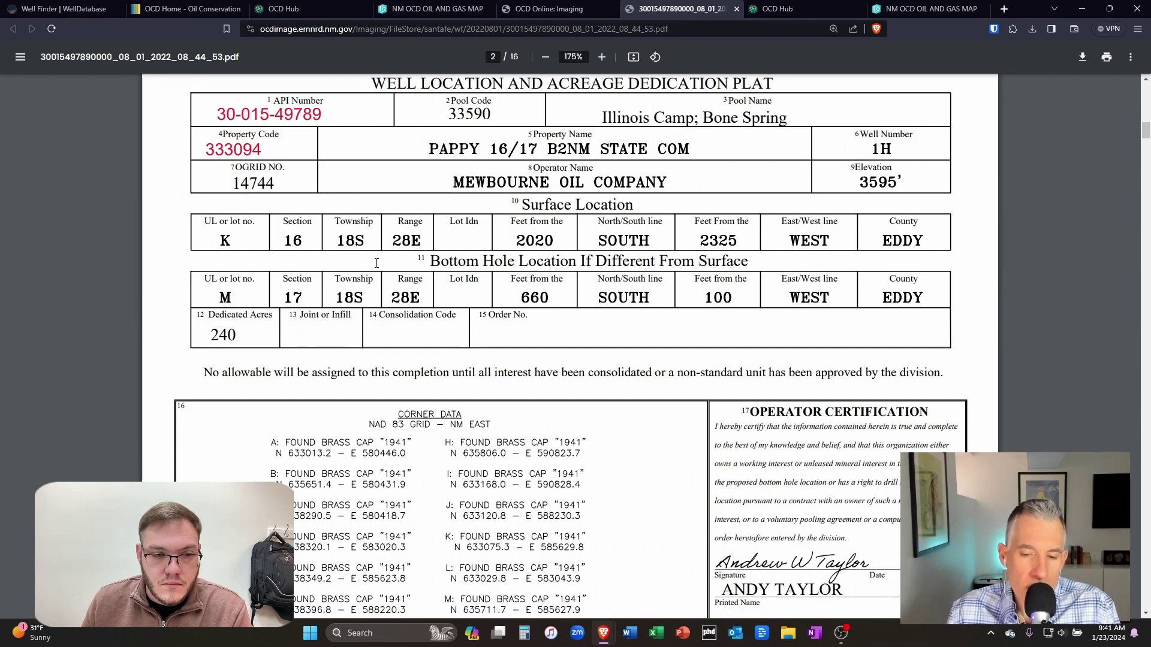
scroll(376, 263, "down", 8)
scroll(416, 294, "down", 1)
scroll(415, 294, "down", 3)
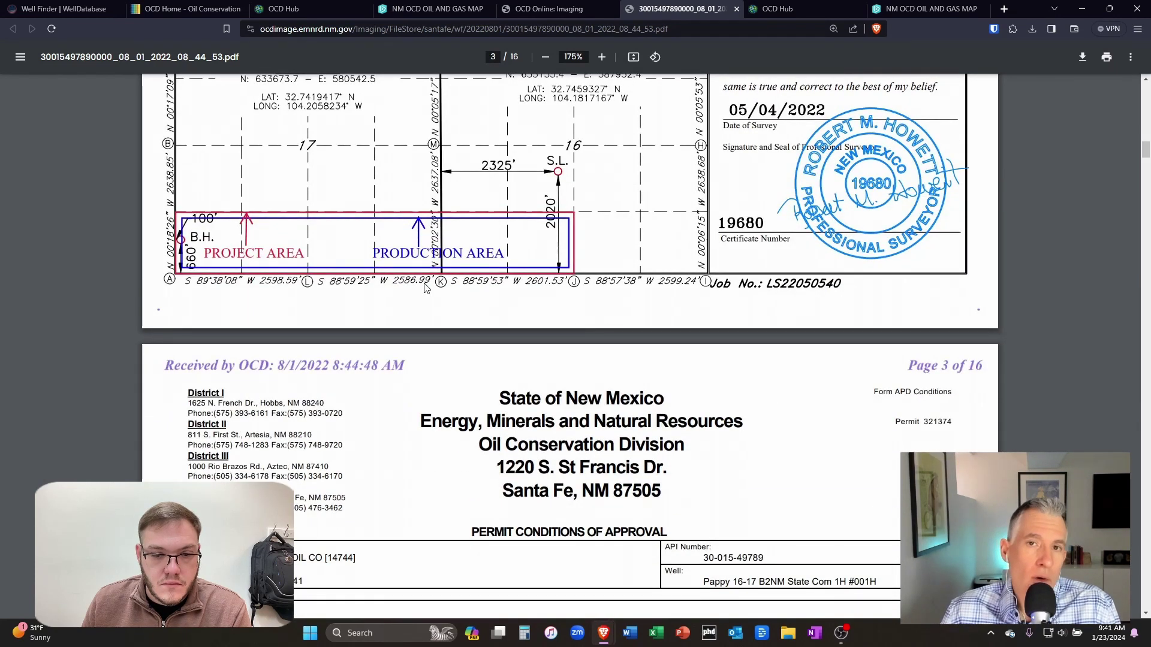
- Read the permit conditions of approval on page 3 and recheck the well location and acreage dedication plat on page 2
scroll(459, 240, "down", 10)
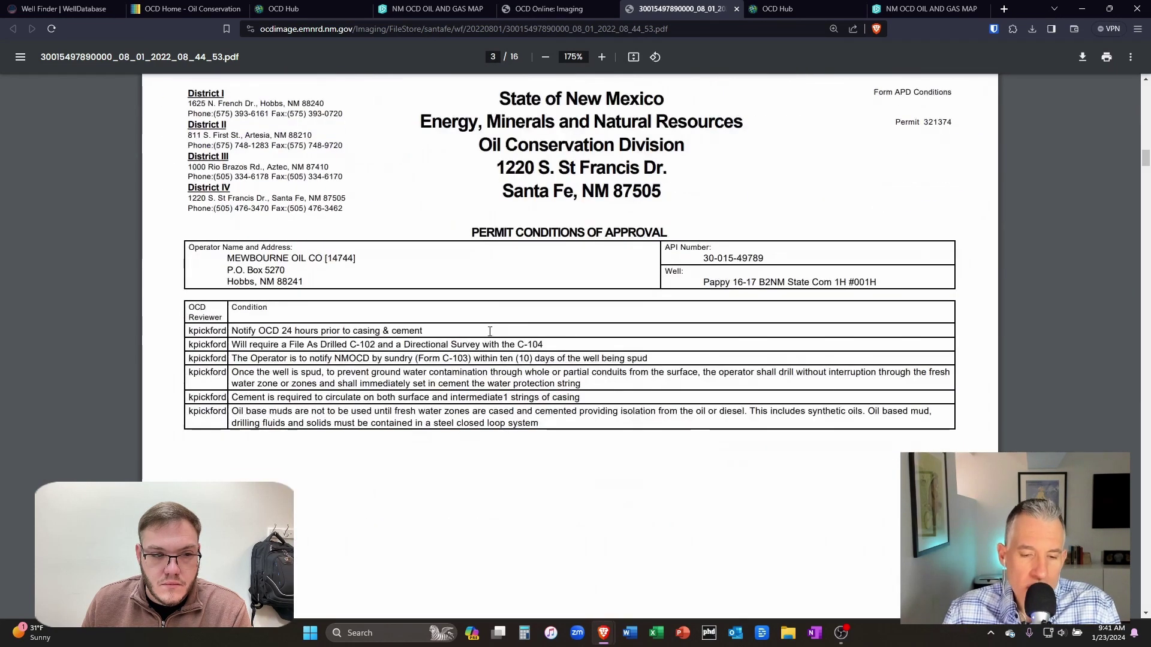
scroll(548, 414, "up", 12)
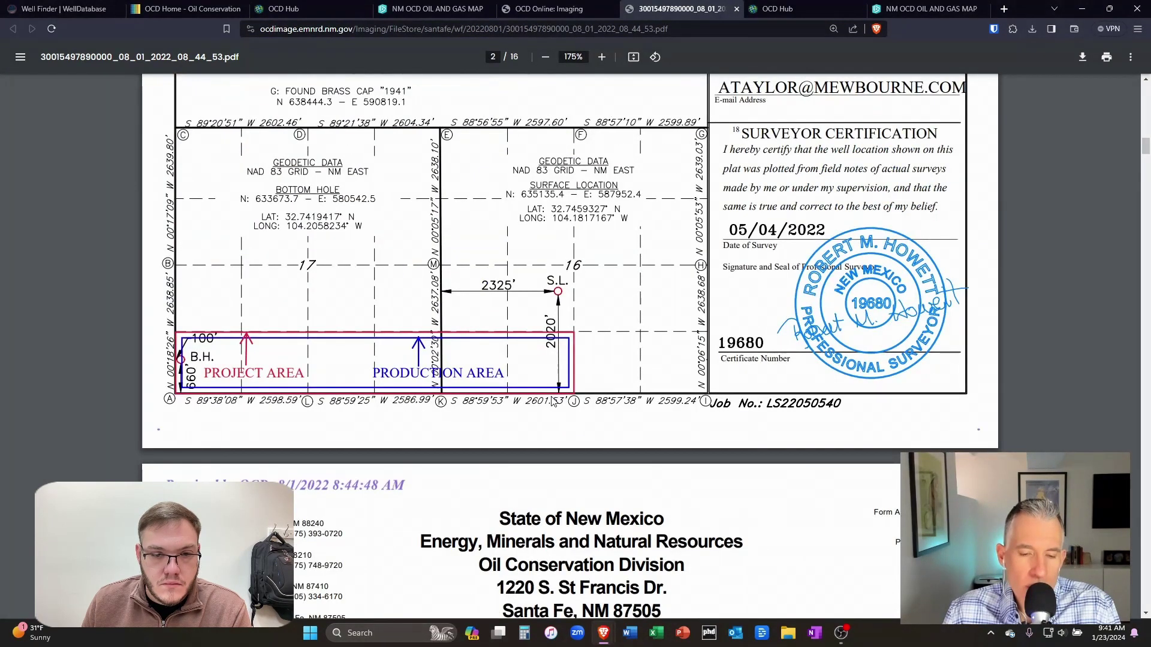
scroll(552, 403, "up", 1)
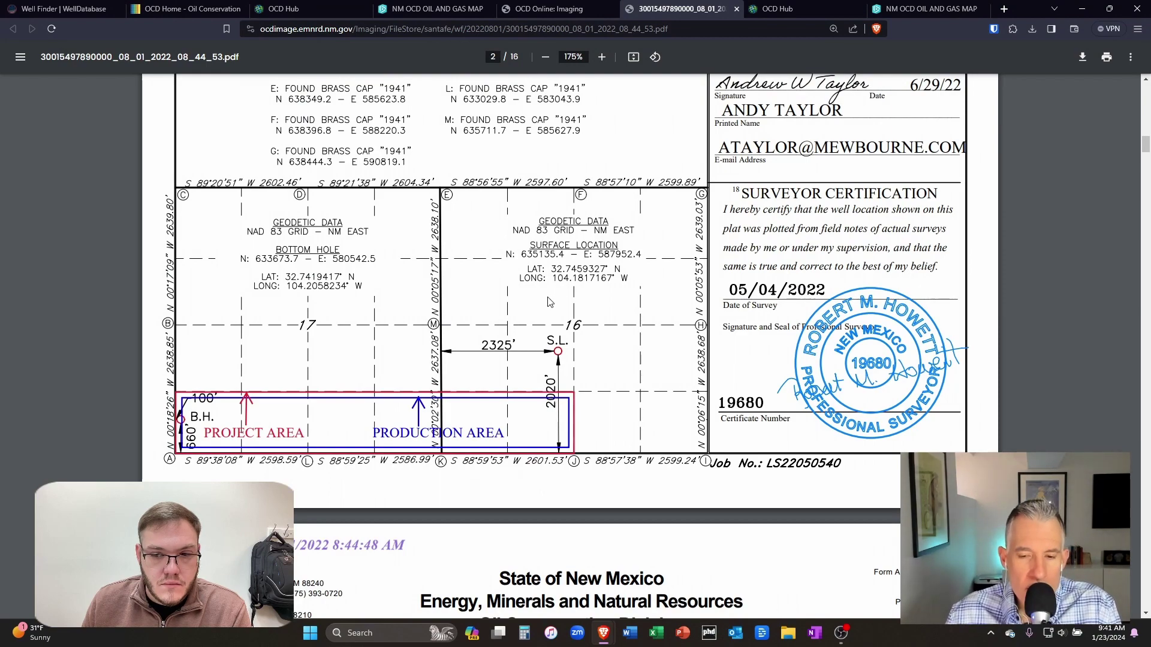
scroll(548, 301, "up", 9)
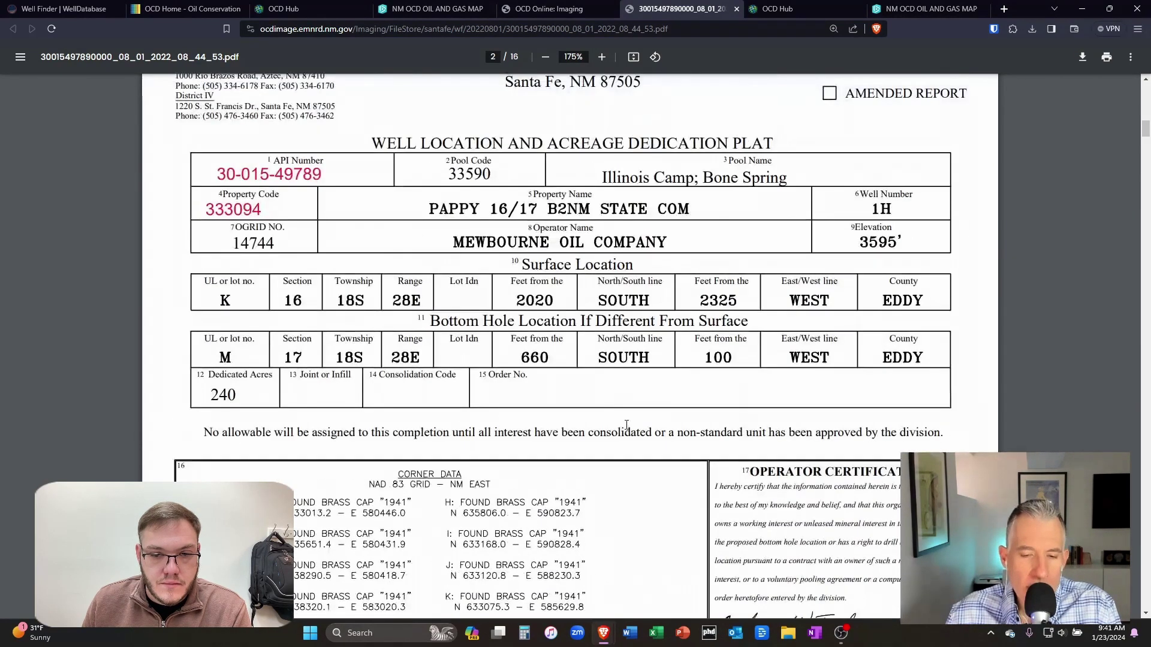
scroll(627, 425, "down", 1)
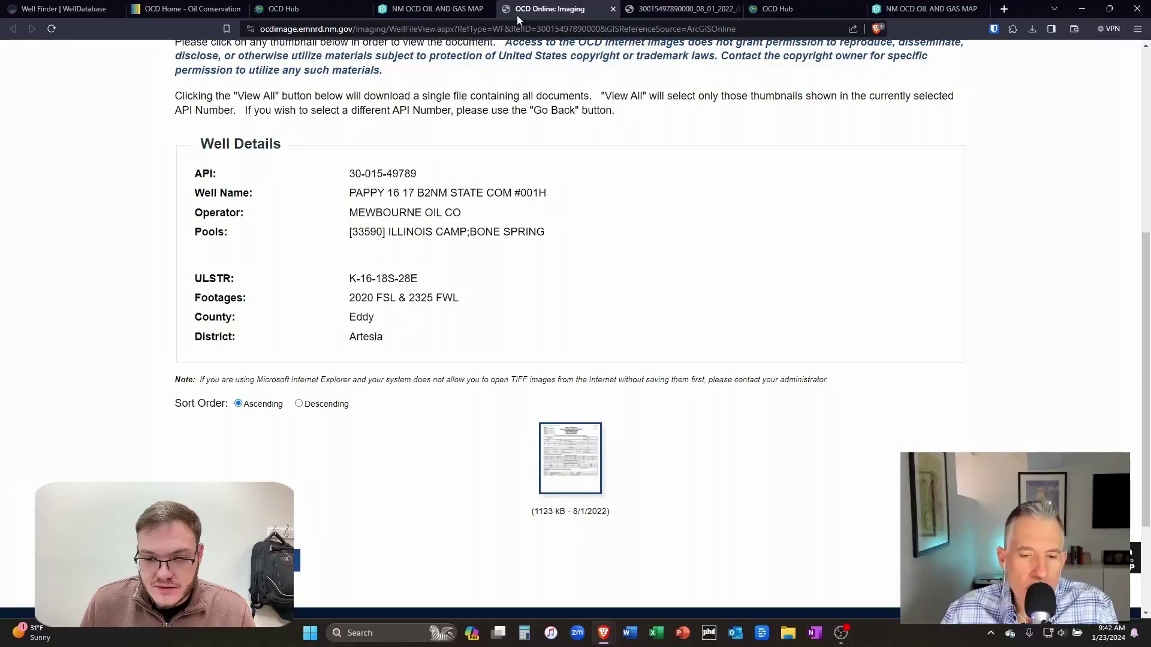
left_click(442, 9)
scroll(783, 259, "up", 3)
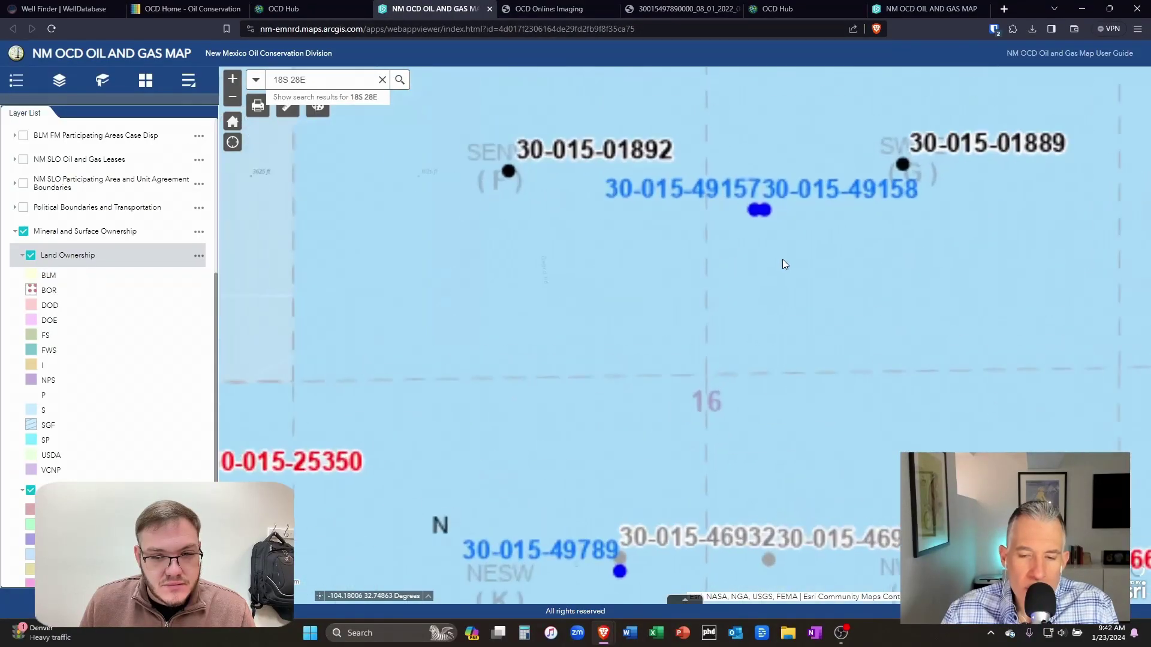
left_click(751, 204)
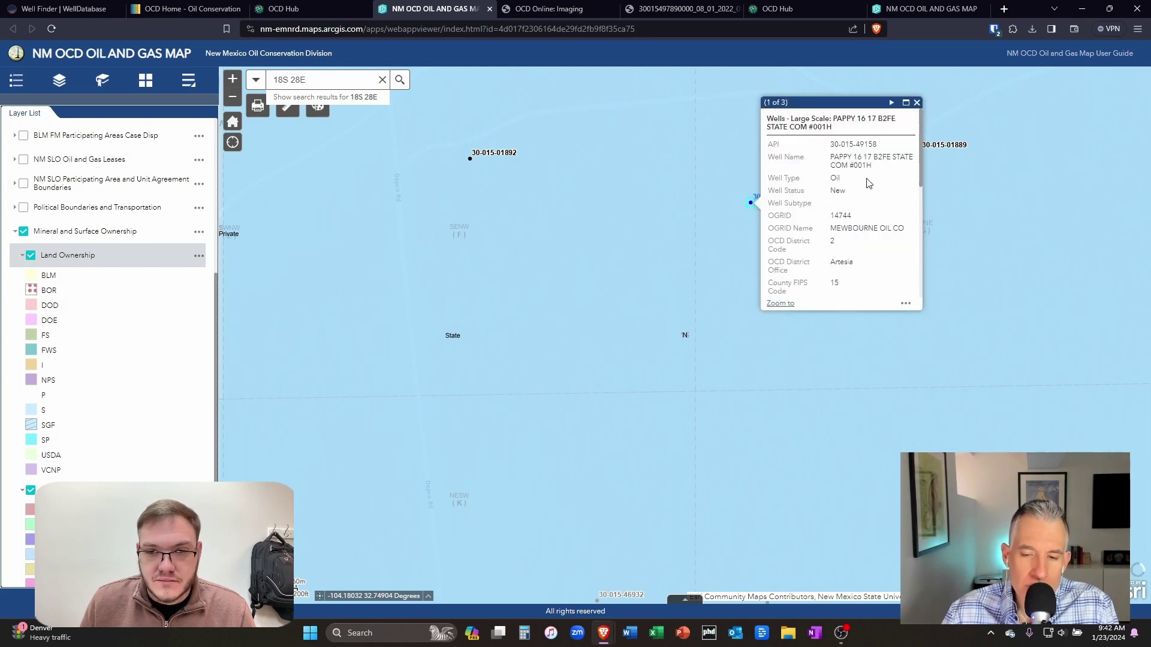
scroll(823, 242, "down", 5)
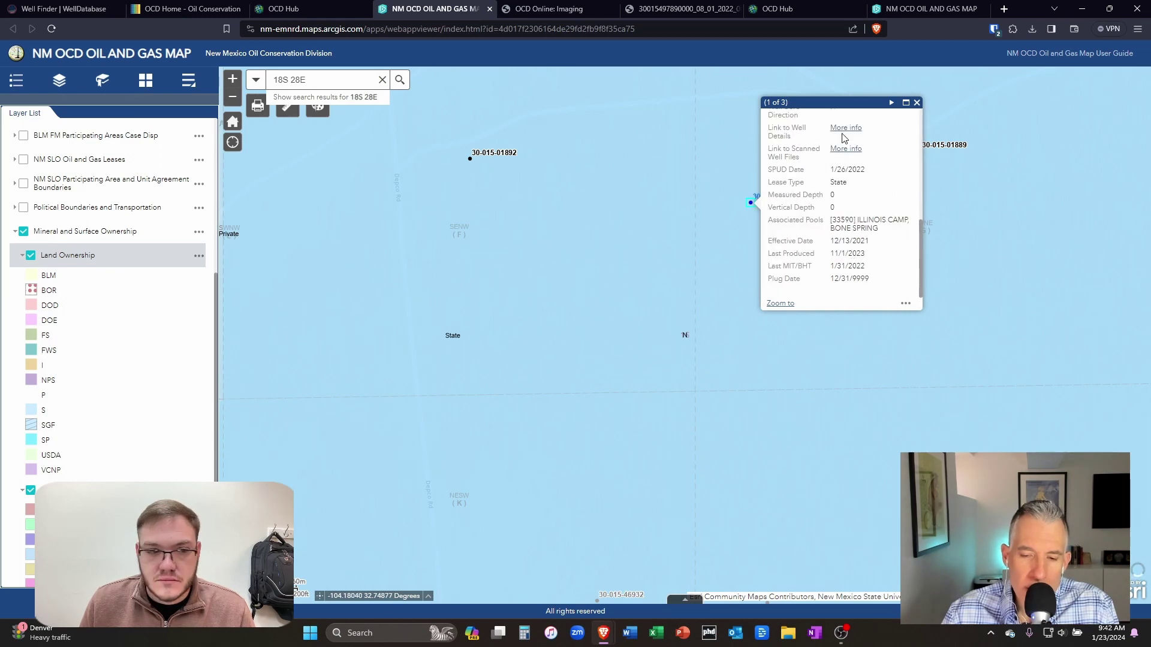
key("ctrl+Tab")
key("ctrl+Tab")
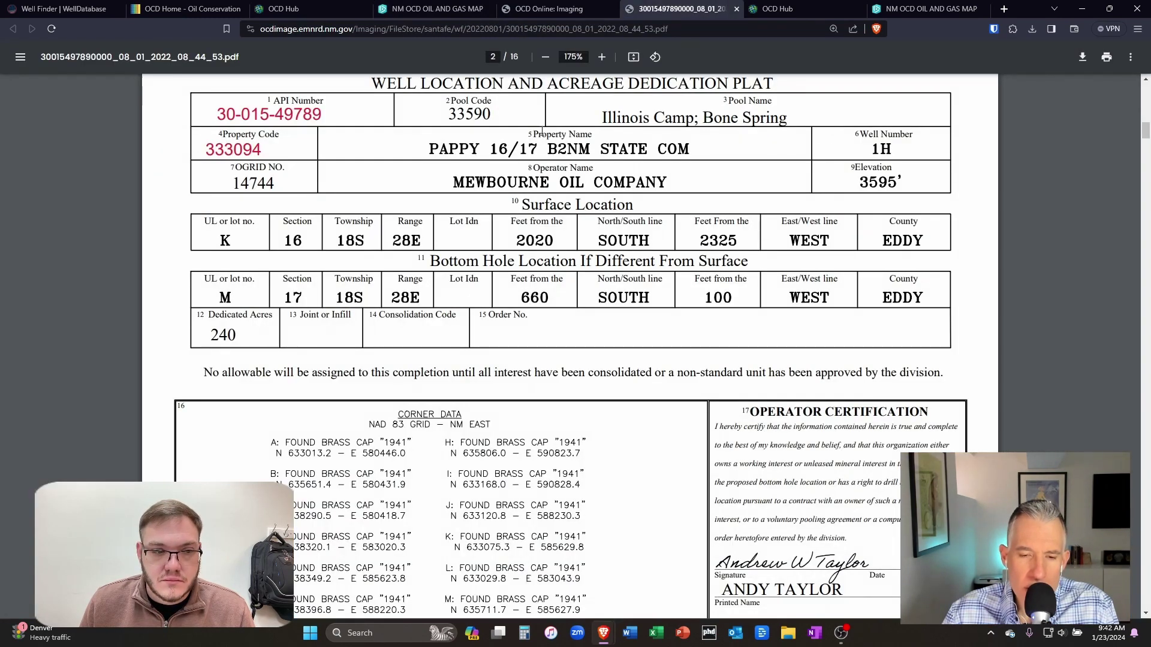
left_click(556, 10)
left_click(456, 12)
scroll(813, 242, "up", 3)
scroll(814, 242, "down", 5)
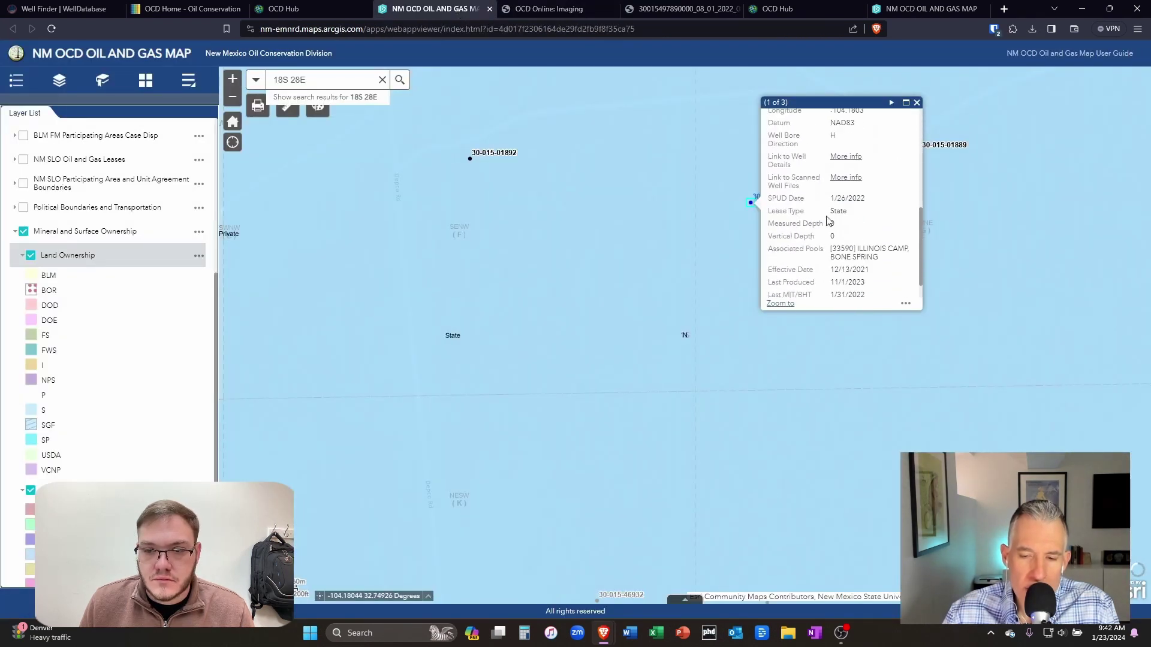
left_click(845, 178)
scroll(595, 215, "down", 5)
scroll(375, 530, "down", 2)
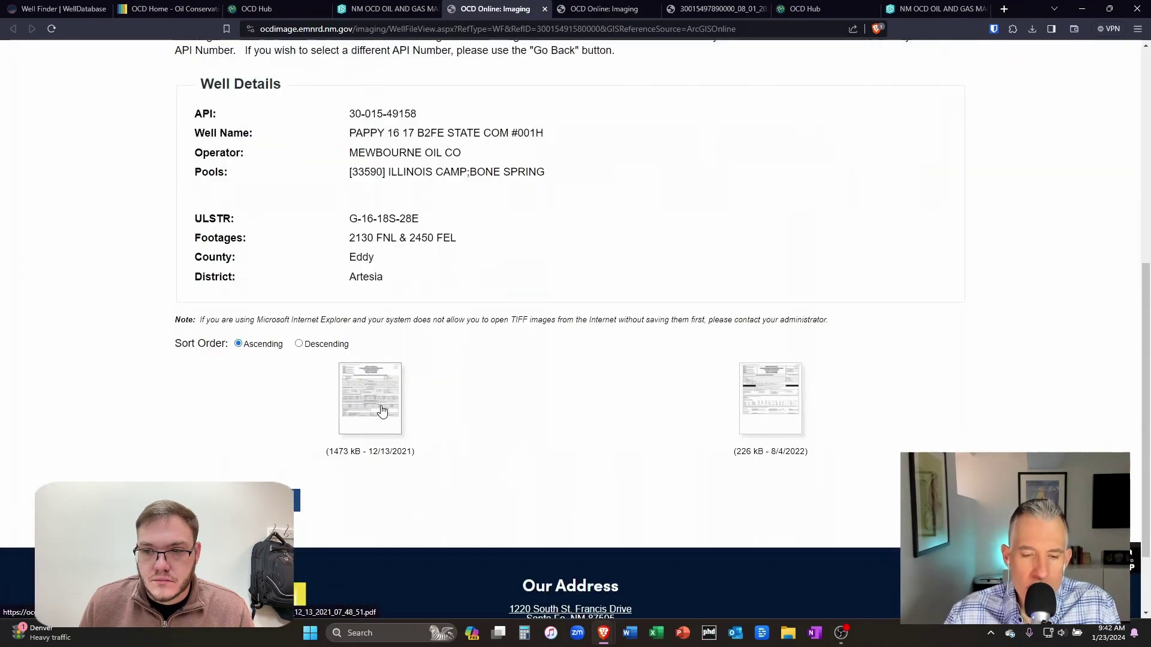
left_click(382, 410)
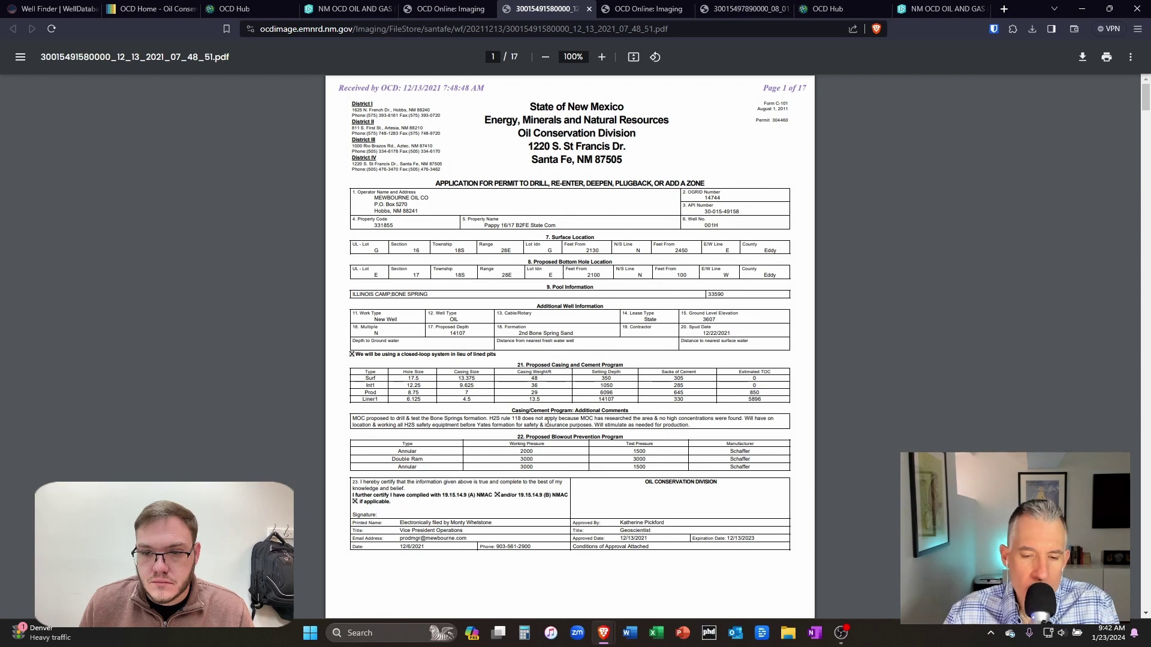
scroll(547, 421, "down", 14)
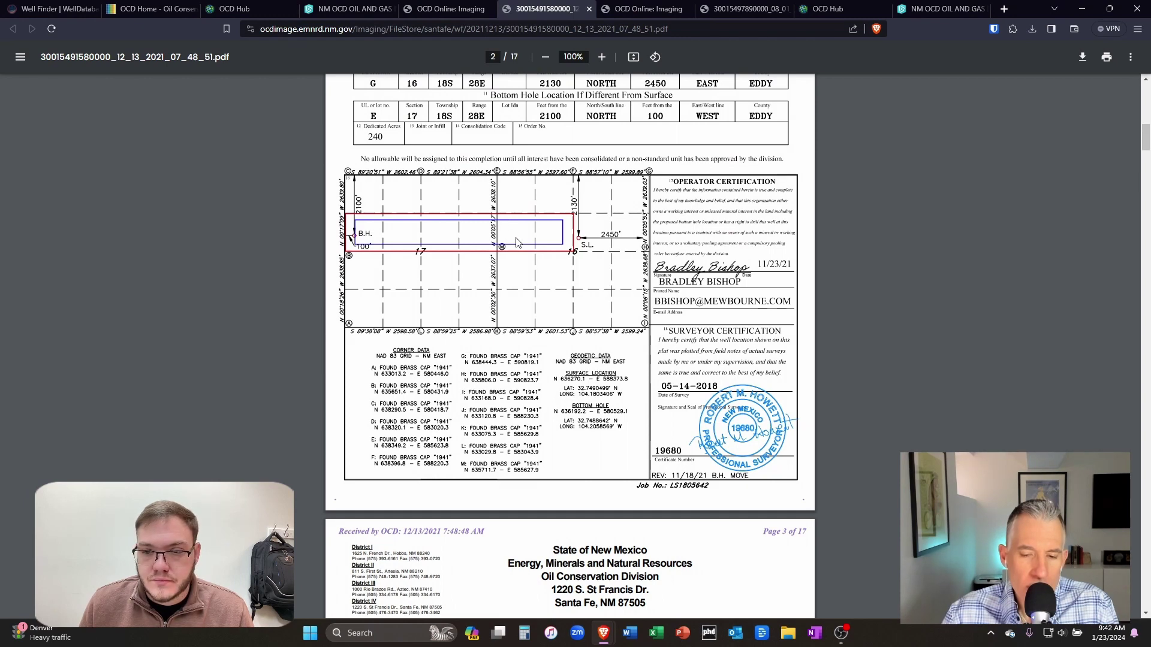
scroll(516, 241, "up", 2)
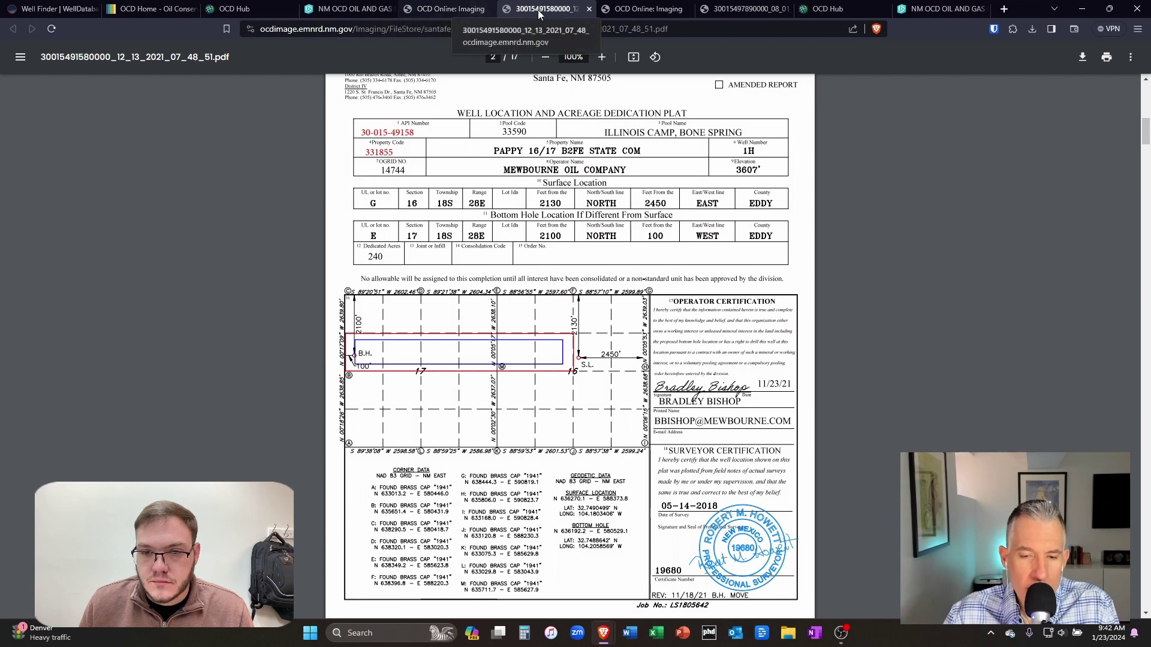
- Open the well's scanned 8/4/2022 sundry notice, enlarge it to 200% and highlight the spud date in section 13
left_click(447, 9)
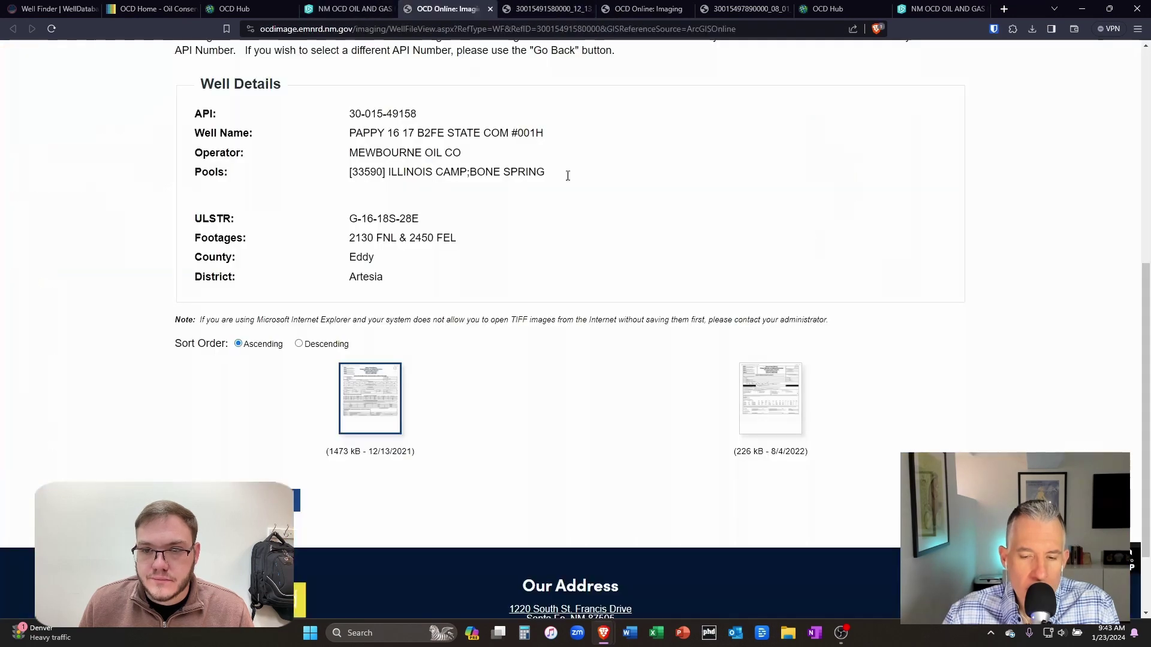
left_click(781, 416)
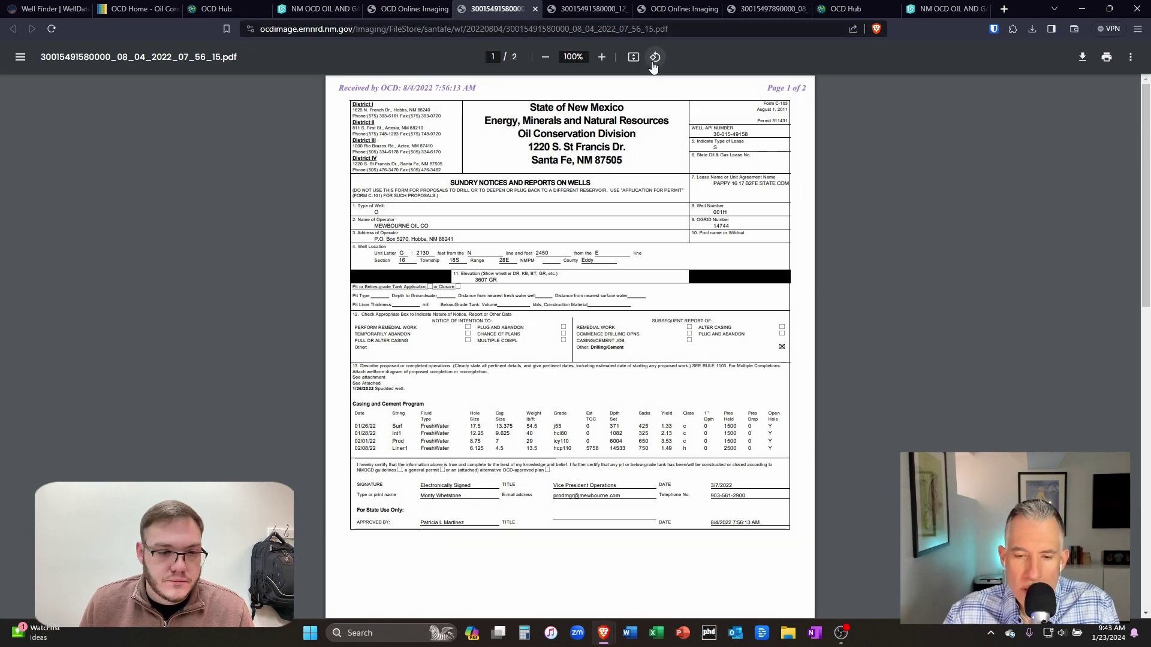
left_click(601, 57)
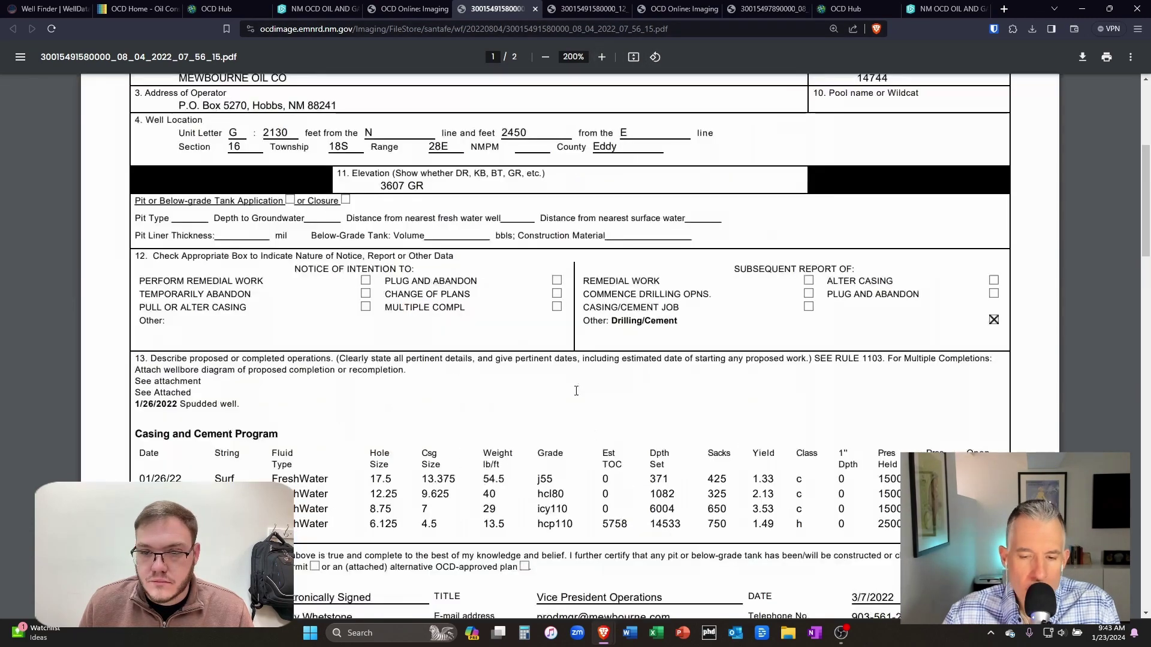
scroll(577, 391, "down", 2)
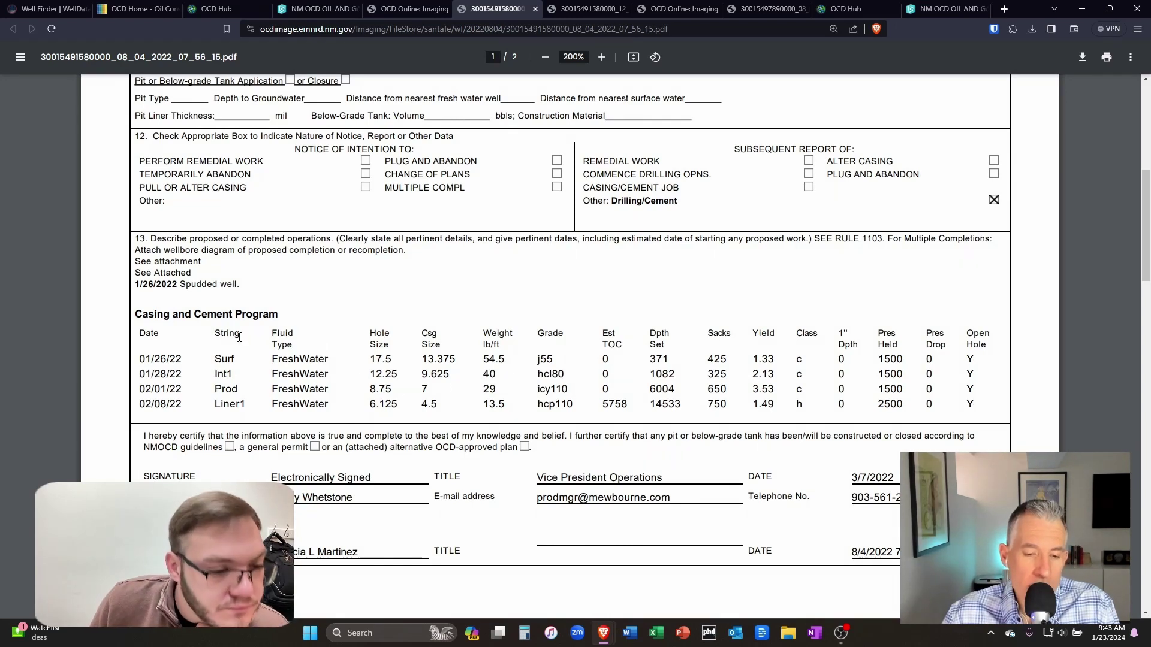
left_click_drag(136, 284, 172, 291)
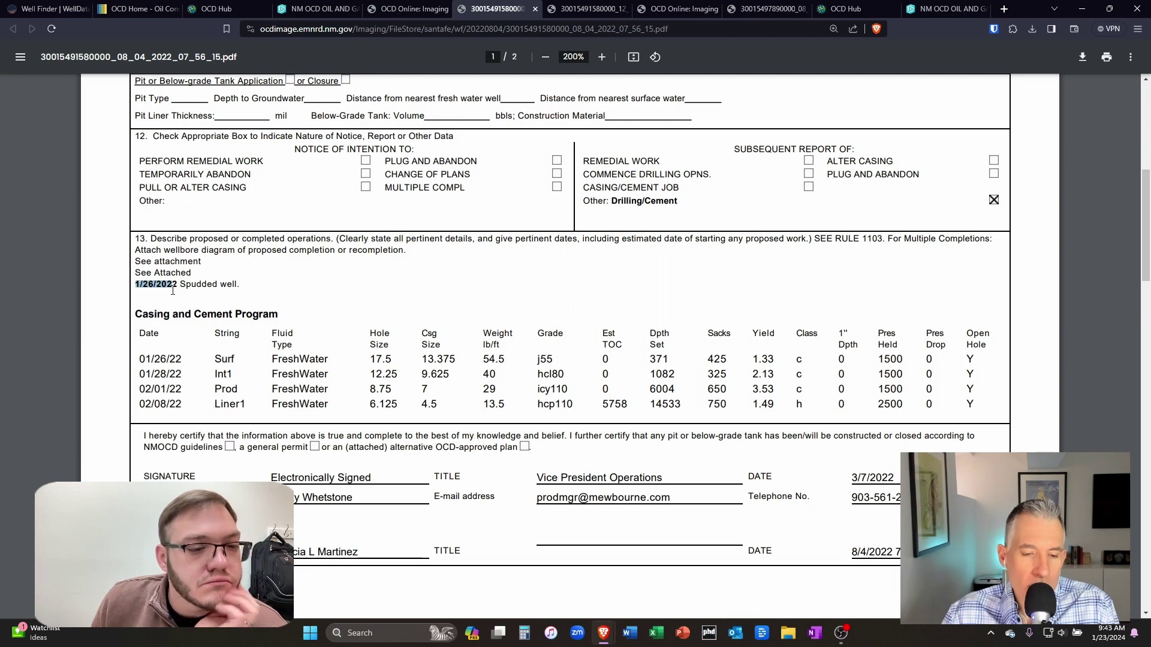
left_click(252, 286)
- Read the casing, cementing and TD report on page 2 of the sundry notice, reducing the zoom to 125%
scroll(331, 306, "down", 10)
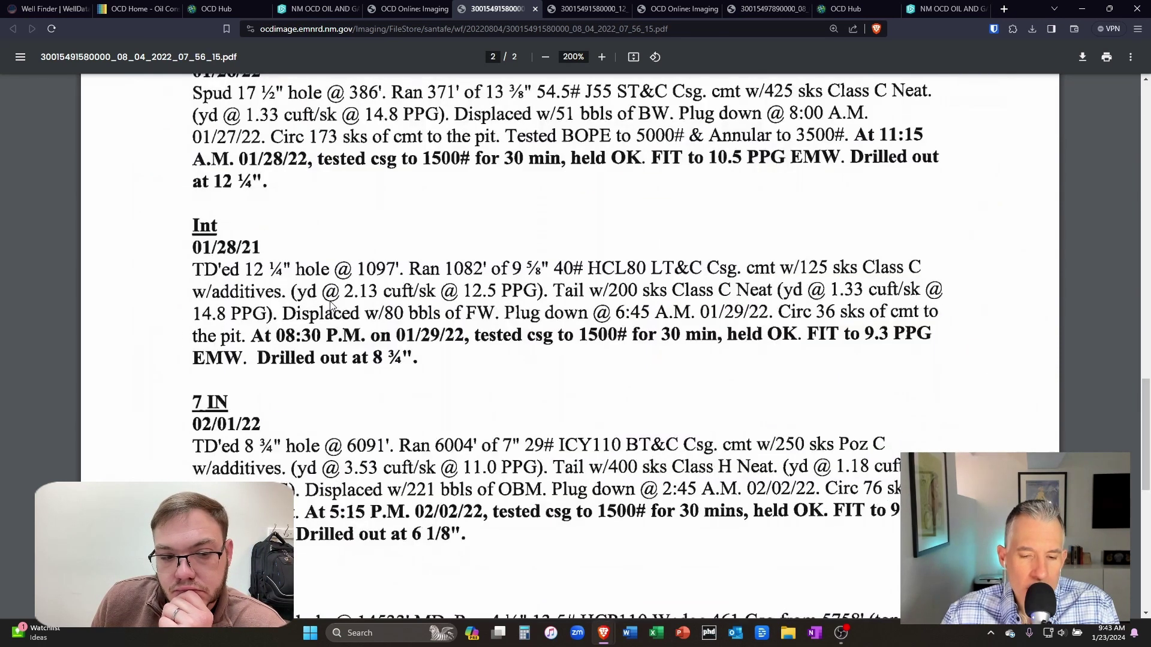
scroll(332, 306, "down", 5)
left_click(544, 57)
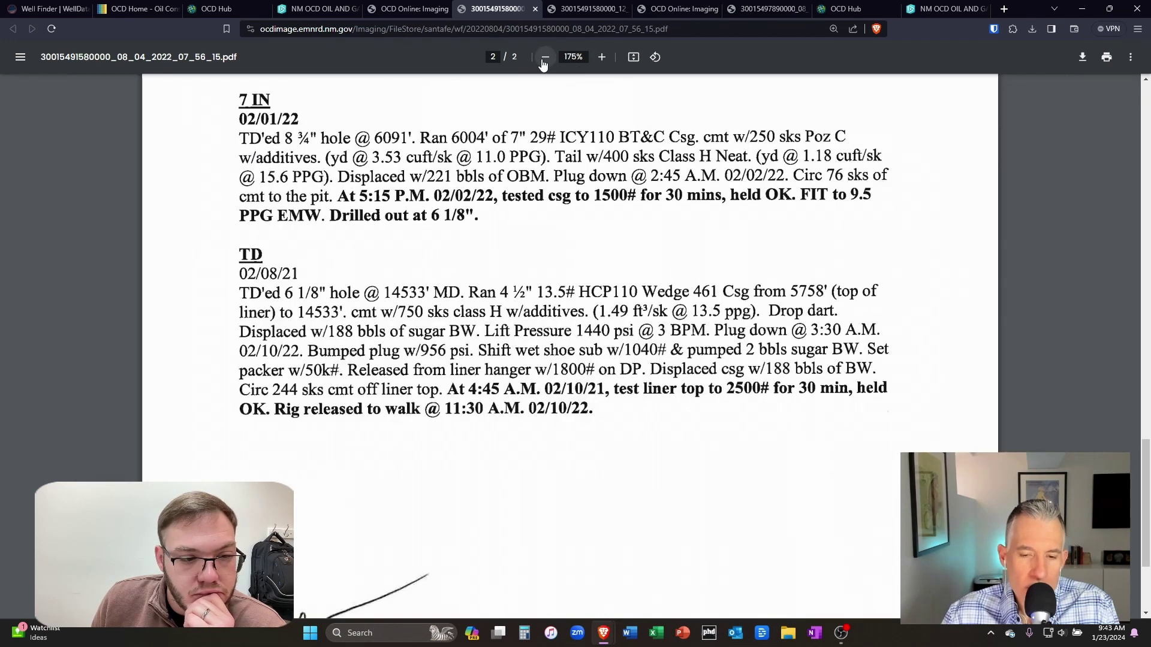
left_click(545, 58)
left_click(544, 57)
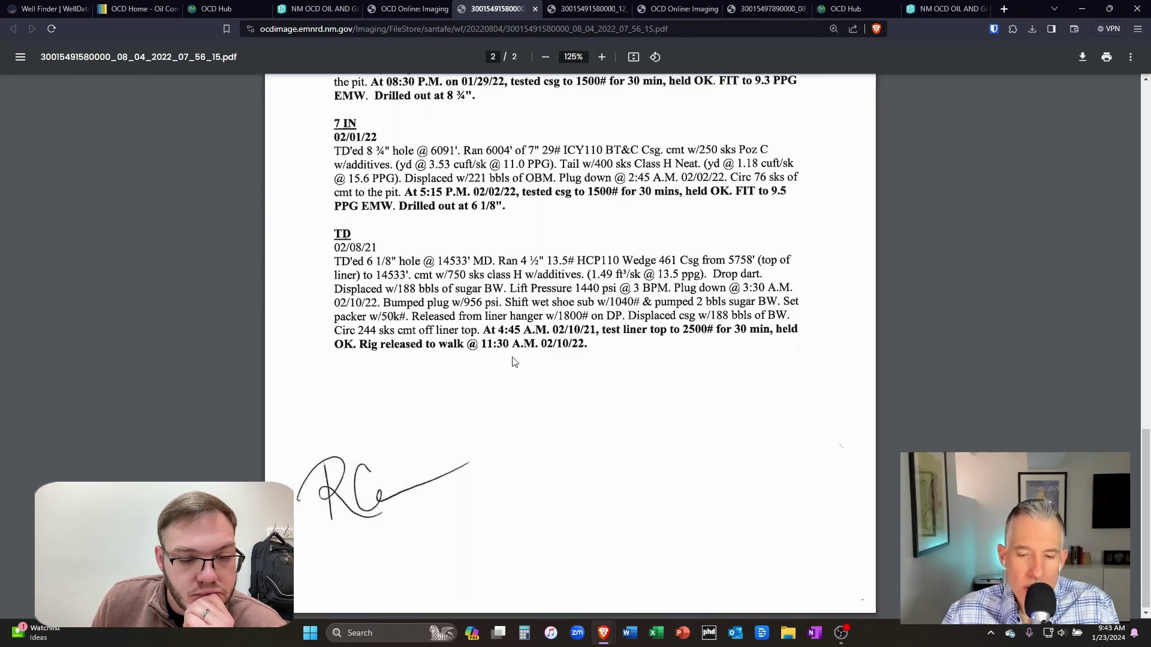
scroll(514, 361, "up", 20)
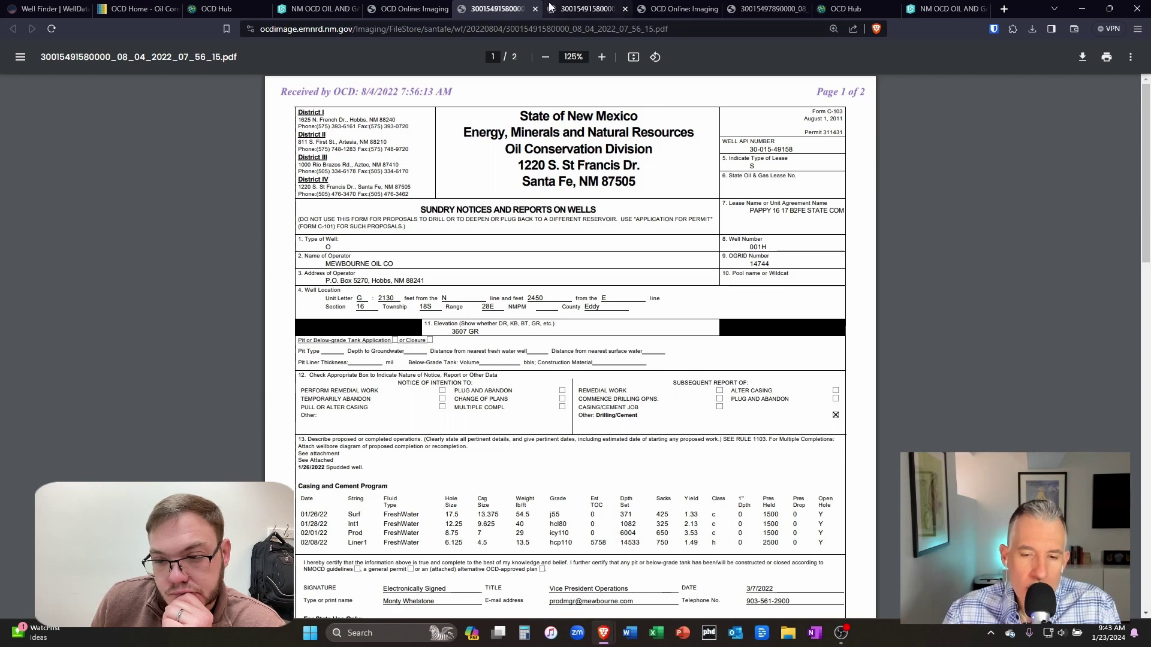
left_click(598, 10)
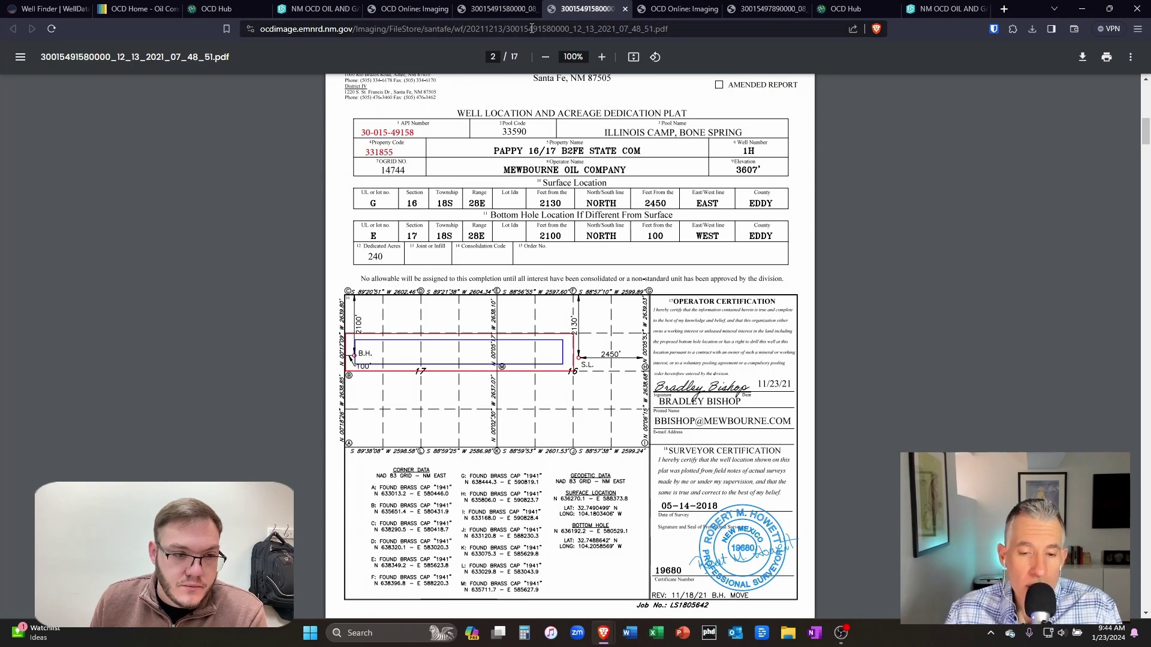
left_click(499, 7)
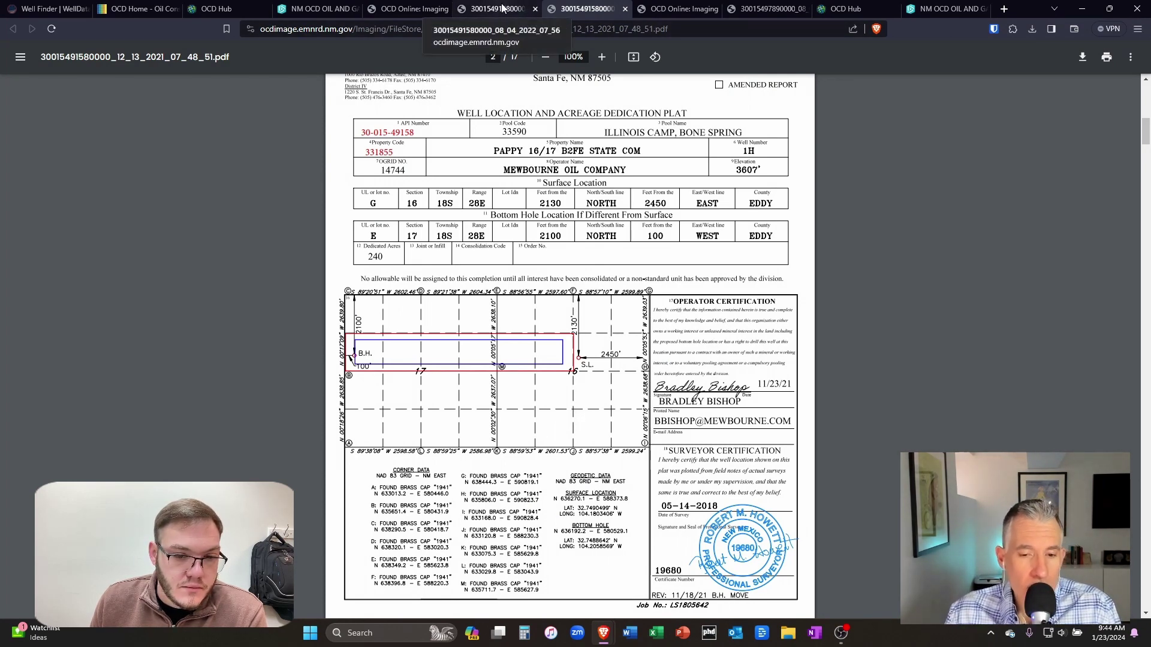
left_click(433, 9)
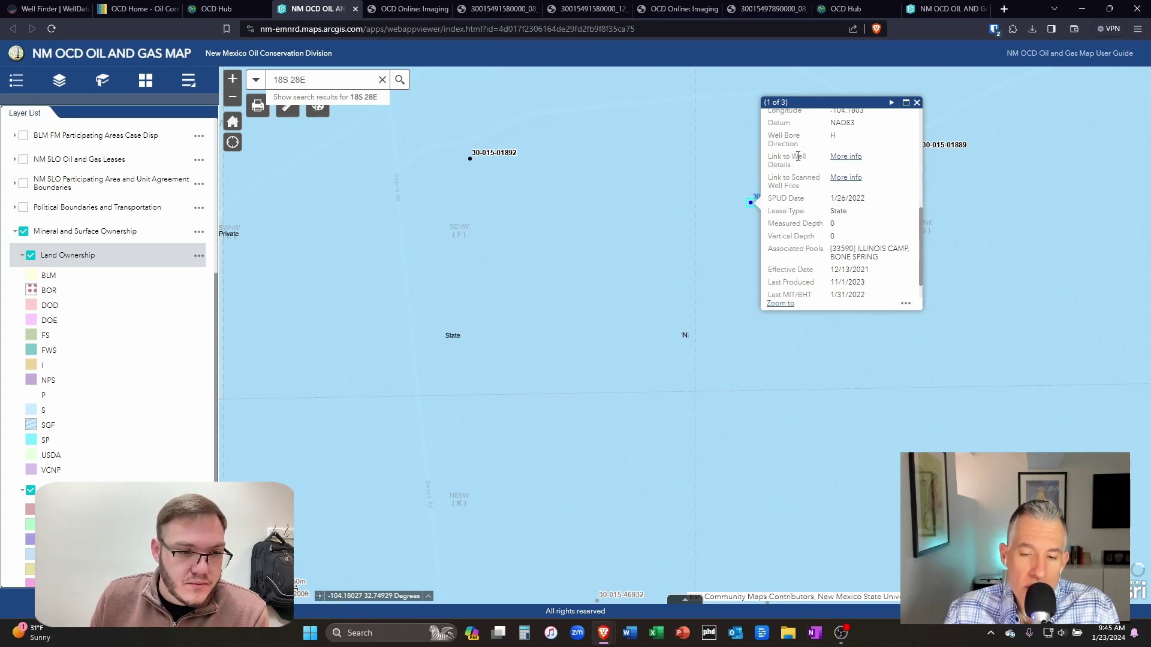
left_click(845, 158)
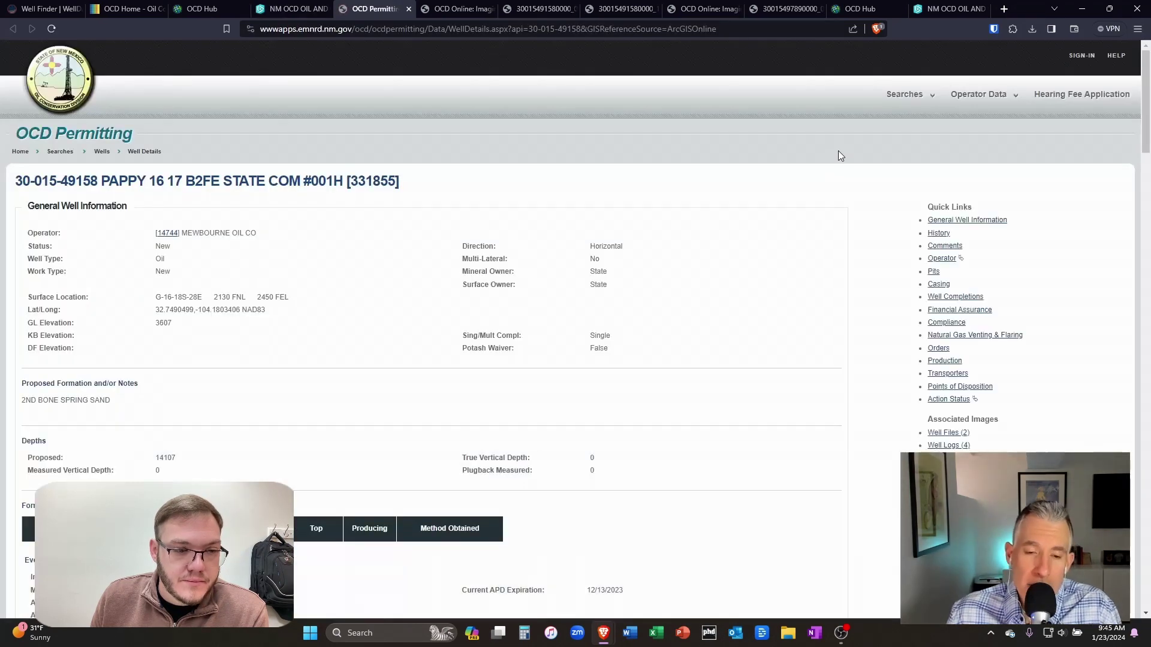
- Examine the well's depths, event dates, history, casing and the bottomhole location and acreage under Well Completions
scroll(152, 281, "down", 3)
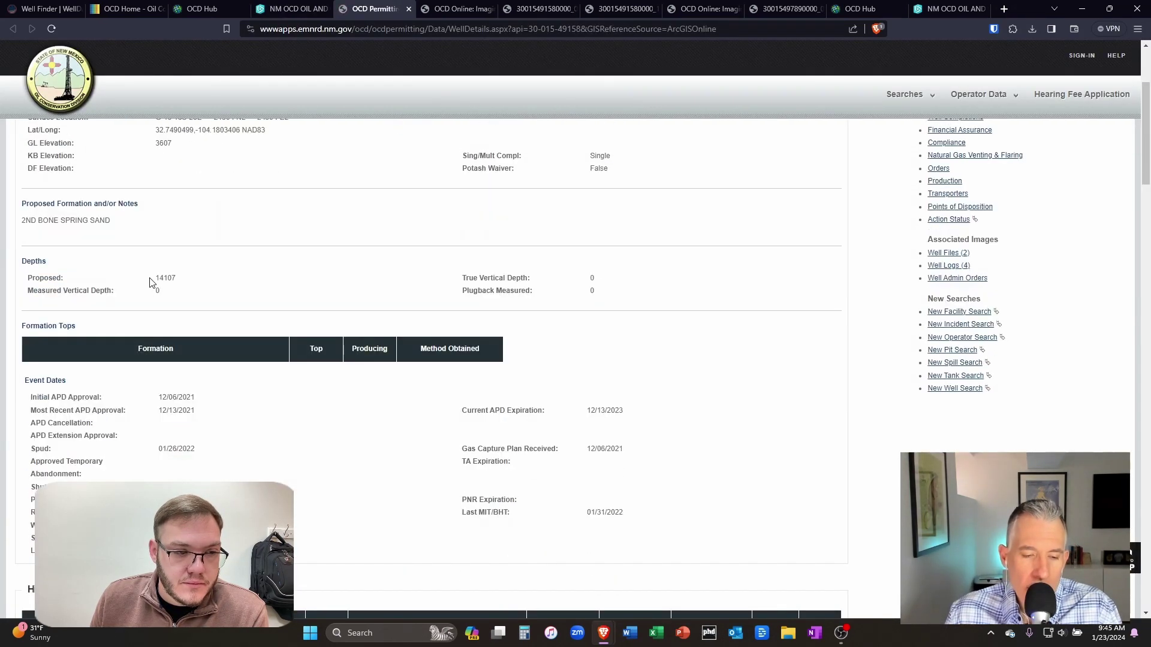
scroll(152, 282, "down", 1)
scroll(152, 282, "down", 1)
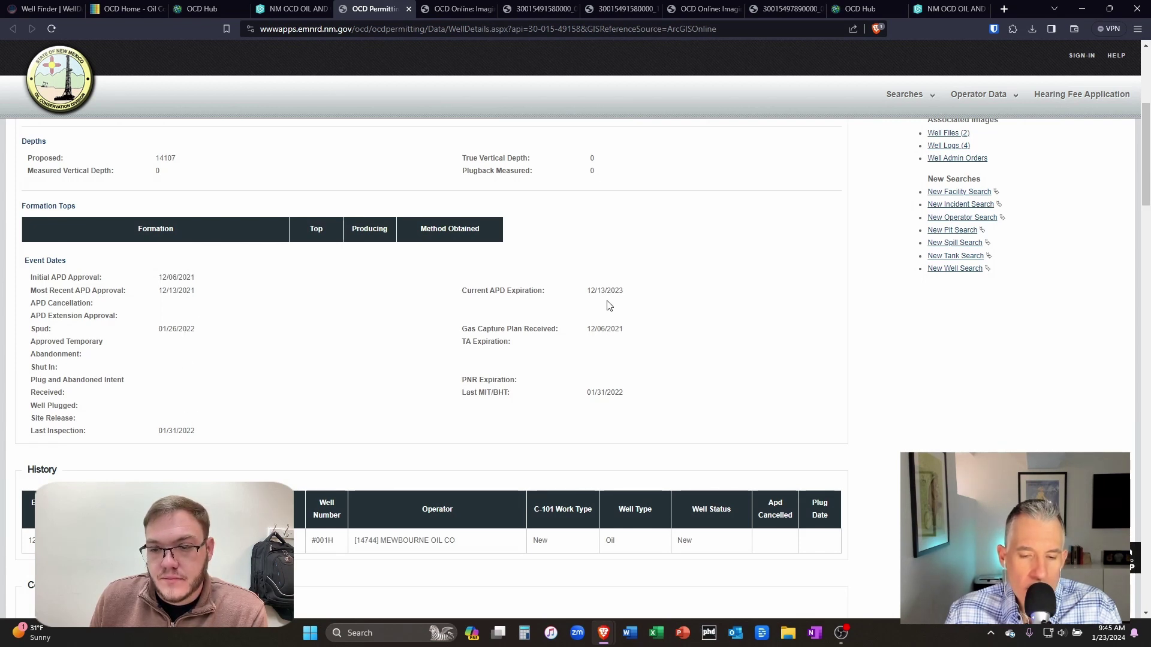
scroll(355, 393, "down", 4)
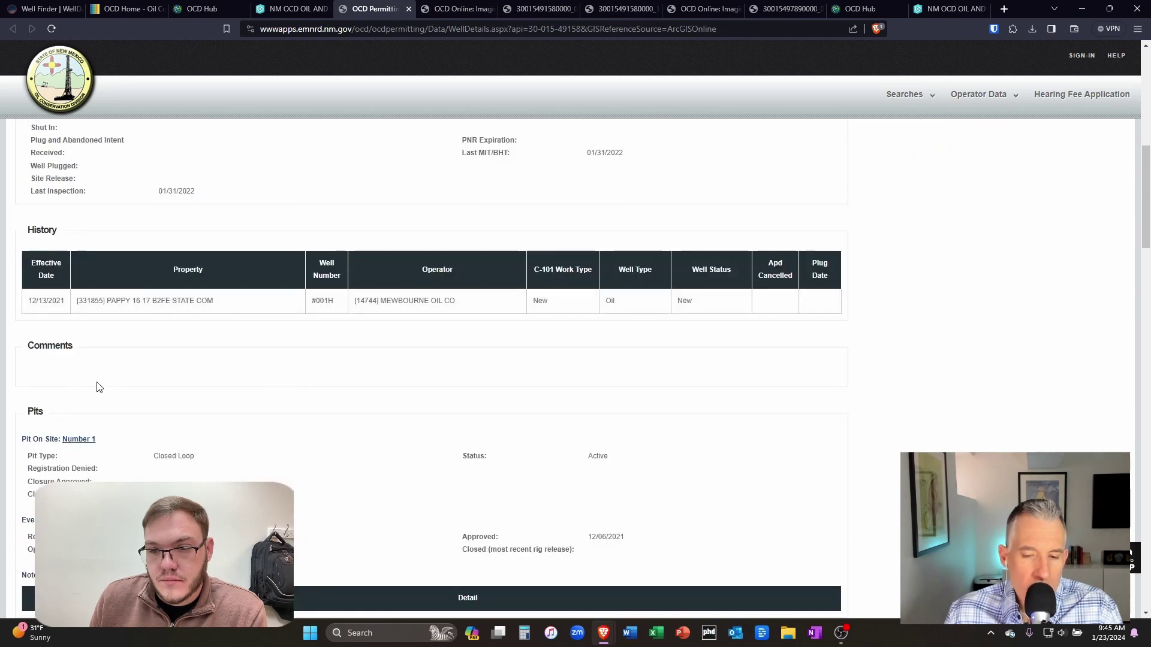
scroll(98, 387, "down", 2)
scroll(98, 387, "down", 7)
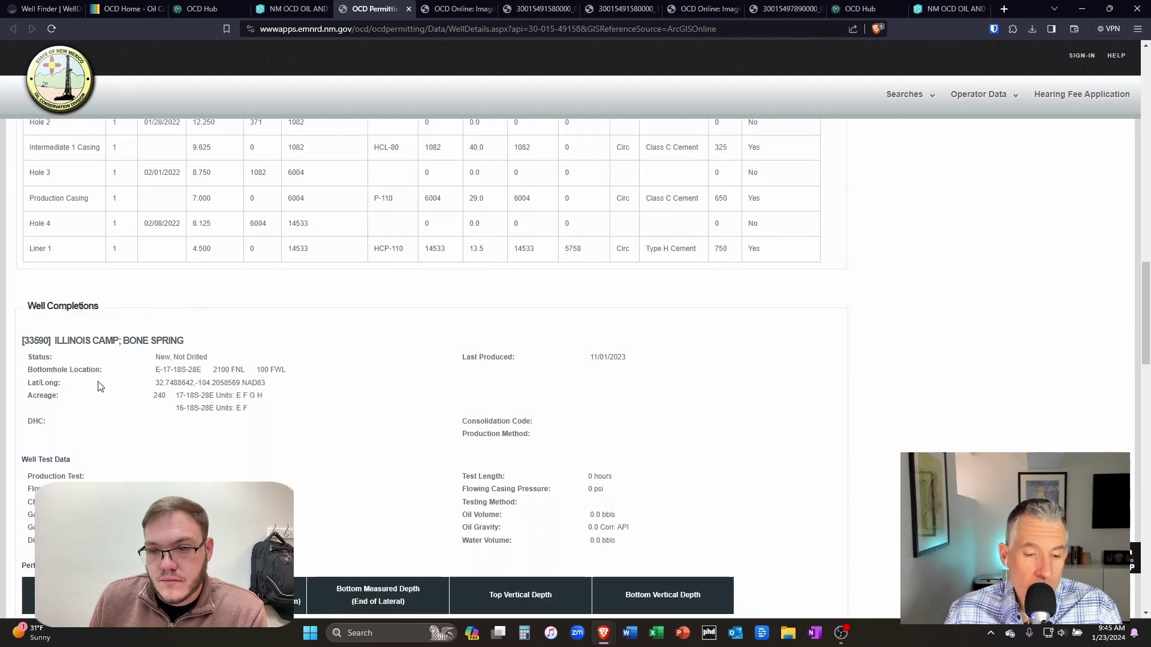
scroll(100, 387, "down", 3)
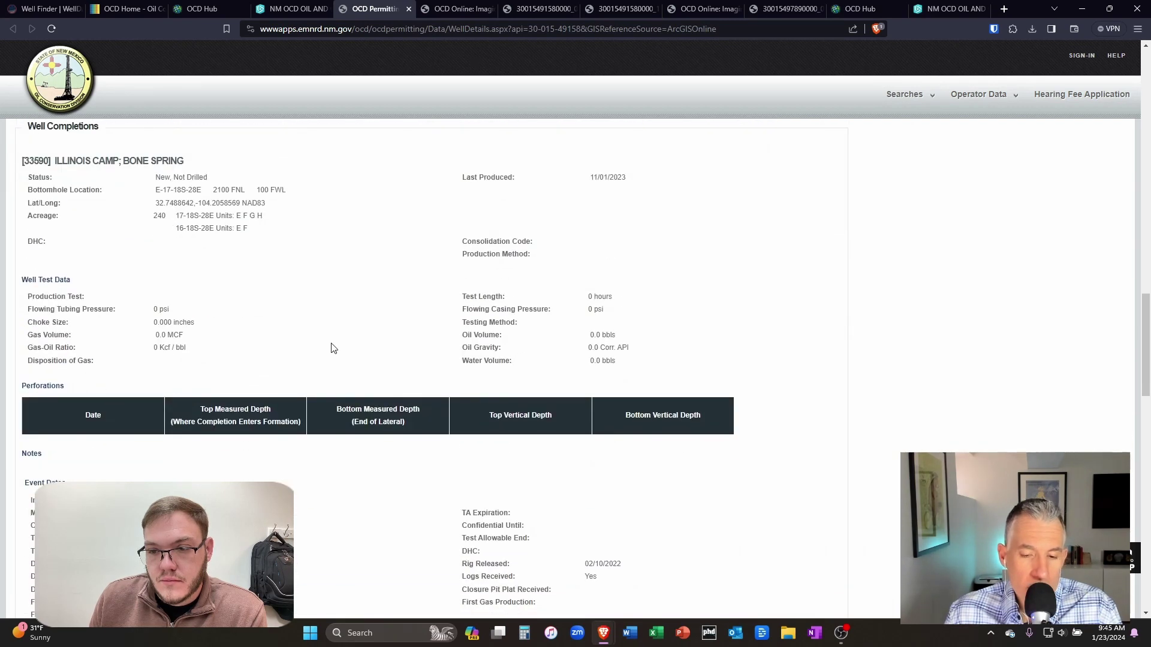
scroll(330, 344, "up", 1)
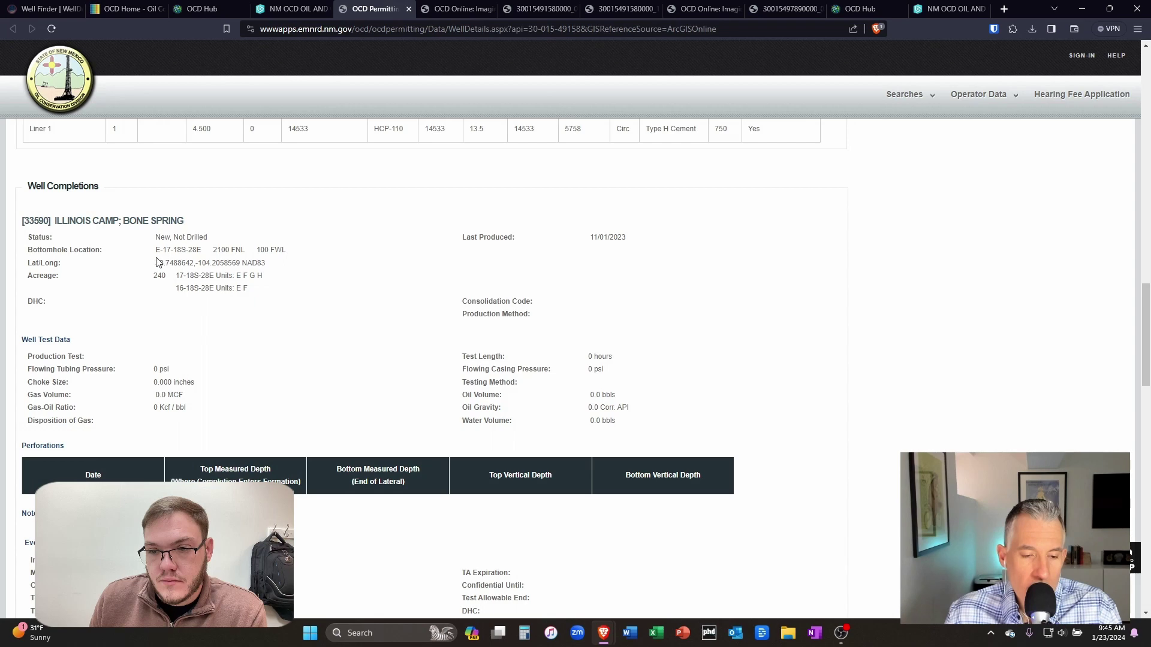
- Expand the 2022 and 2023 monthly volumes in the Production / Injection table and review the Illinois Camp; Bone Spring rows
scroll(76, 219, "down", 15)
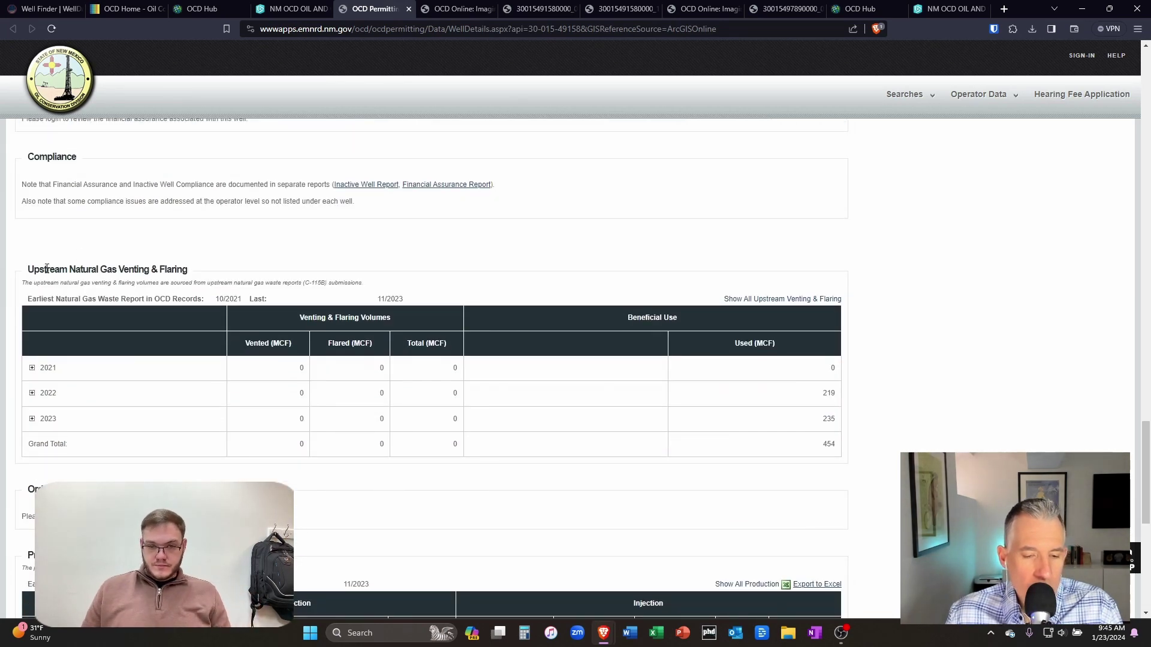
scroll(80, 293, "down", 4)
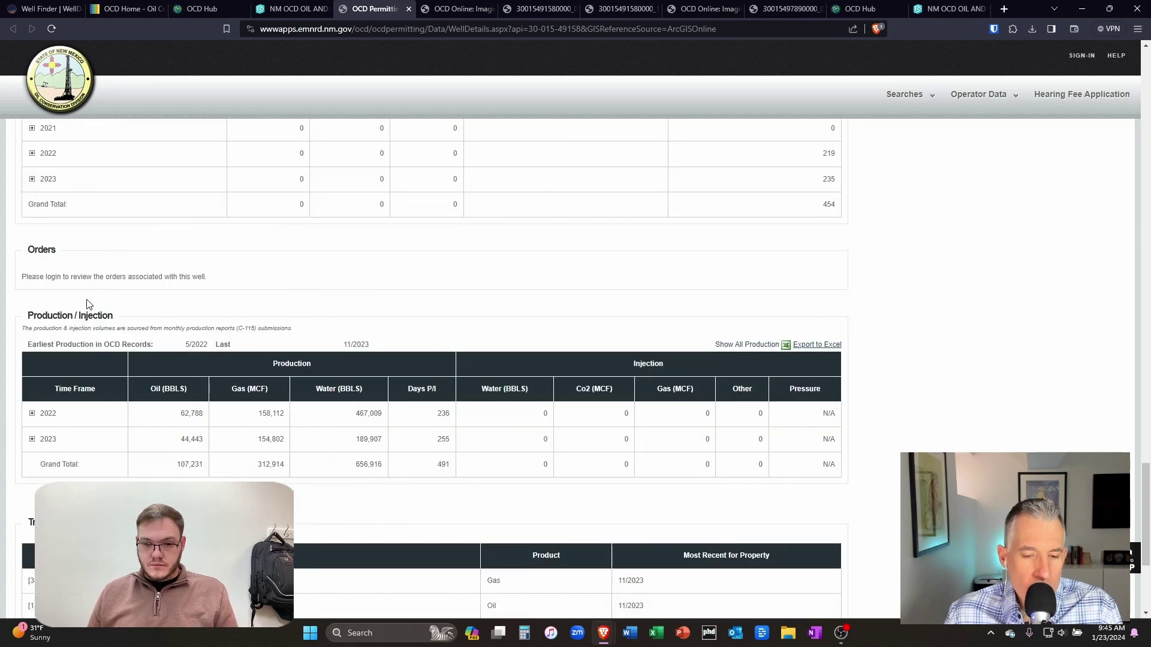
left_click(32, 414)
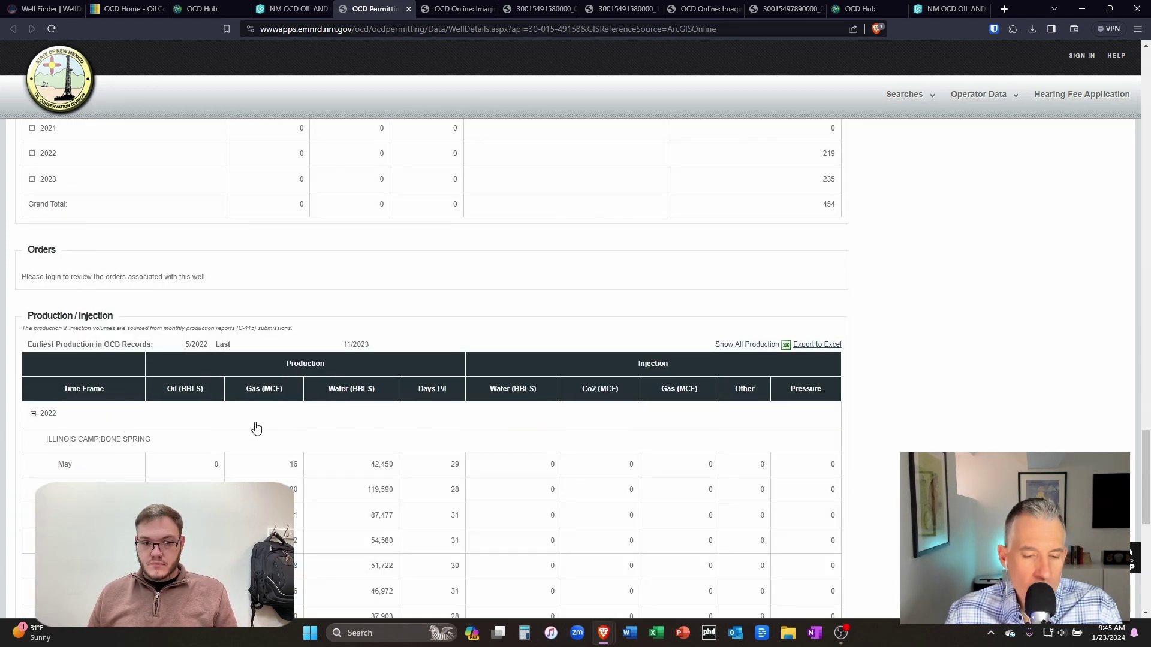
scroll(256, 428, "down", 1)
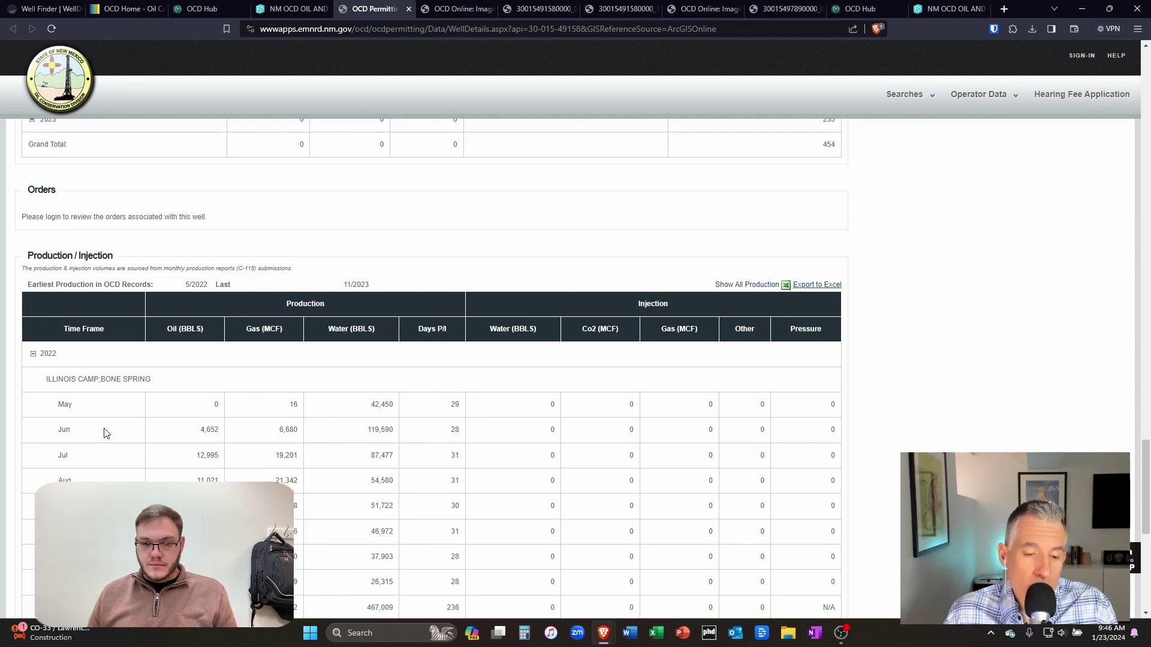
scroll(103, 433, "down", 1)
scroll(431, 359, "down", 2)
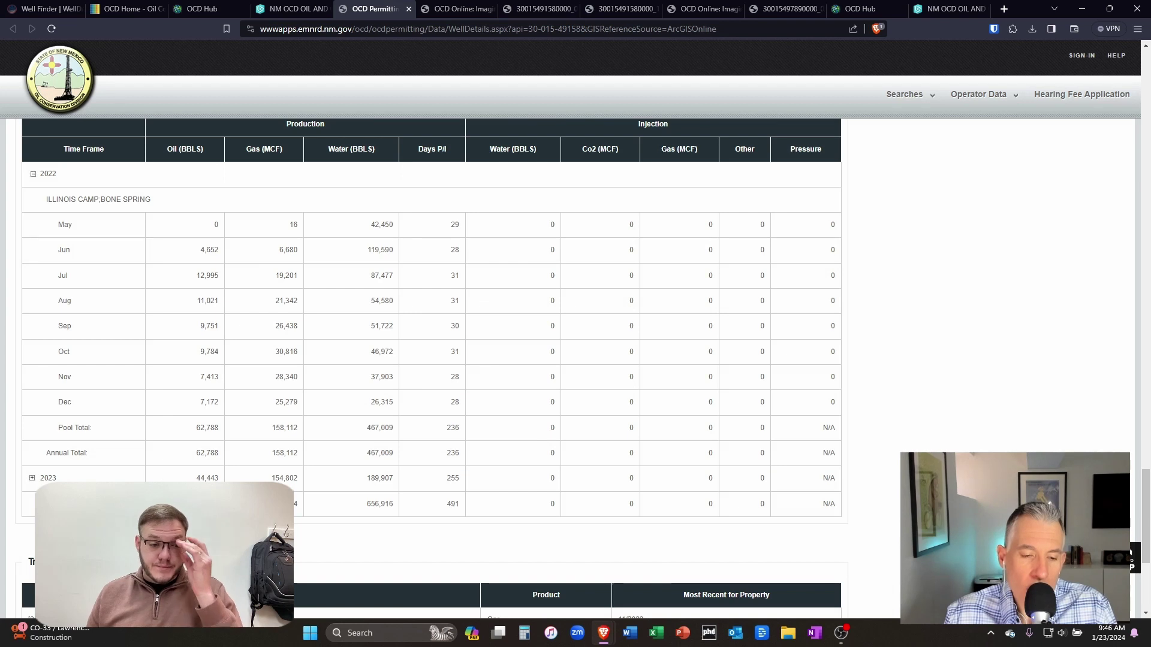
scroll(103, 413, "down", 1)
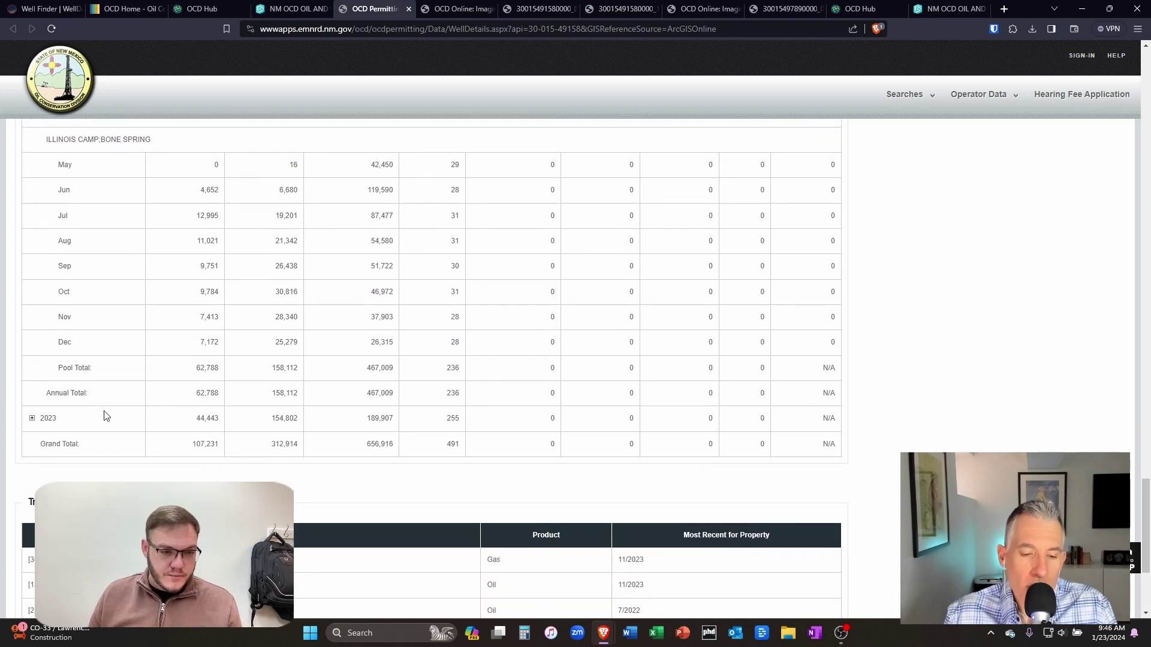
left_click(32, 418)
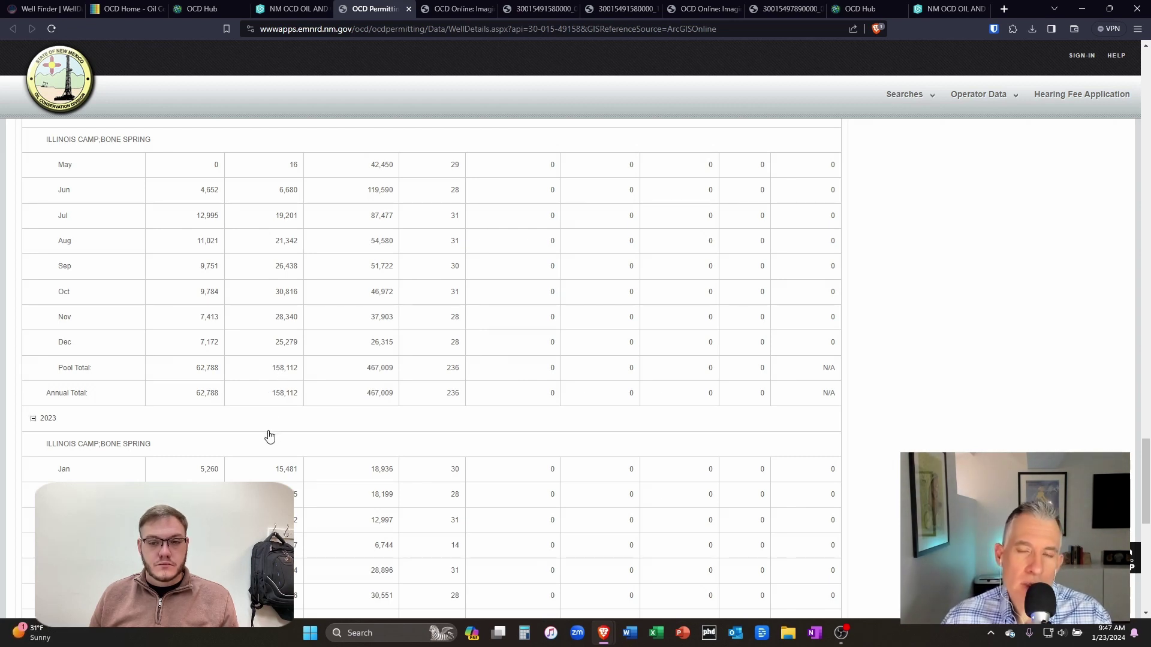
scroll(268, 438, "down", 1)
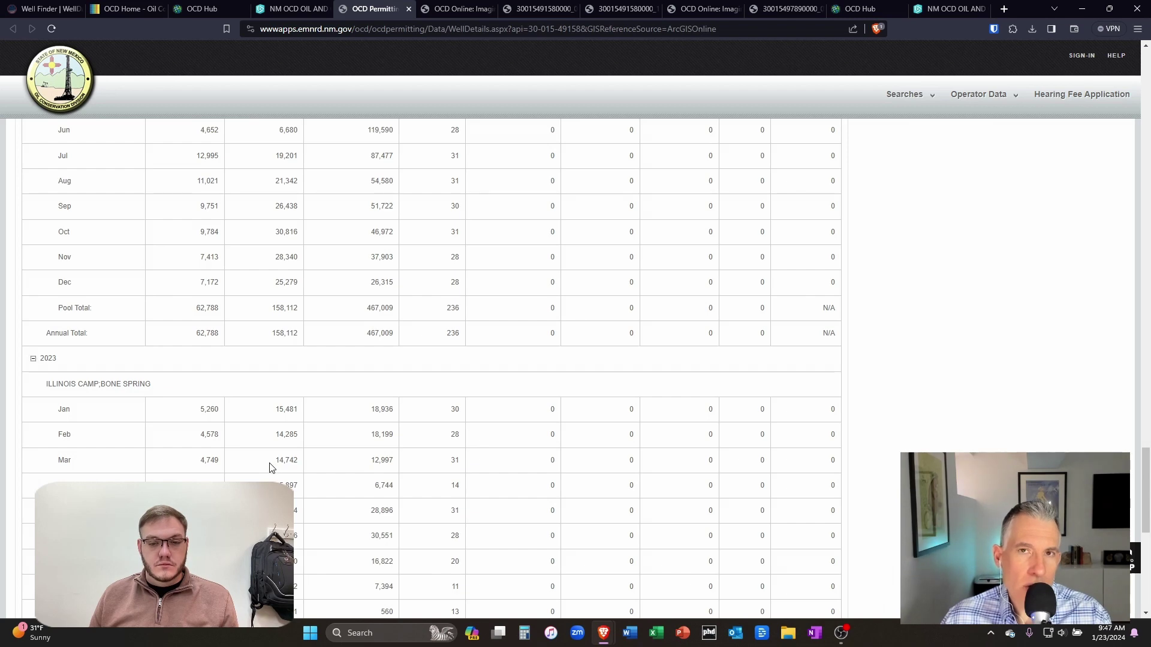
scroll(290, 425, "down", 5)
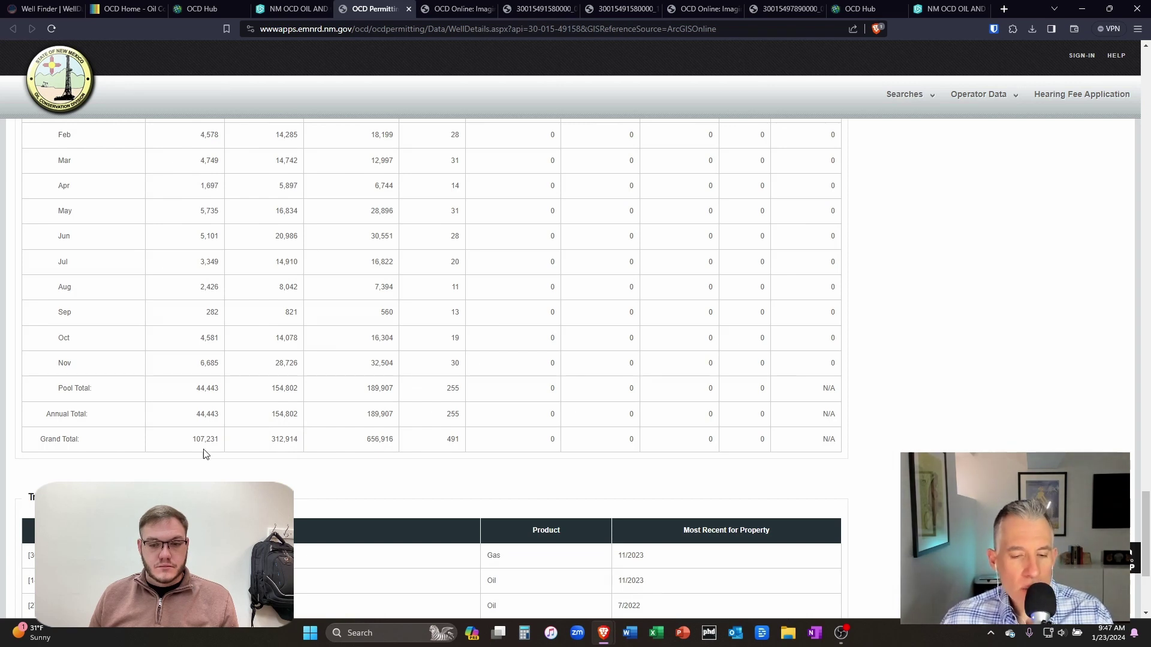
scroll(265, 446, "up", 2)
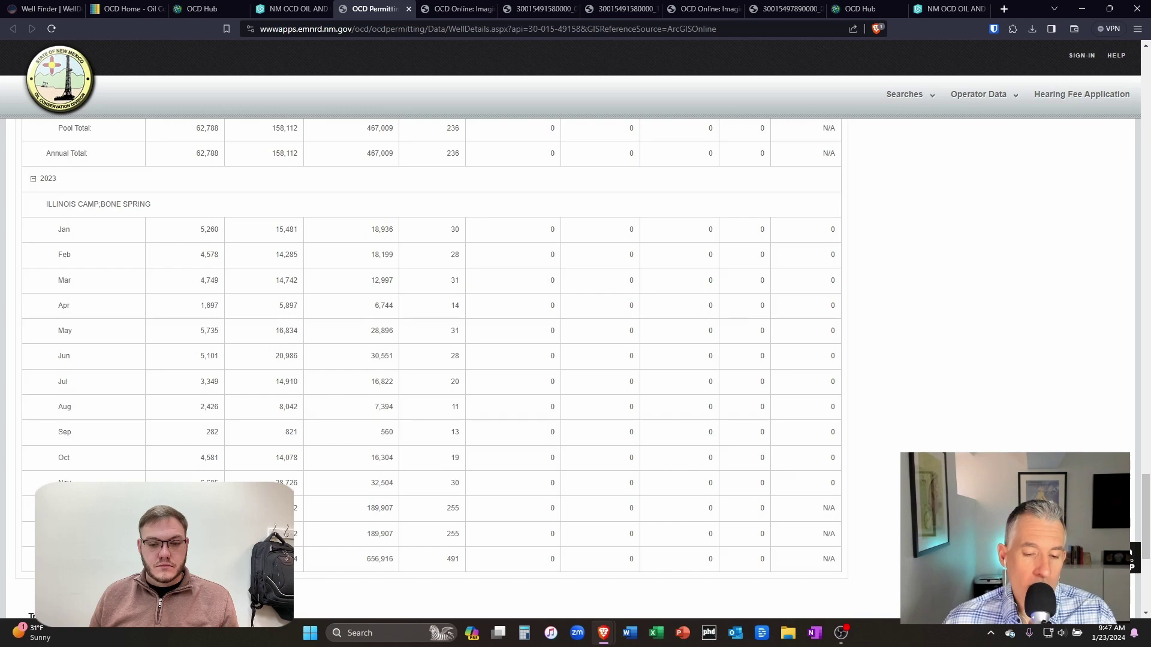
scroll(436, 545, "up", 7)
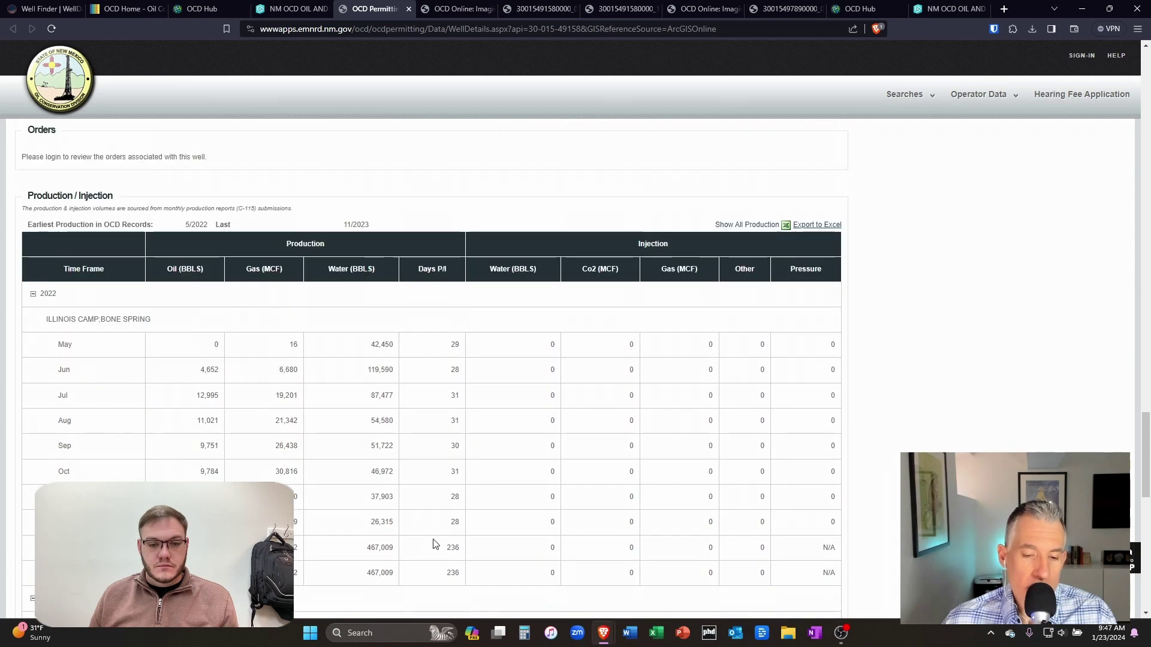
scroll(331, 534, "down", 4)
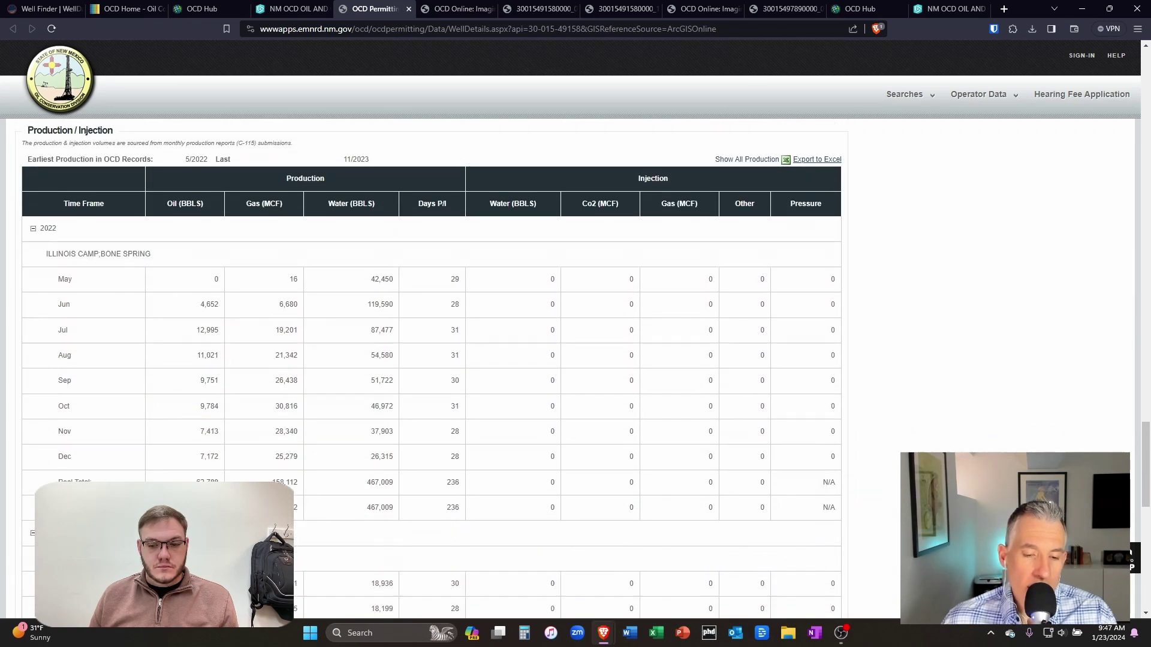
scroll(432, 369, "down", 3)
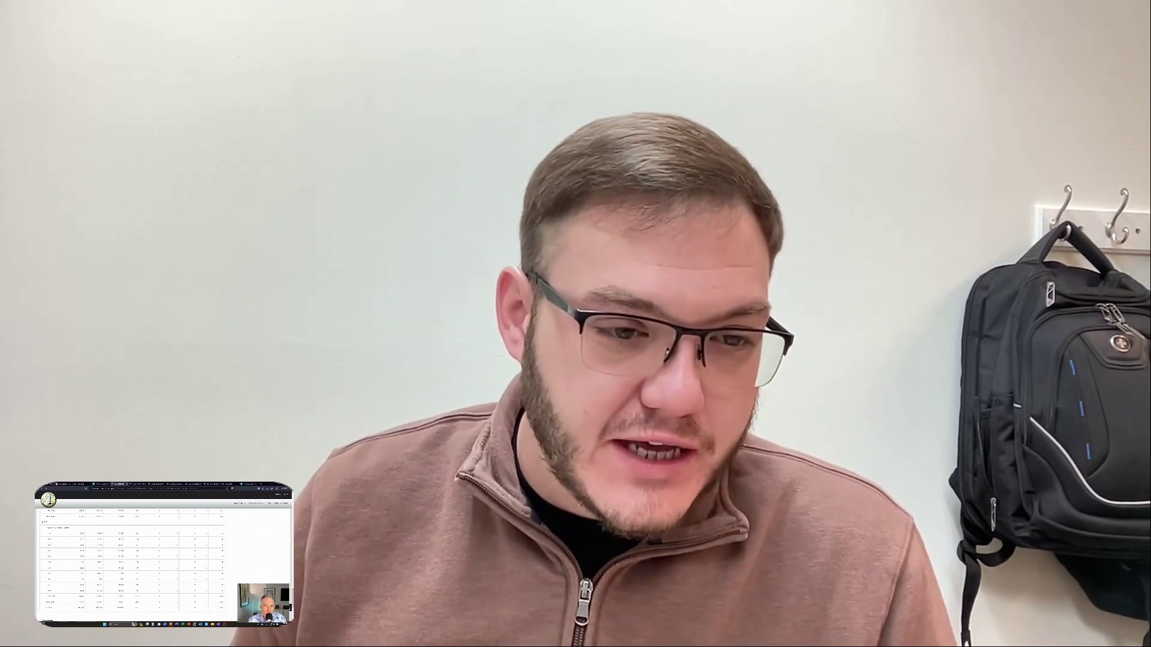
scroll(132, 563, "down", 4)
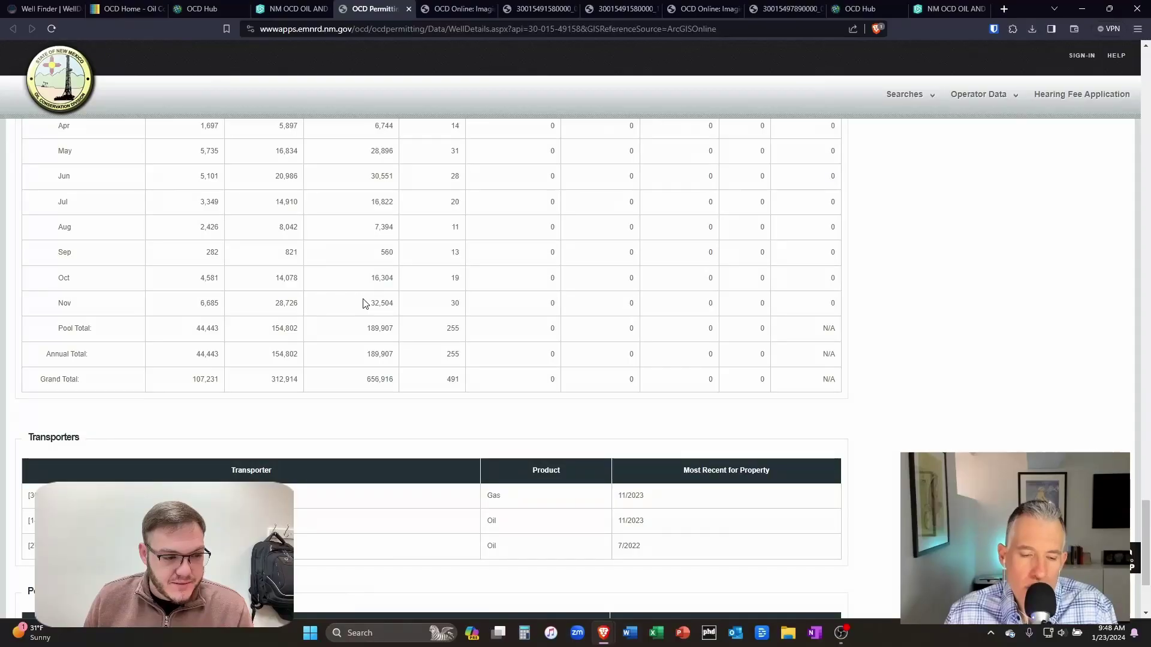
scroll(364, 303, "down", 3)
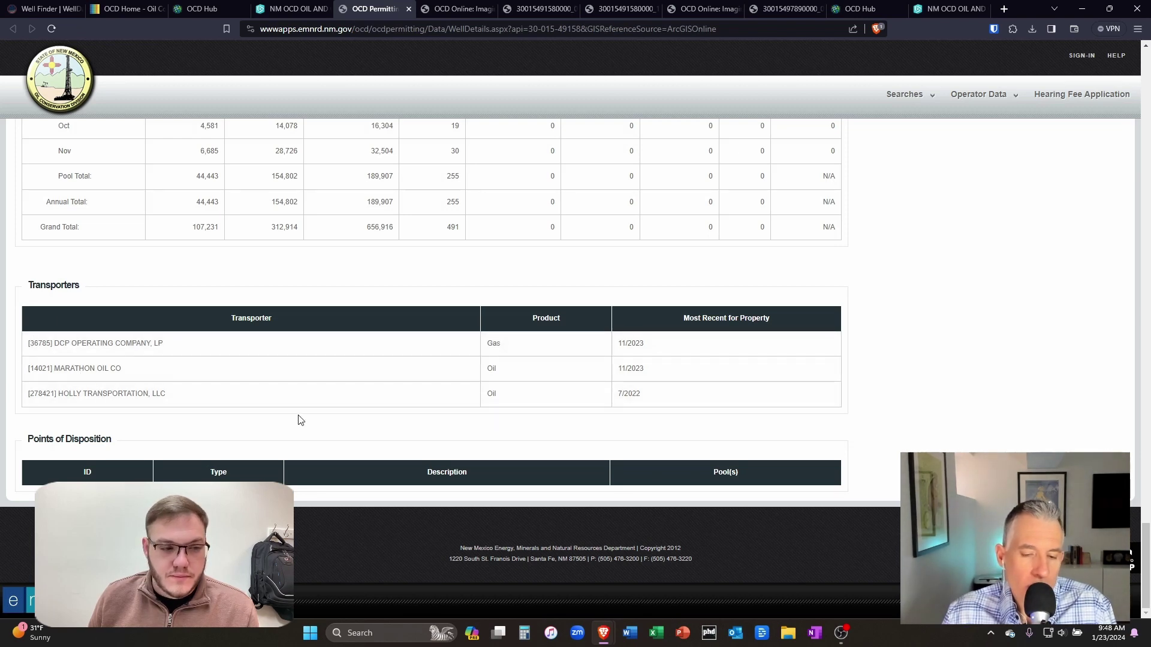
- Recheck the well's completion history, event dates, Well Completions, casing and pit records, ending at General Well Information
scroll(287, 425, "up", 15)
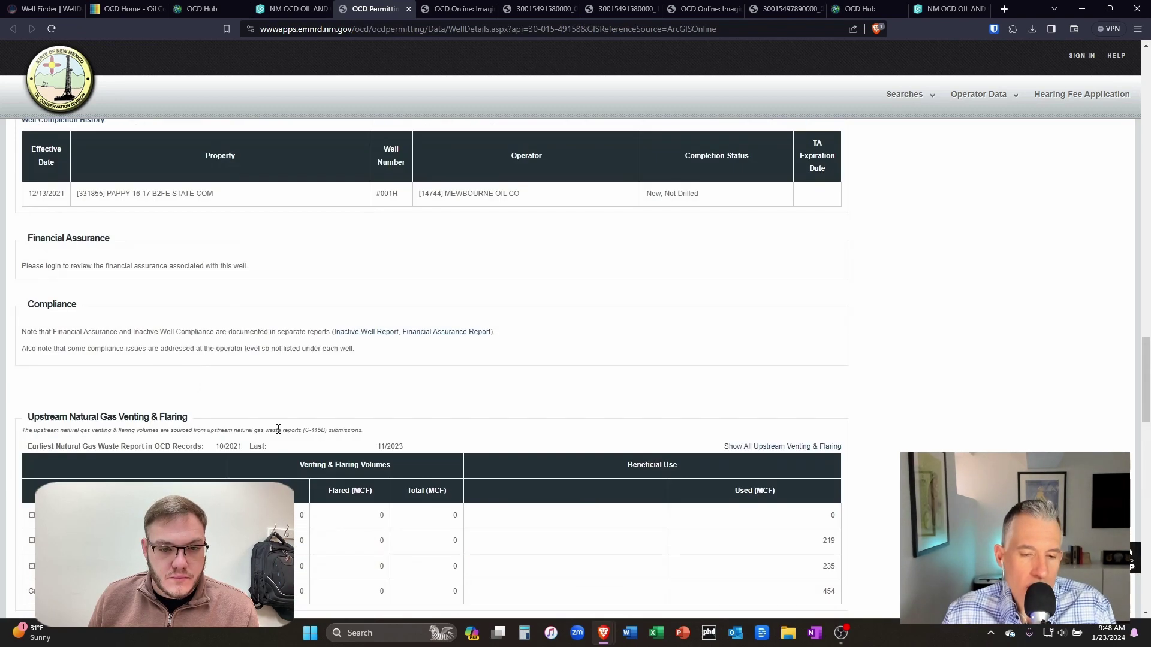
scroll(278, 428, "up", 4)
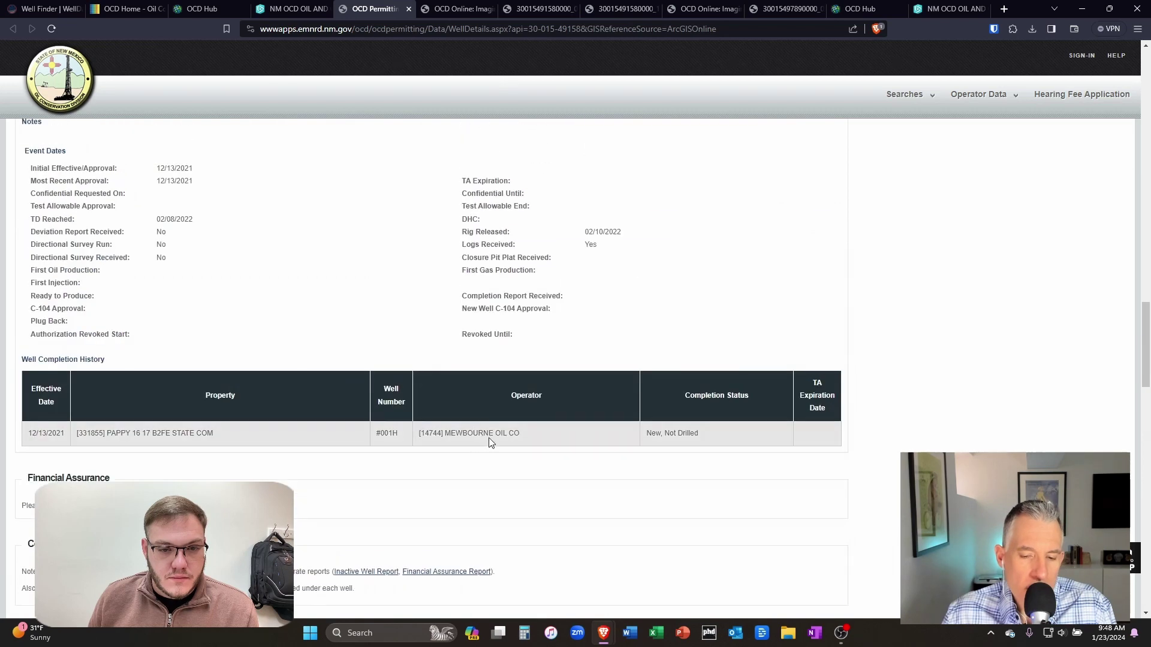
scroll(334, 480, "up", 3)
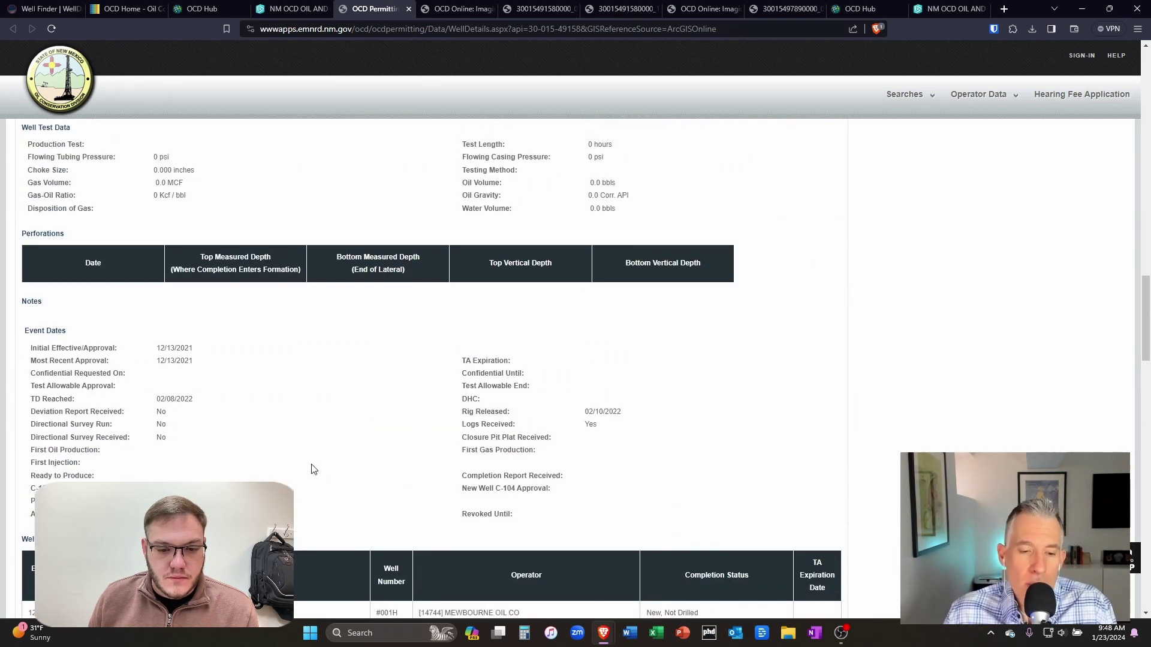
scroll(282, 469, "up", 6)
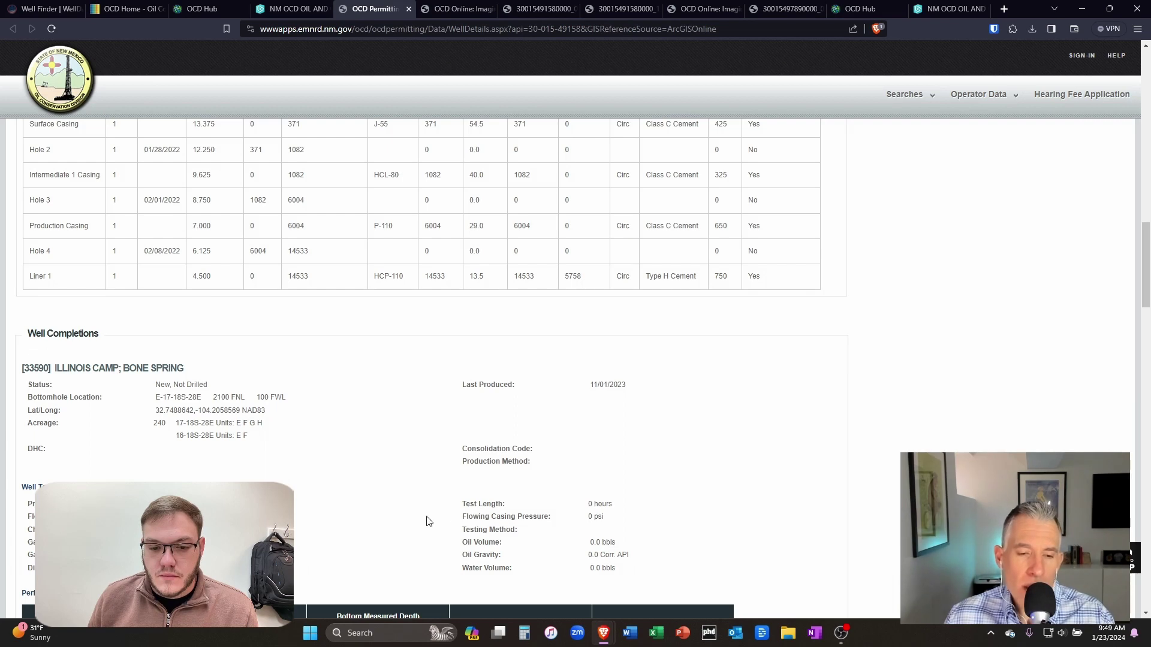
scroll(423, 515, "up", 3)
scroll(423, 516, "up", 20)
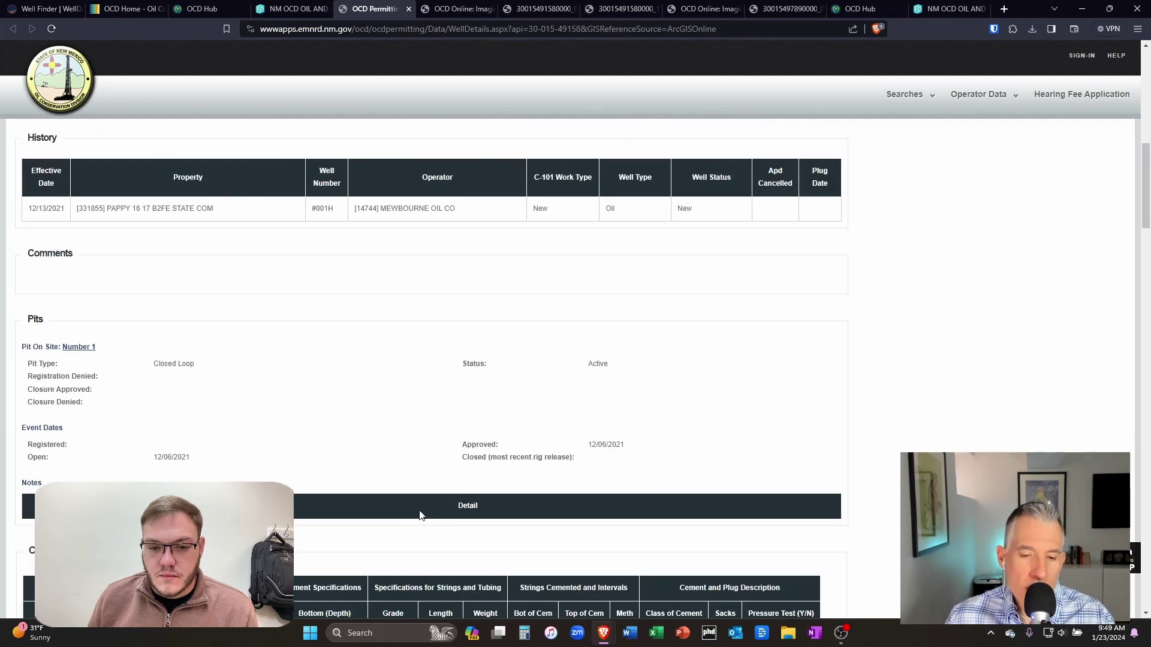
scroll(422, 514, "up", 1)
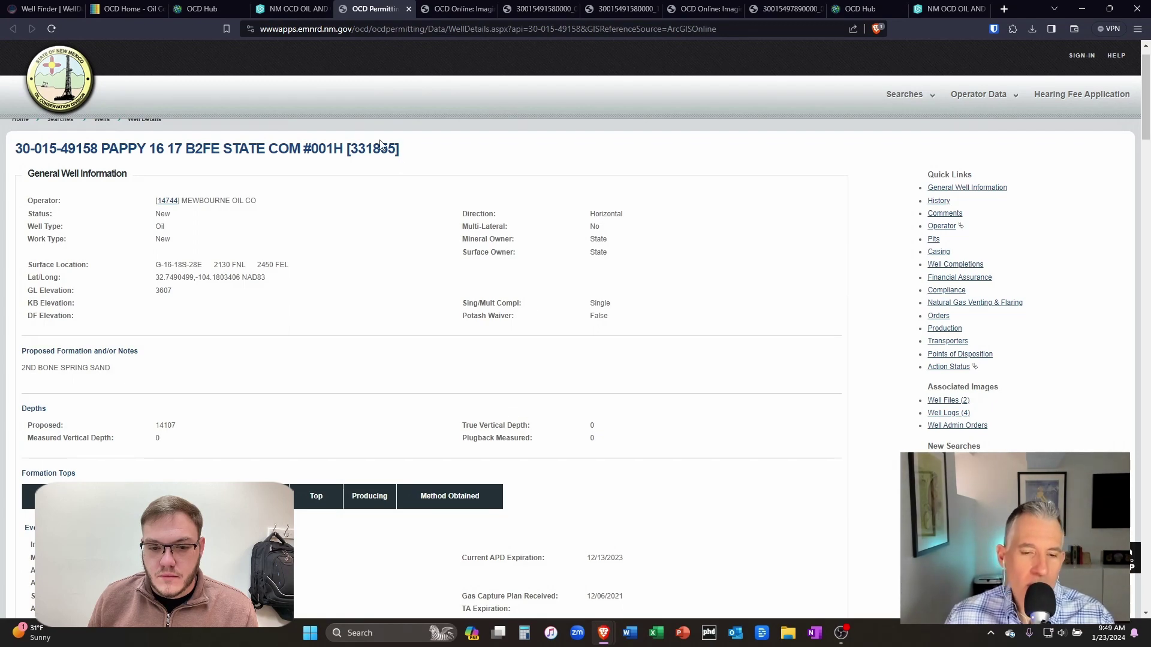
left_click(474, 8)
scroll(487, 247, "up", 3)
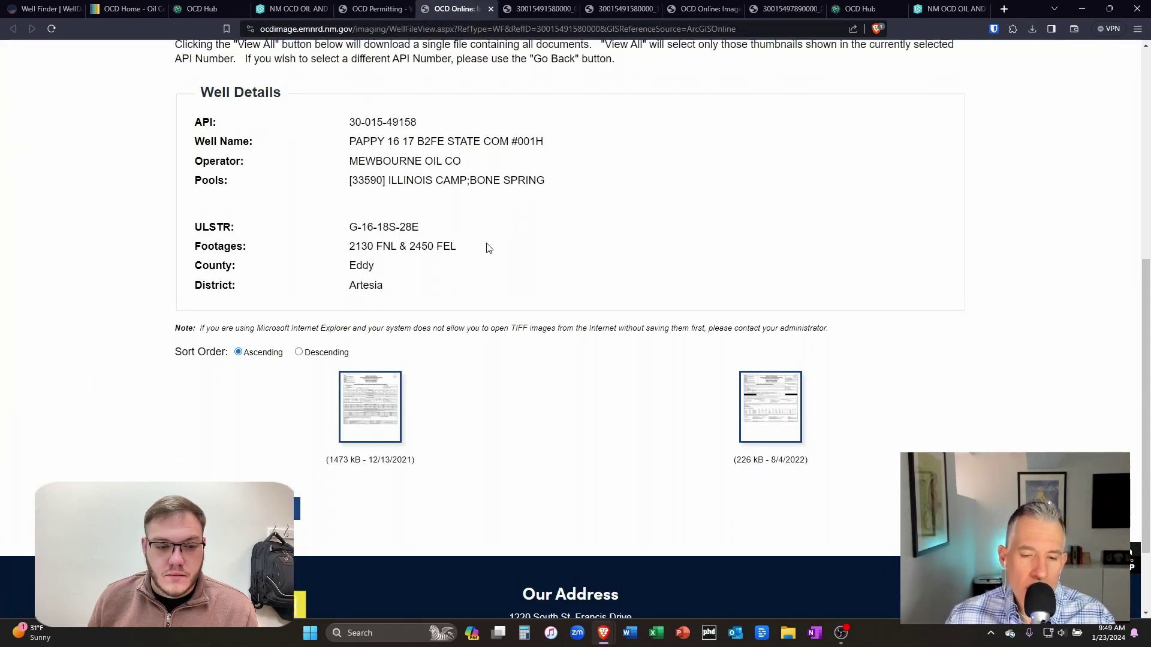
left_click(294, 8)
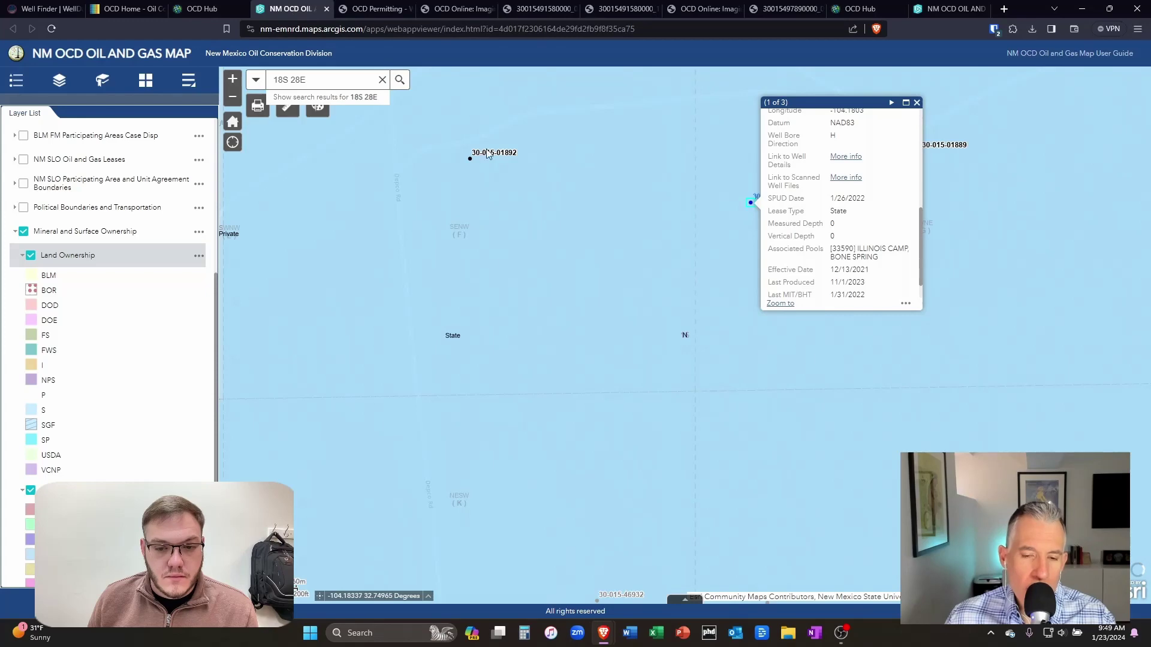
scroll(574, 293, "down", 1)
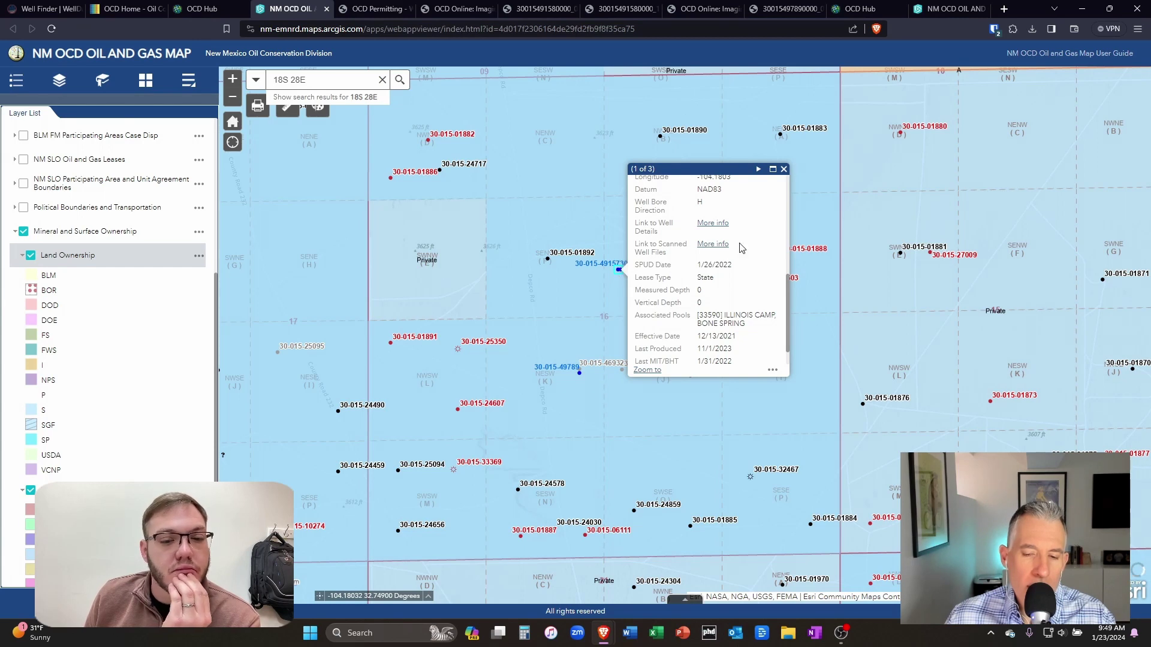
scroll(521, 273, "down", 1)
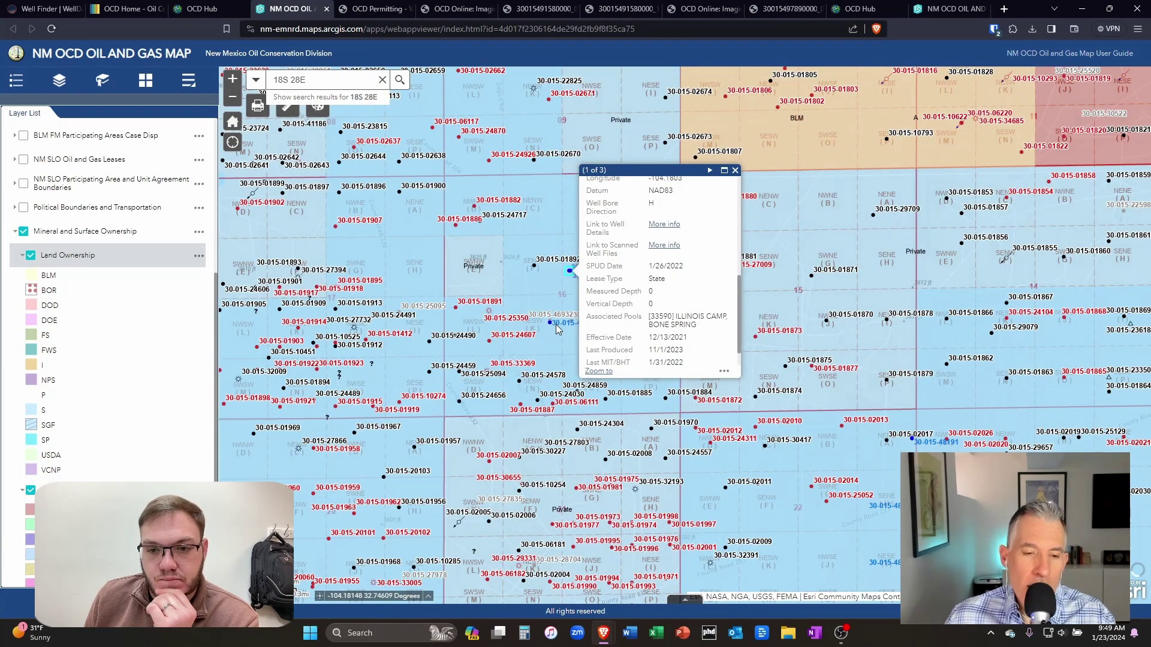
- Switch to WellDatabase and identify the well at the western end of the lateral crossing sections 16 and 17 of 18S 28E
left_click(36, 9)
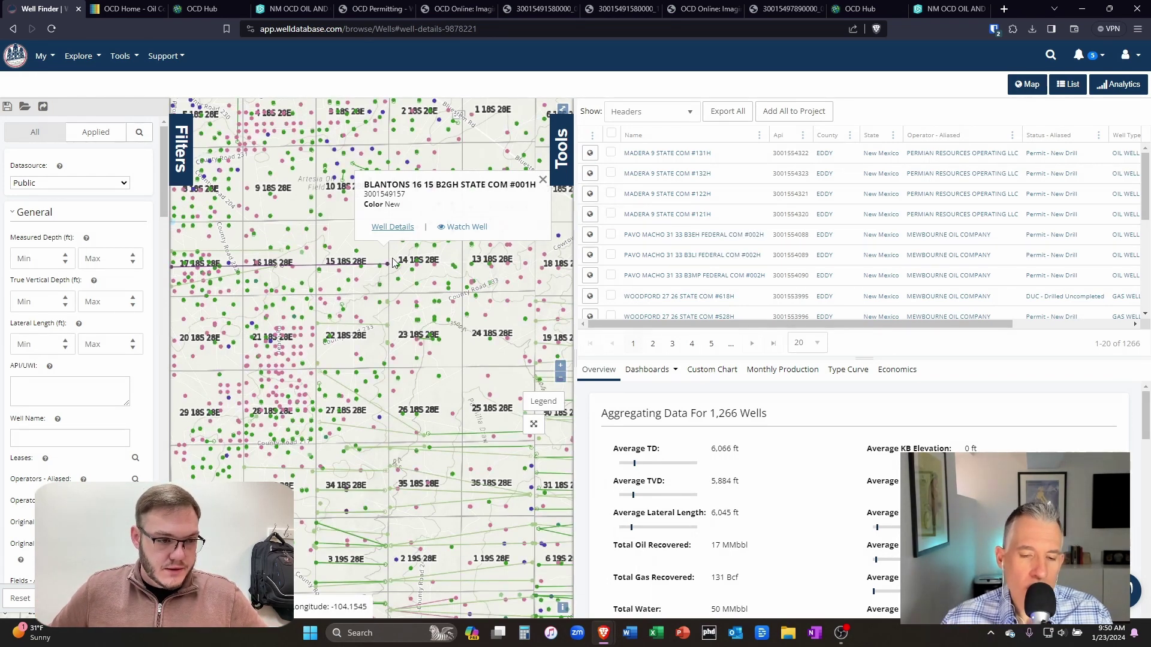
left_click_drag(287, 259, 369, 252)
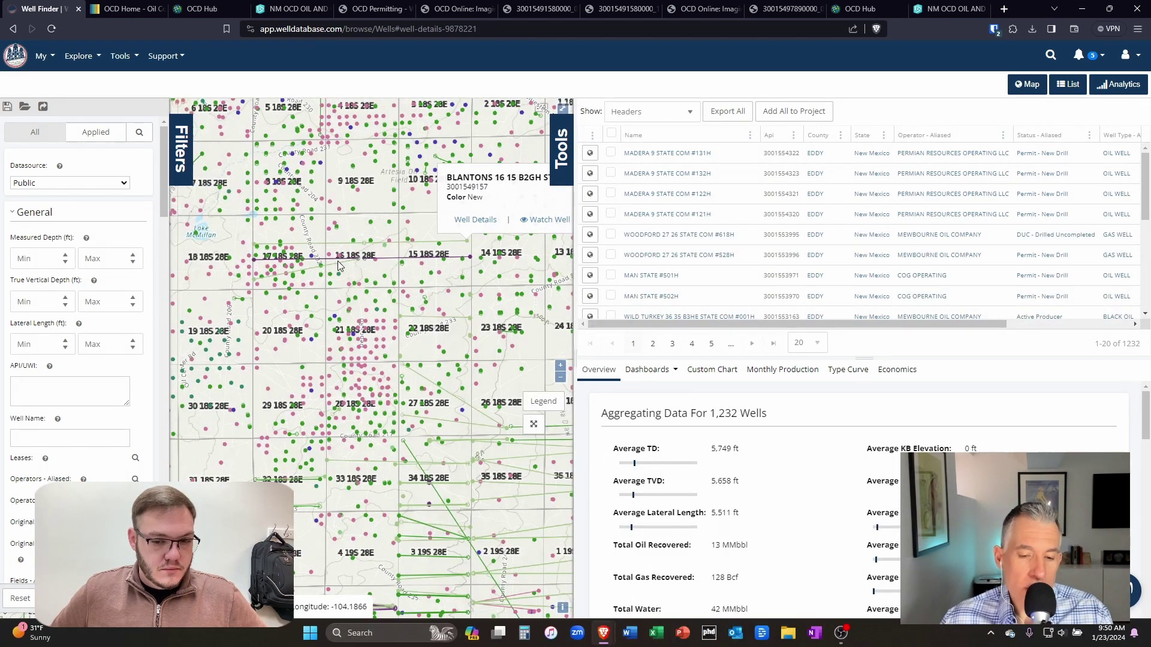
scroll(336, 270, "up", 1)
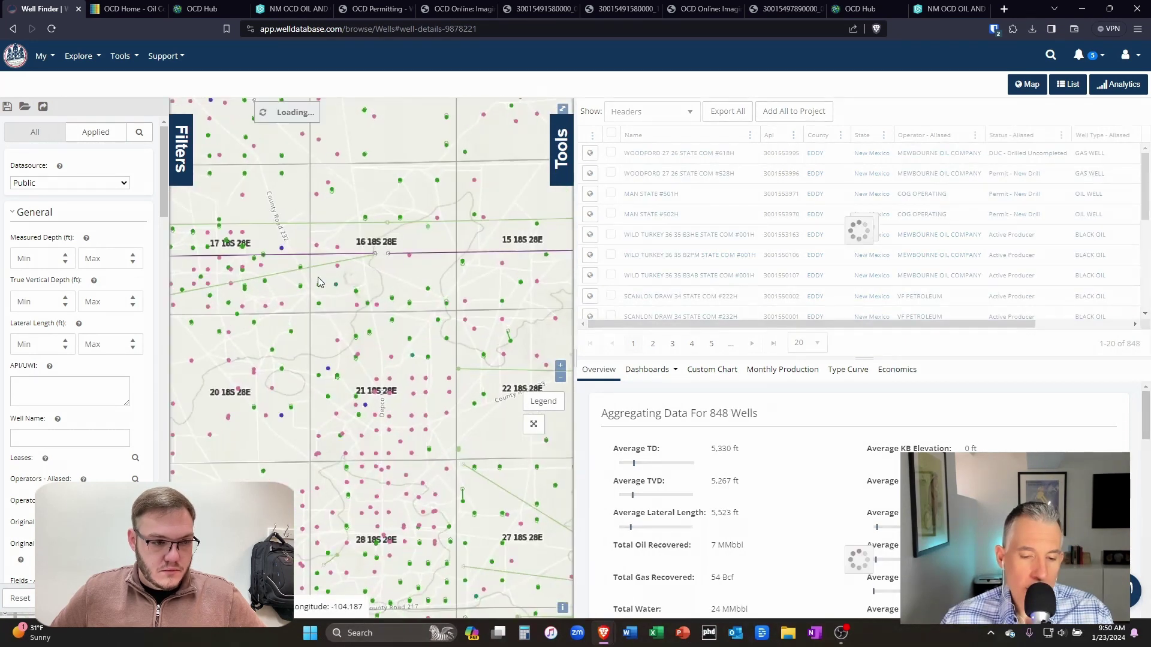
left_click_drag(283, 264, 364, 263)
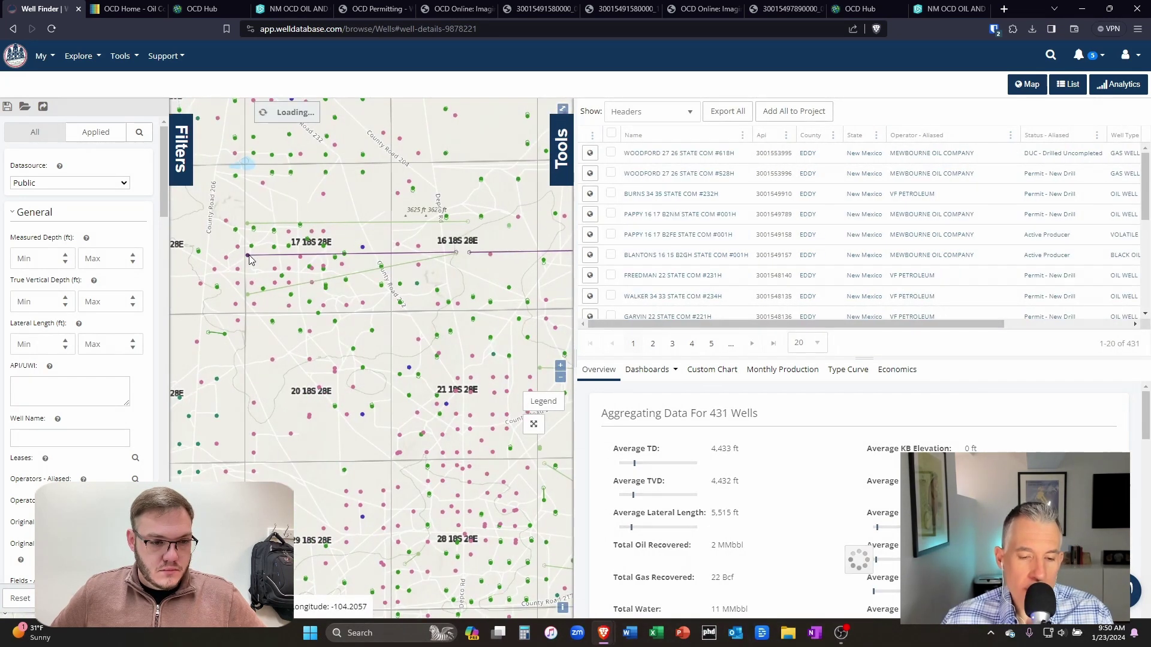
left_click(248, 256)
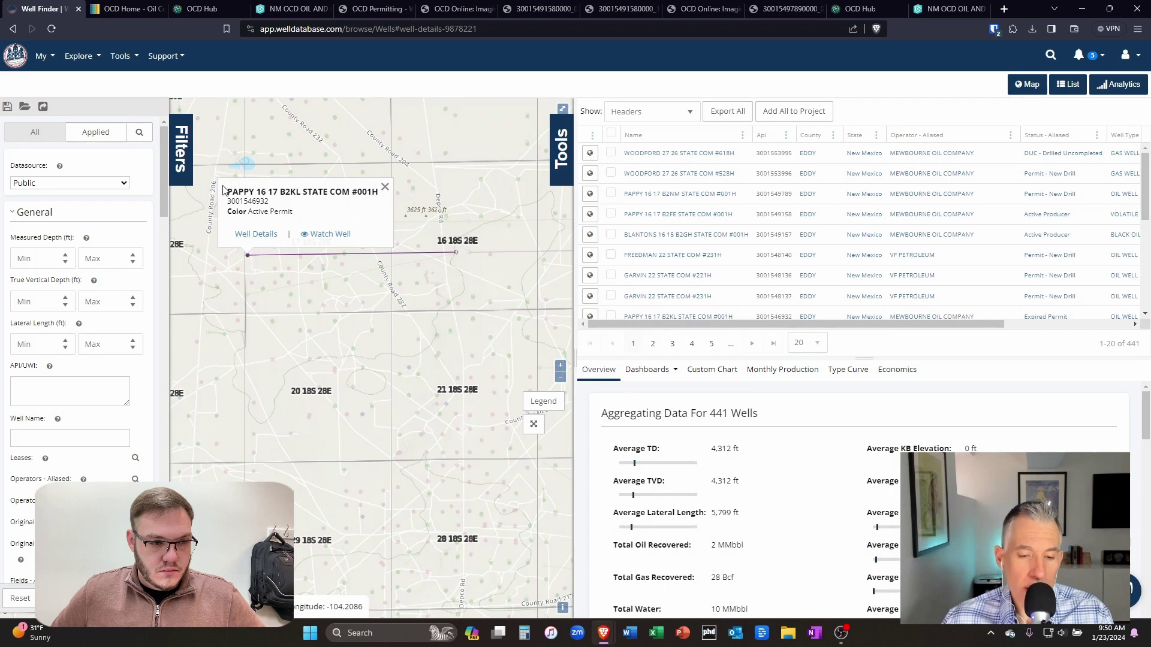
left_click(385, 190)
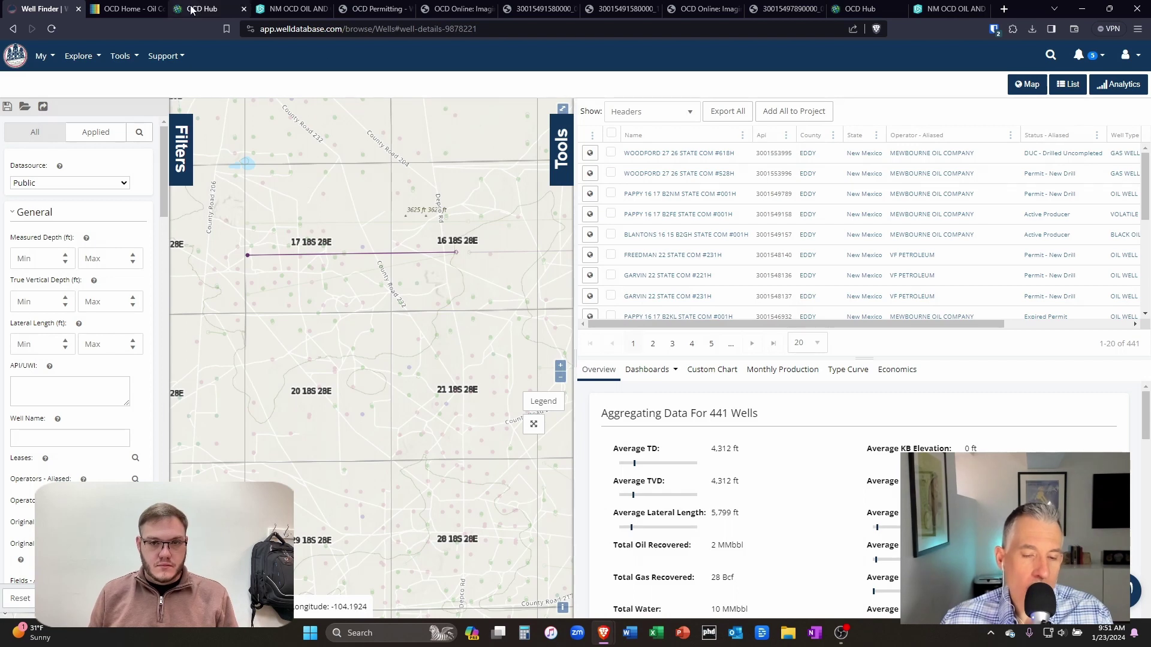
left_click(292, 10)
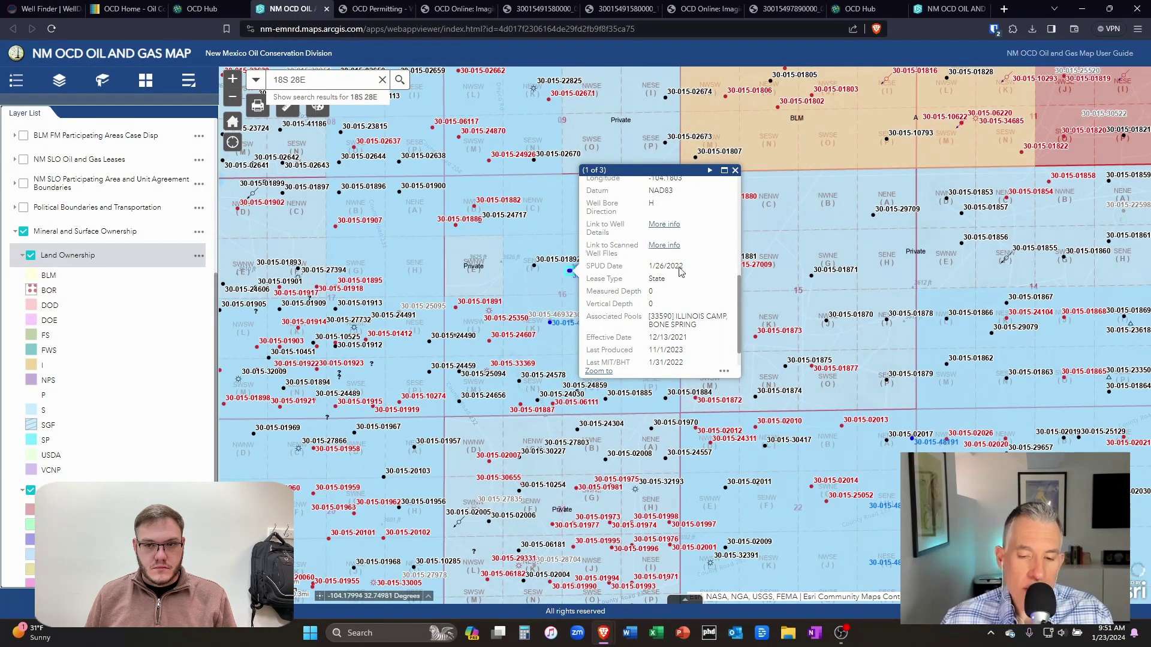
scroll(681, 273, "up", 5)
left_click_drag(694, 213, 648, 212)
right_click(658, 213)
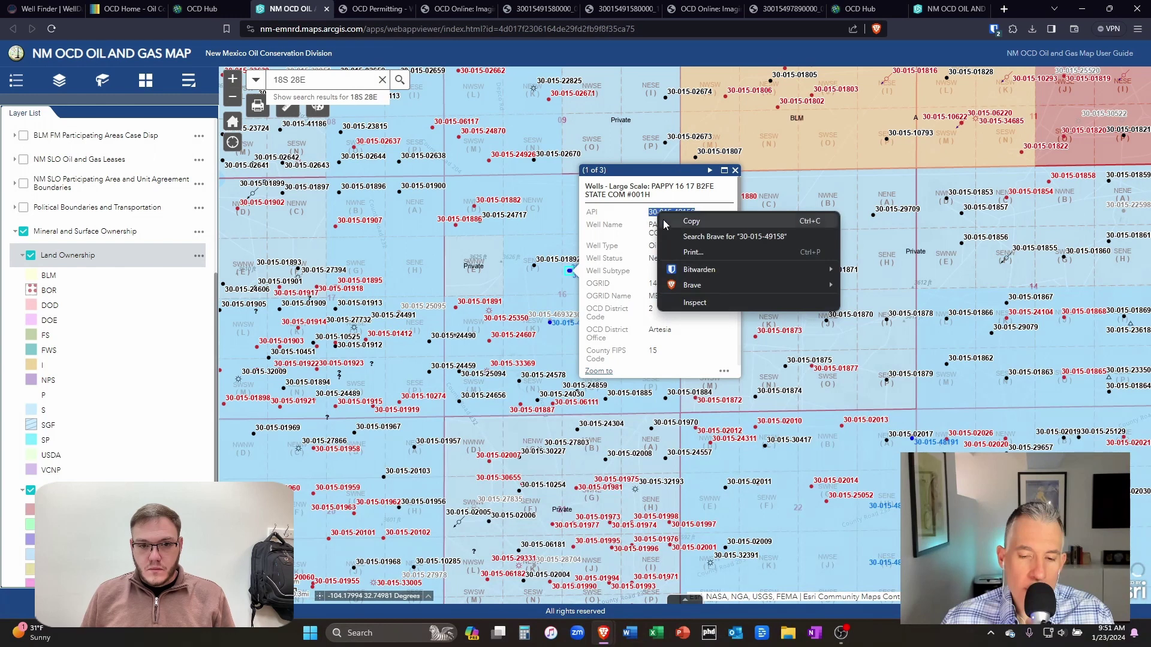
left_click(677, 224)
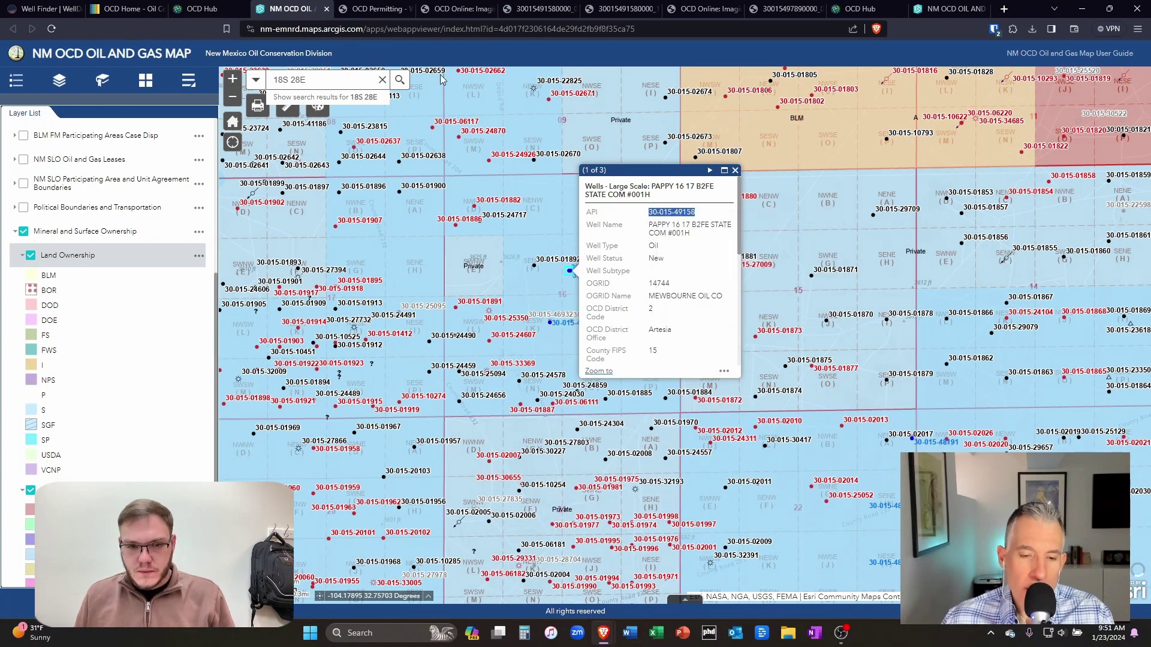
left_click(45, 9)
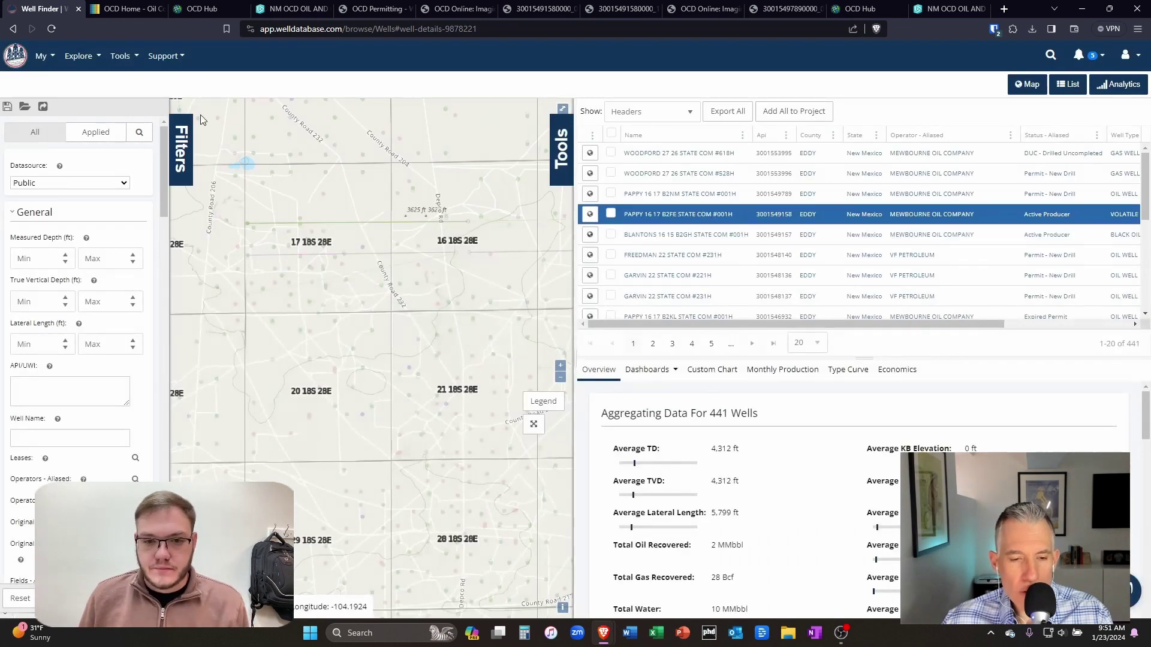
left_click(78, 56)
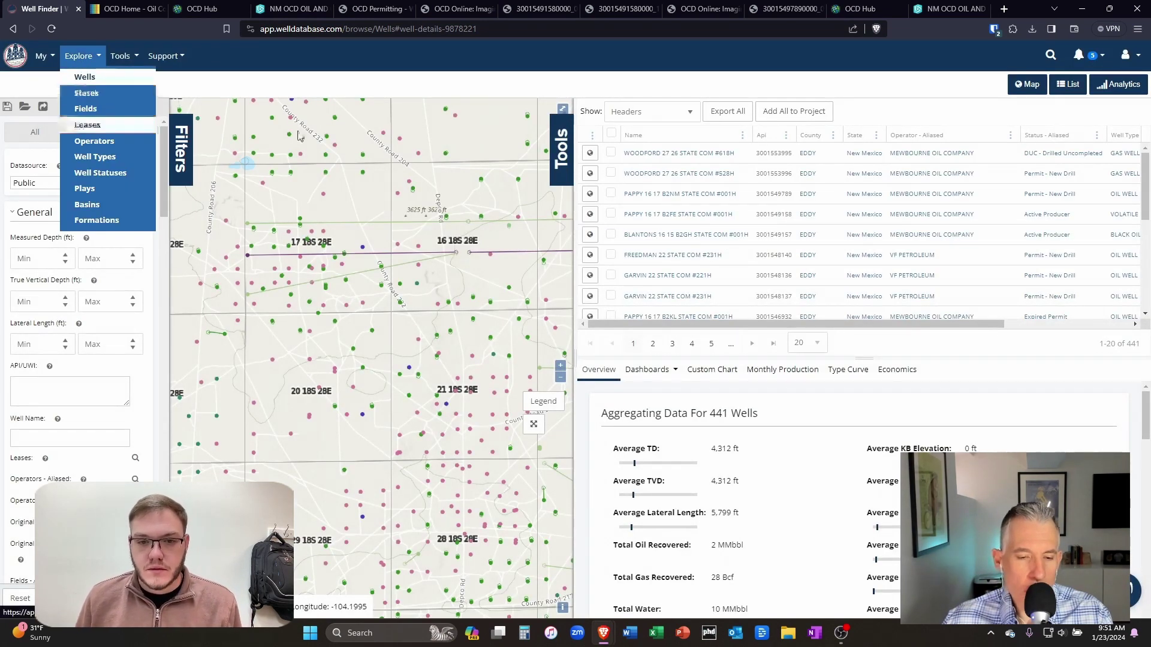
left_click(51, 391)
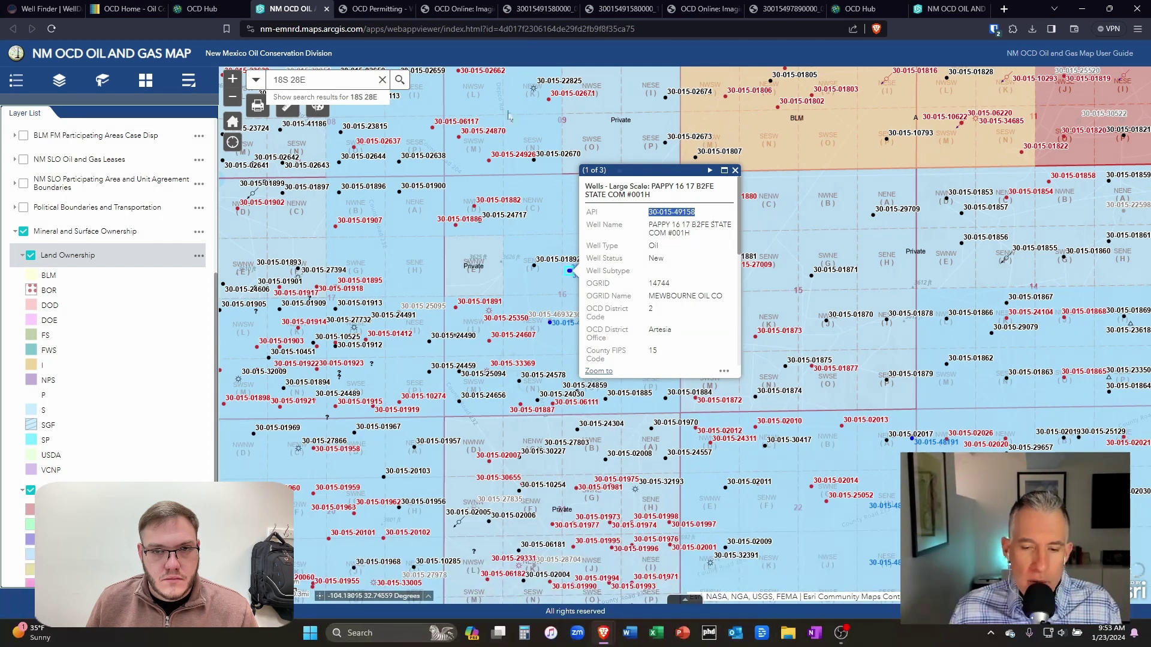
left_click(58, 9)
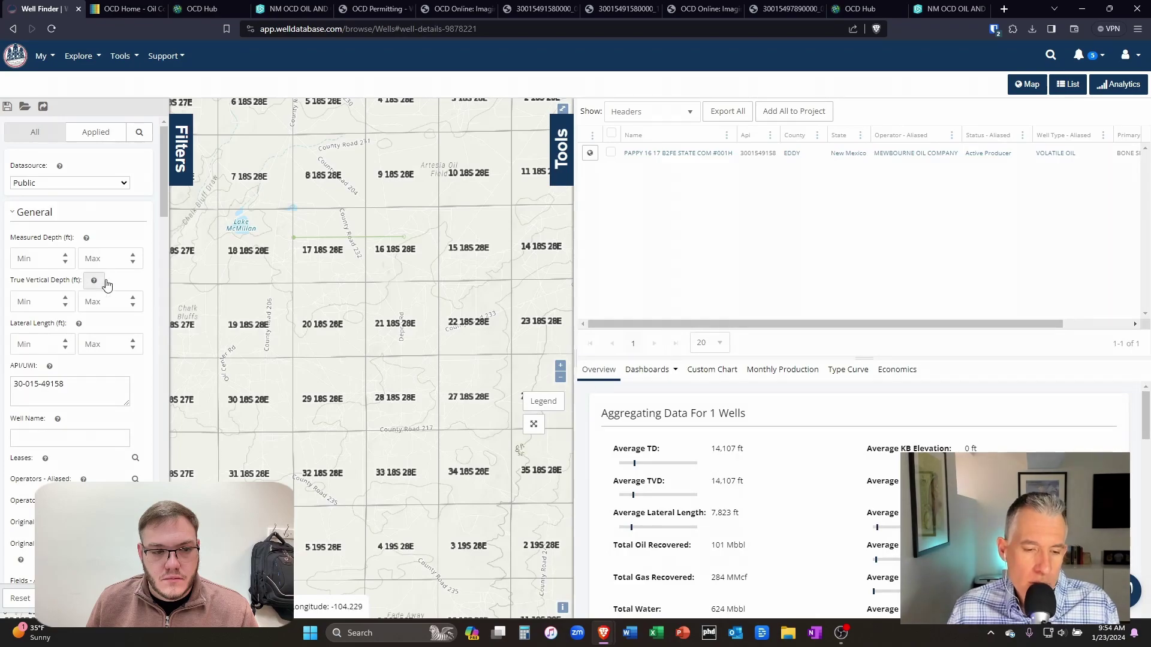
left_click_drag(71, 385, 3, 381)
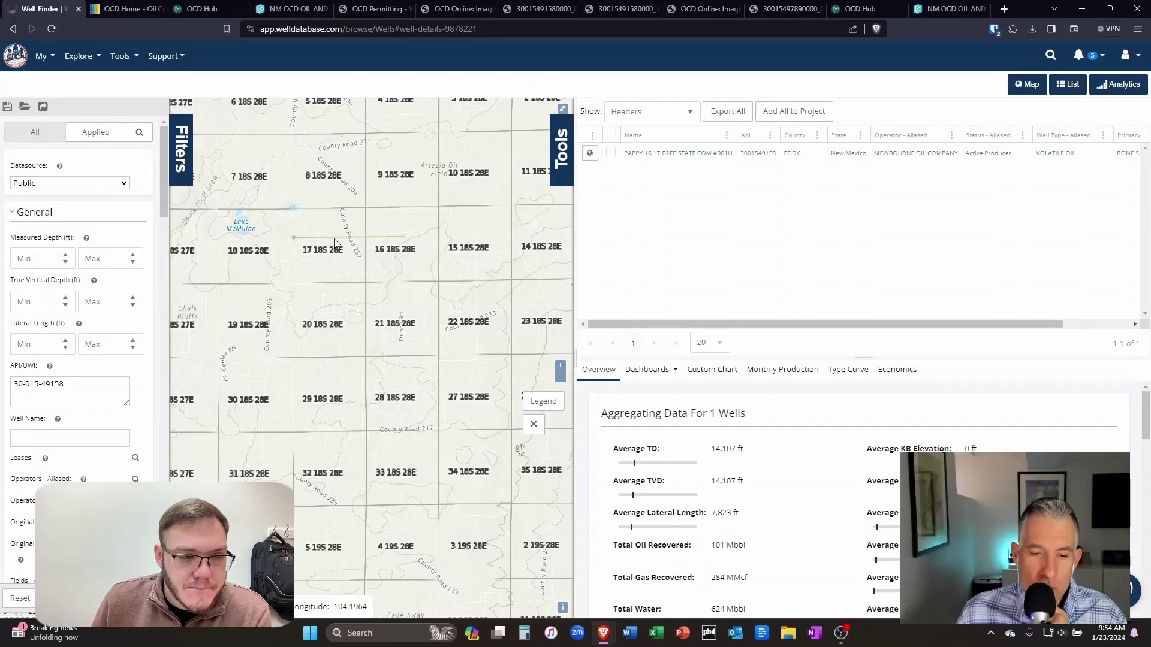
- Open the full well details of PAPPY 16 17 B2FE STATE COM #001H from its bottomhole point on the WellDatabase map
scroll(334, 243, "up", 2)
scroll(334, 242, "up", 1)
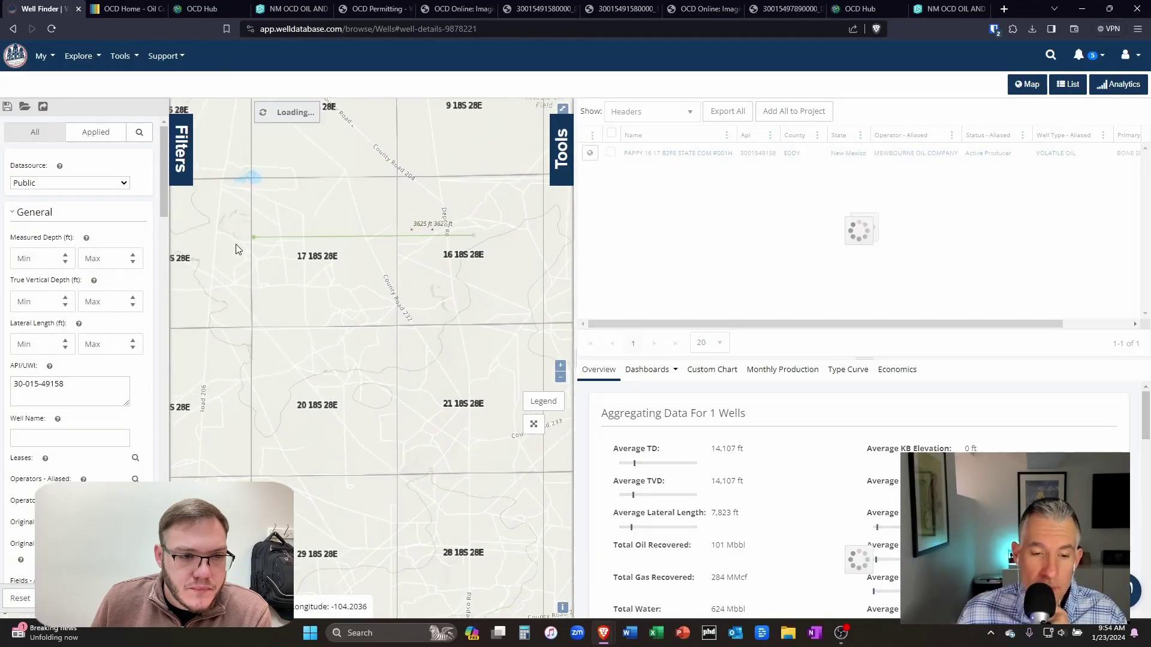
left_click(253, 238)
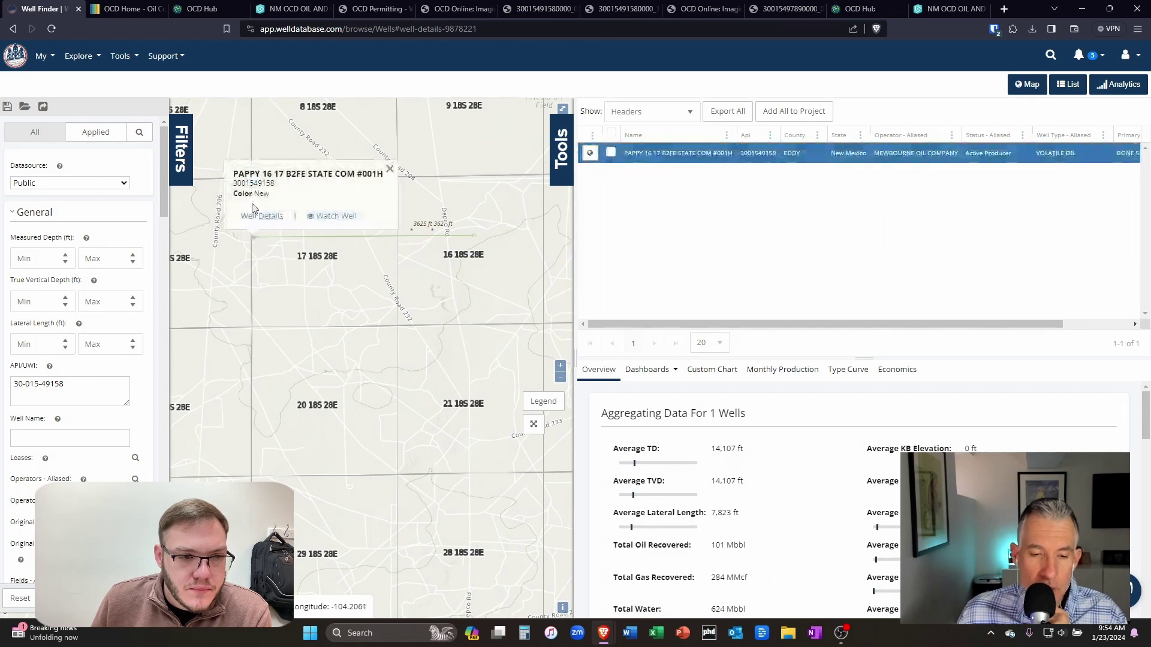
left_click(261, 217)
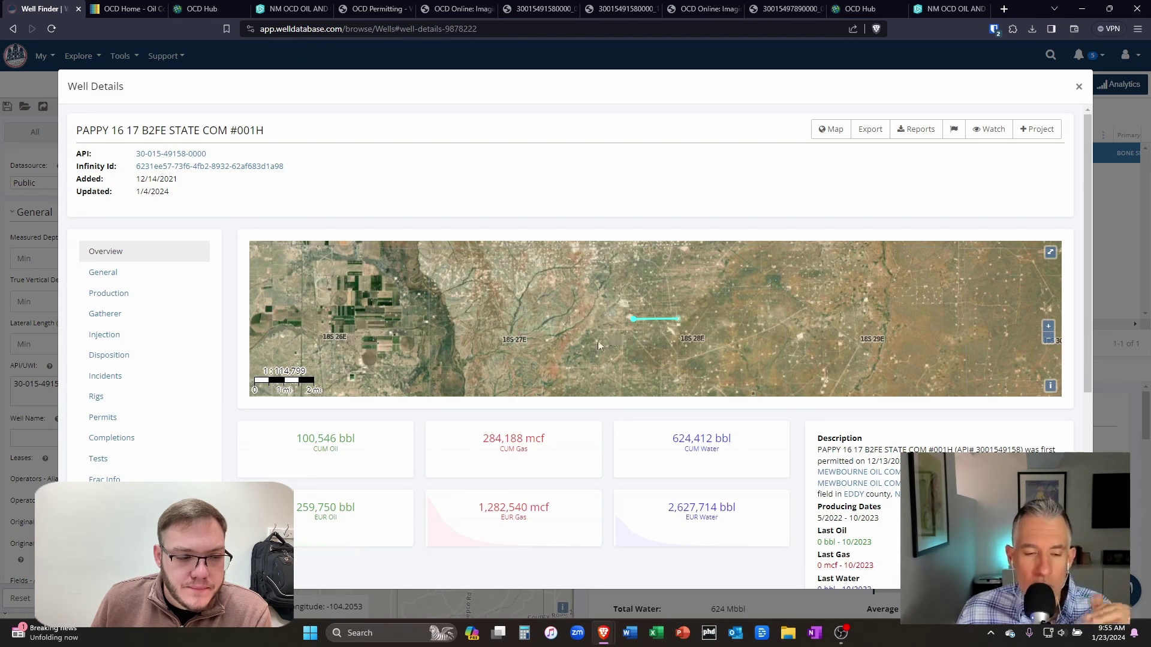
- Review the monthly production plot of PAPPY 16 17 B2FE STATE COM #001H, return to its overview, and close the well details
left_click(110, 294)
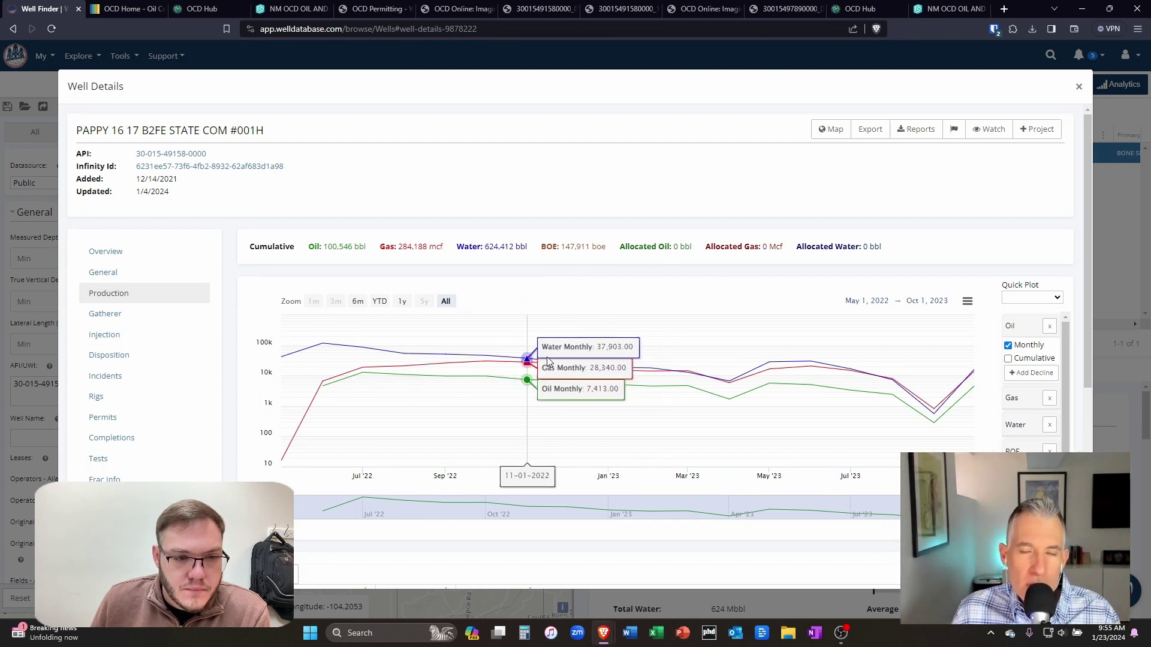
left_click(107, 254)
left_click(108, 299)
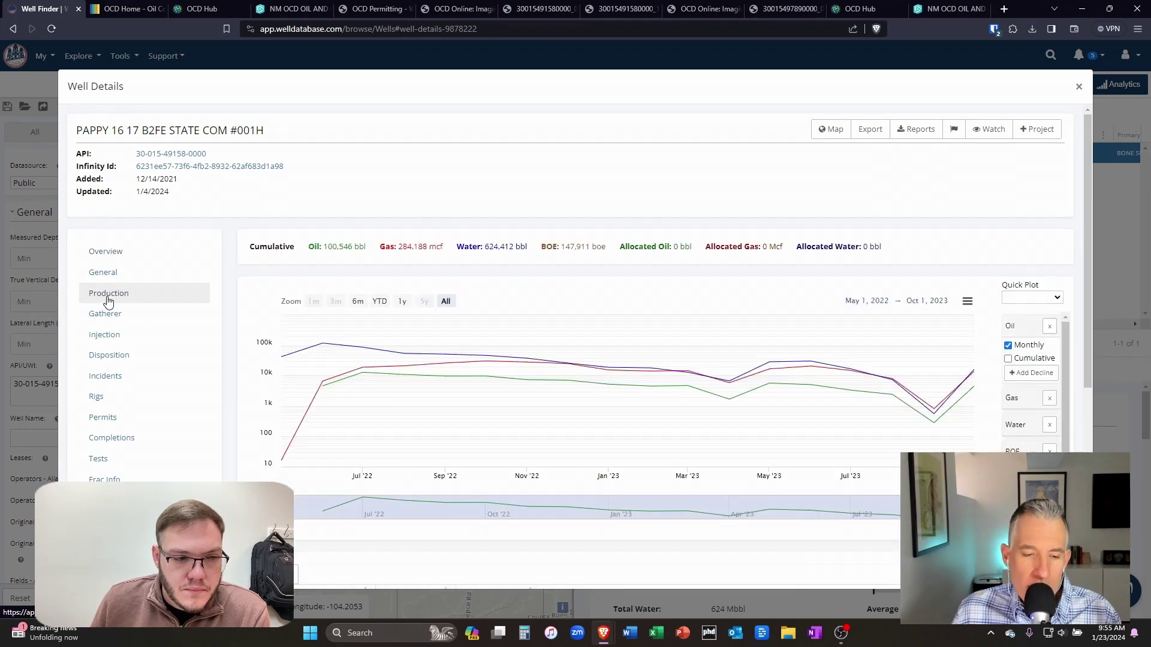
left_click(112, 252)
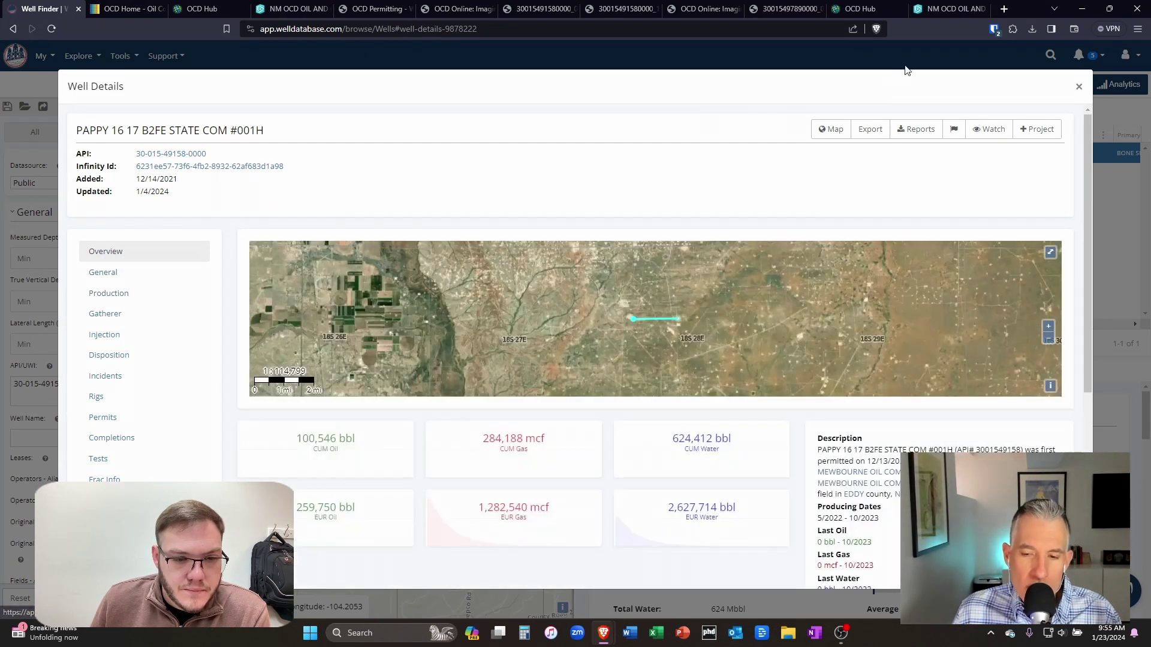
left_click(1077, 87)
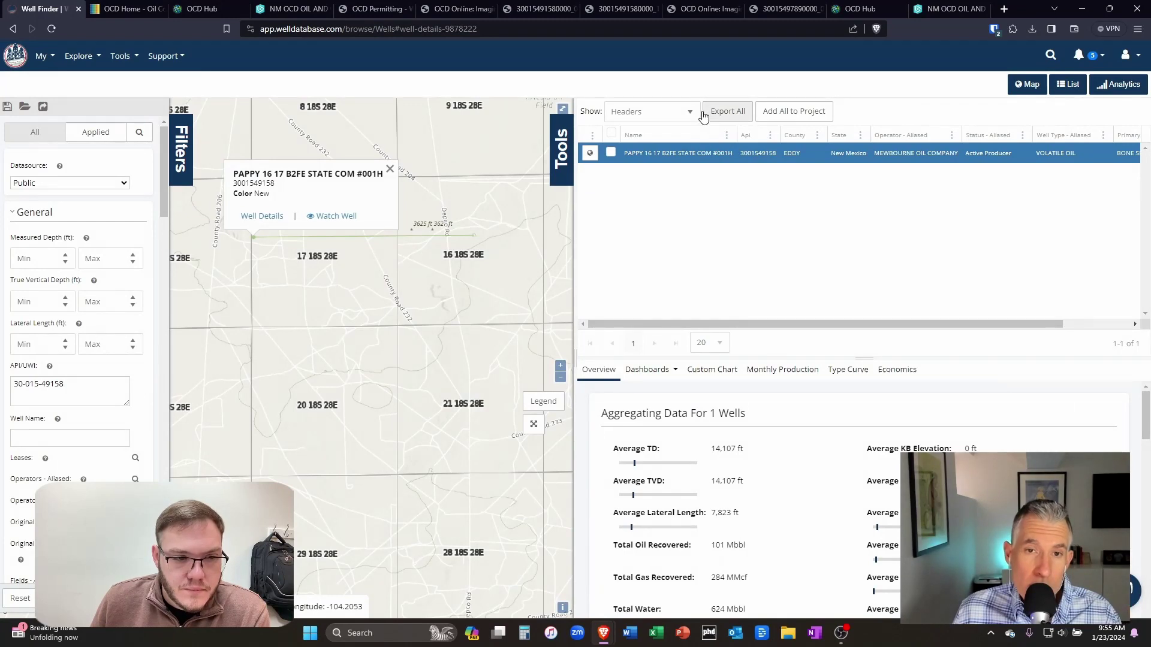
- Reset the well filters and identify the well at the eastern end of the lateral crossing sections 16 and 15 of 18S 28E
left_click(17, 599)
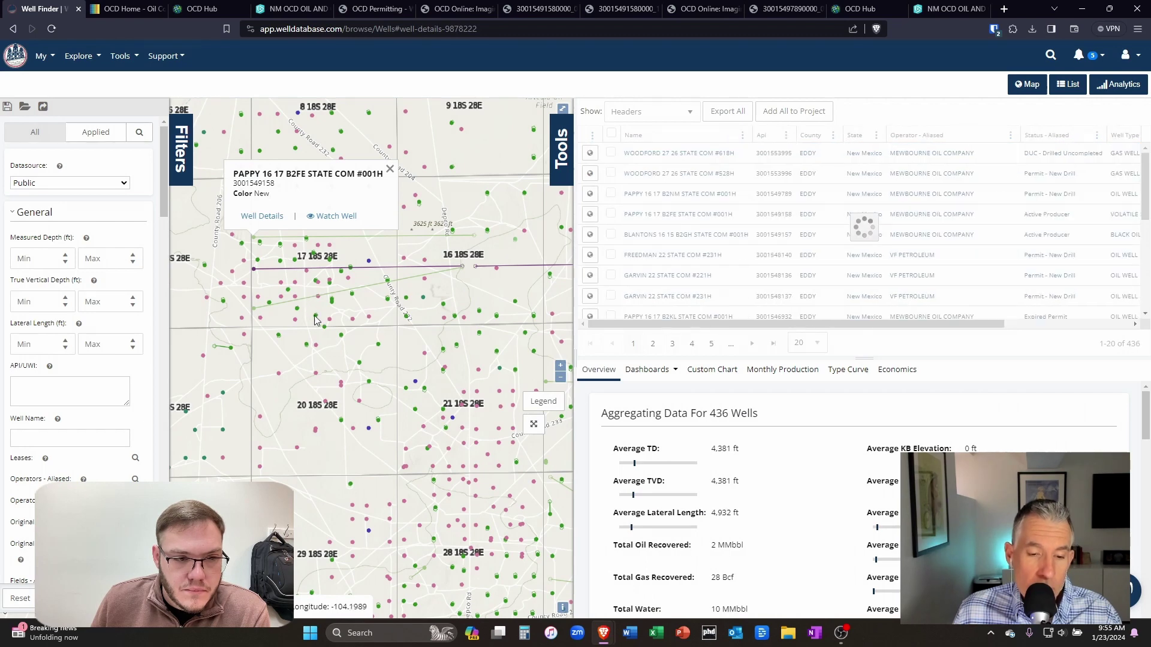
left_click_drag(317, 323, 360, 347)
left_click_drag(480, 271, 443, 264)
scroll(423, 253, "up", 1)
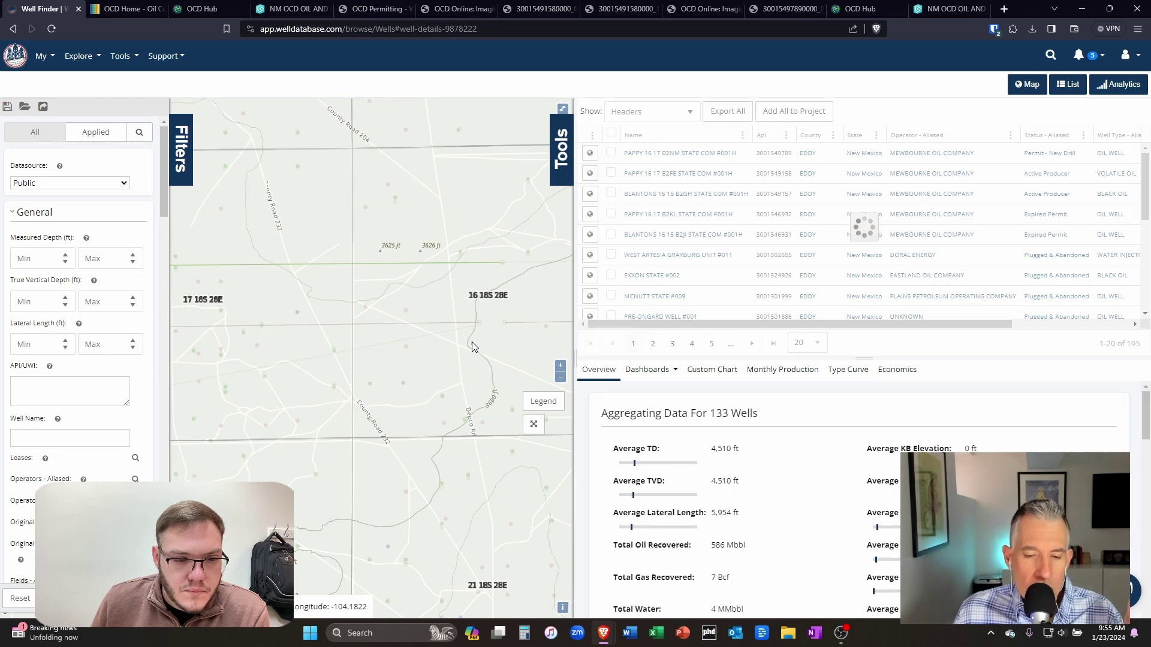
left_click_drag(473, 346, 287, 344)
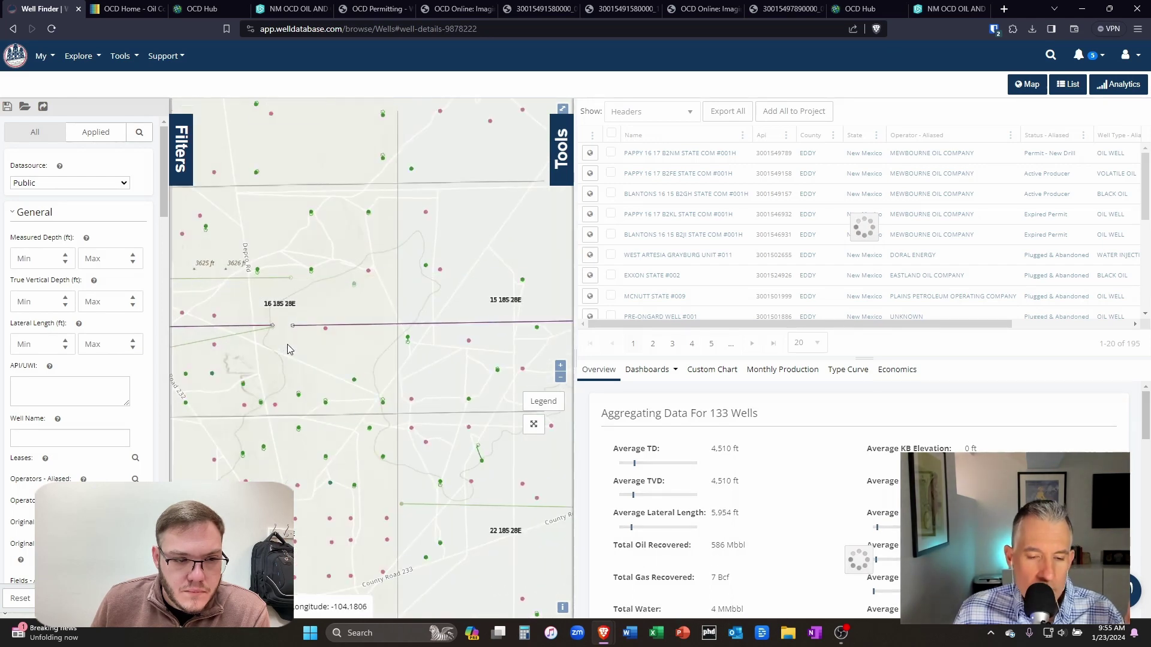
scroll(286, 344, "down", 1)
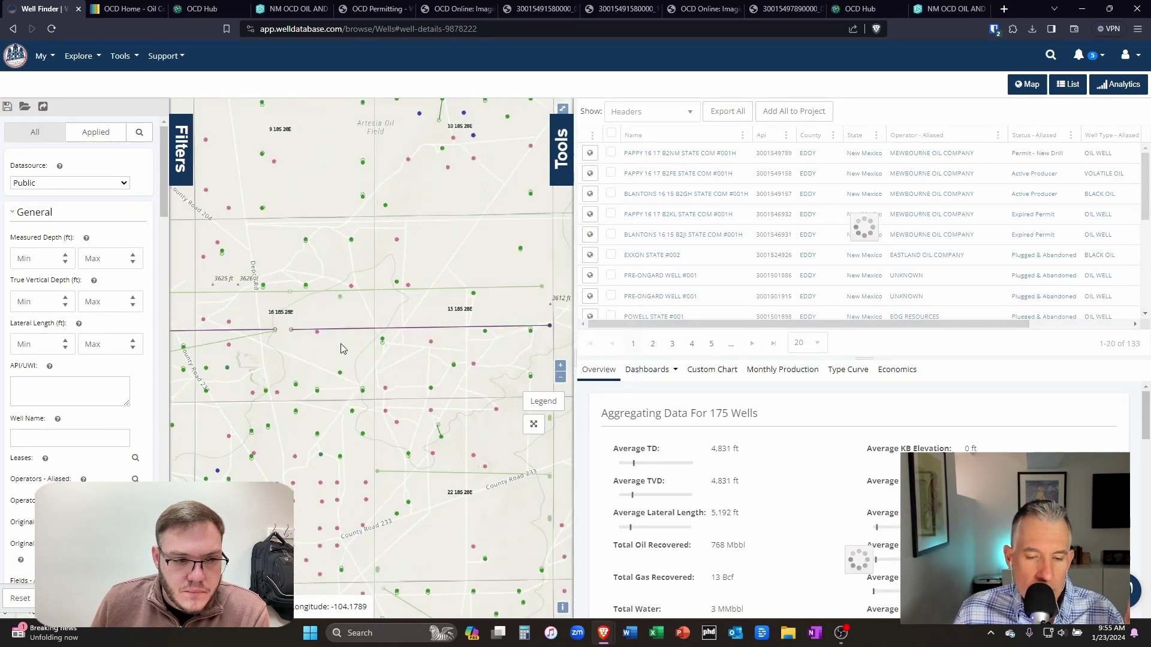
left_click(550, 327)
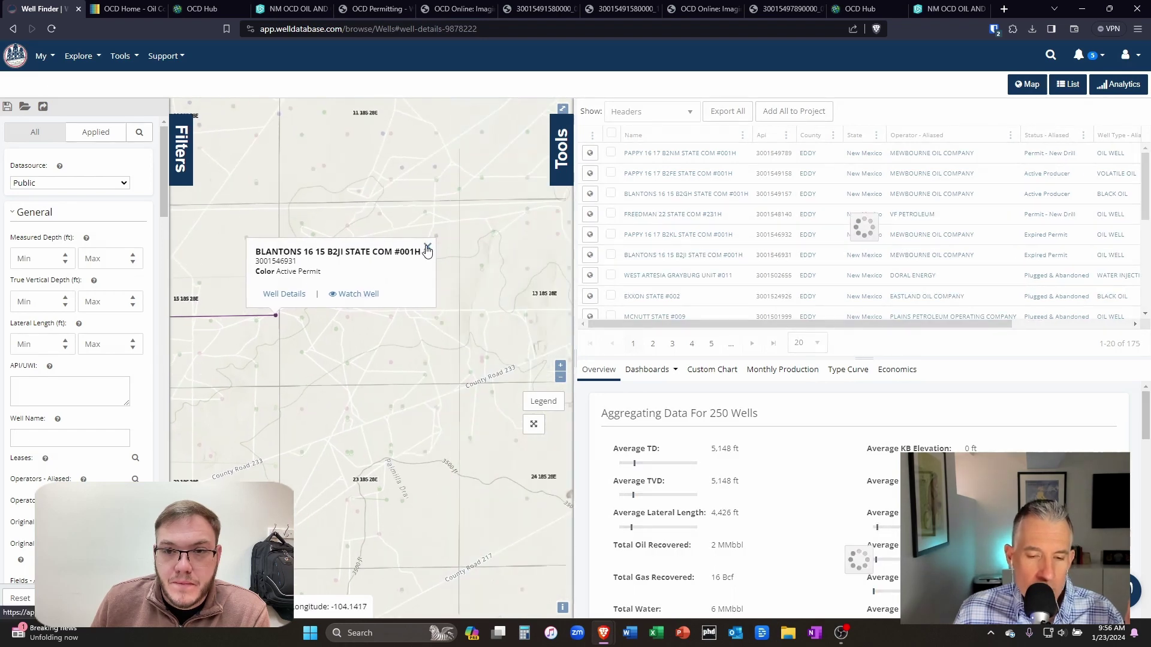
scroll(286, 306, "down", 1)
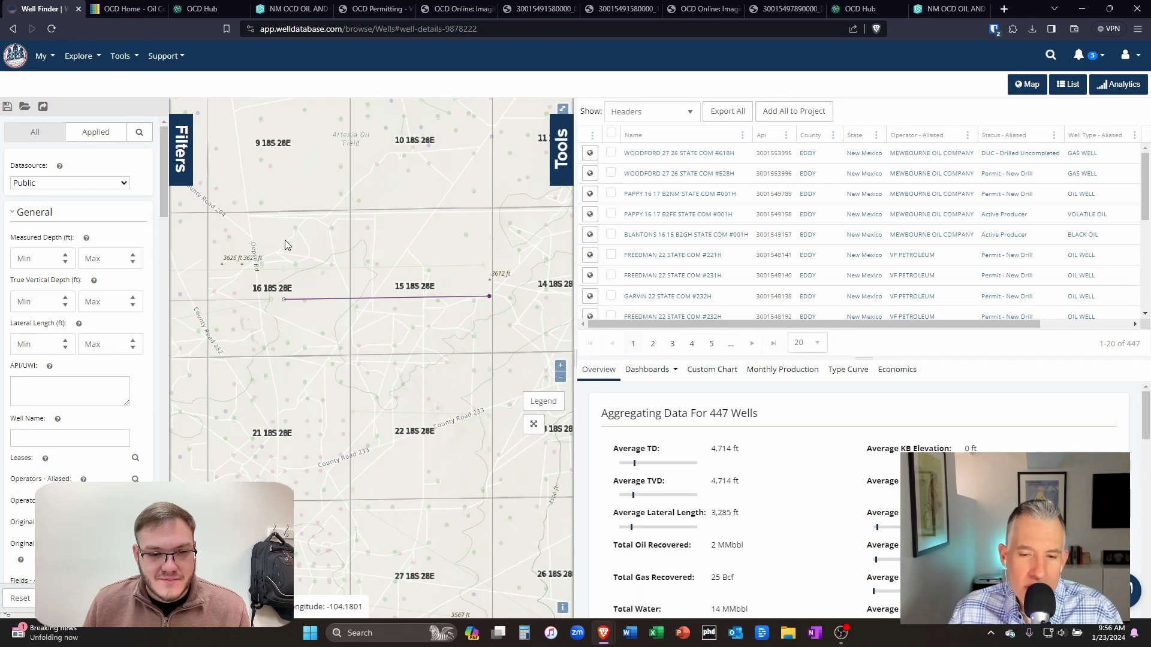
- Switch to the NM OCD Oil and Gas Map, dismiss the well details, and examine the wells and land ownership around section 16
left_click(292, 9)
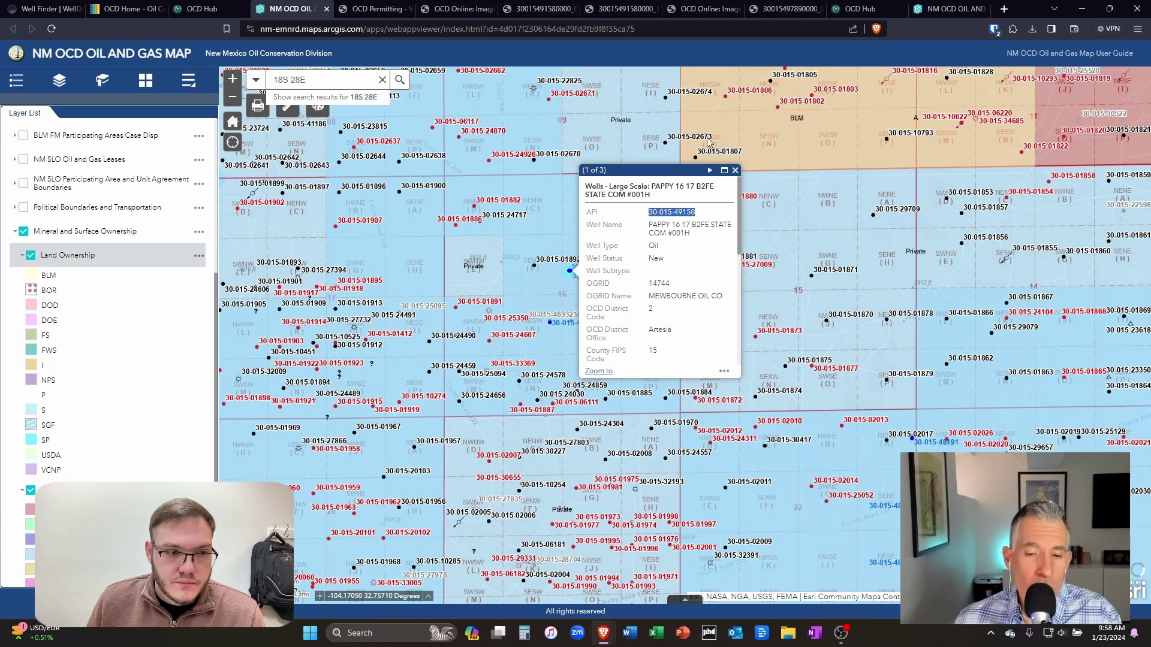
left_click(736, 171)
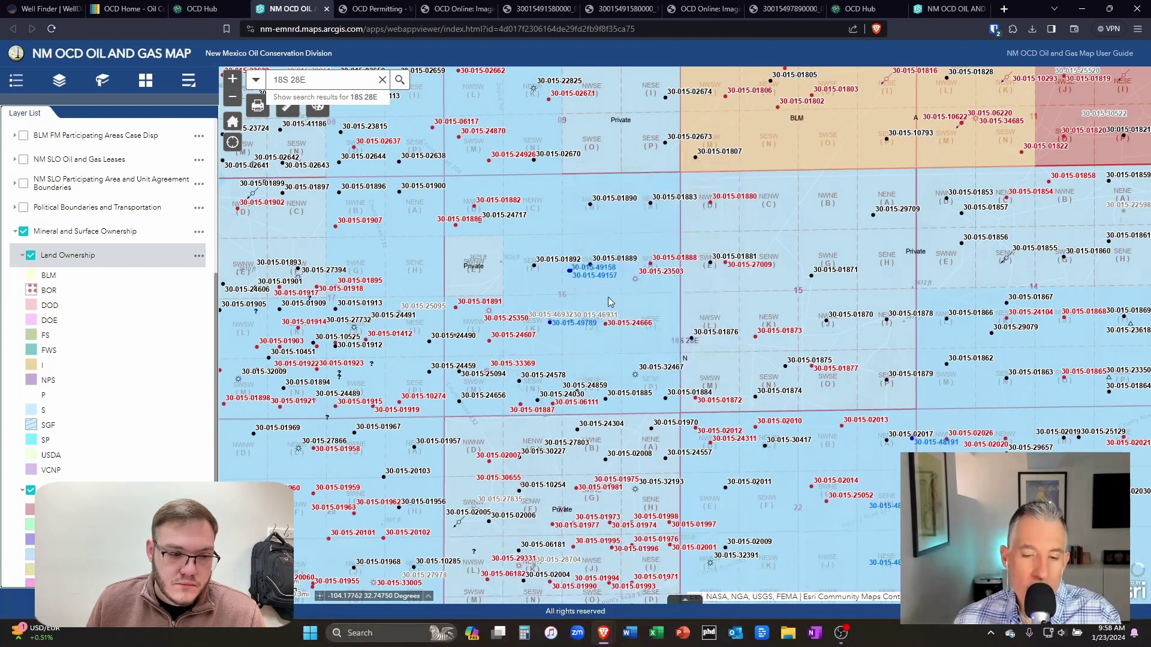
scroll(572, 285, "up", 1)
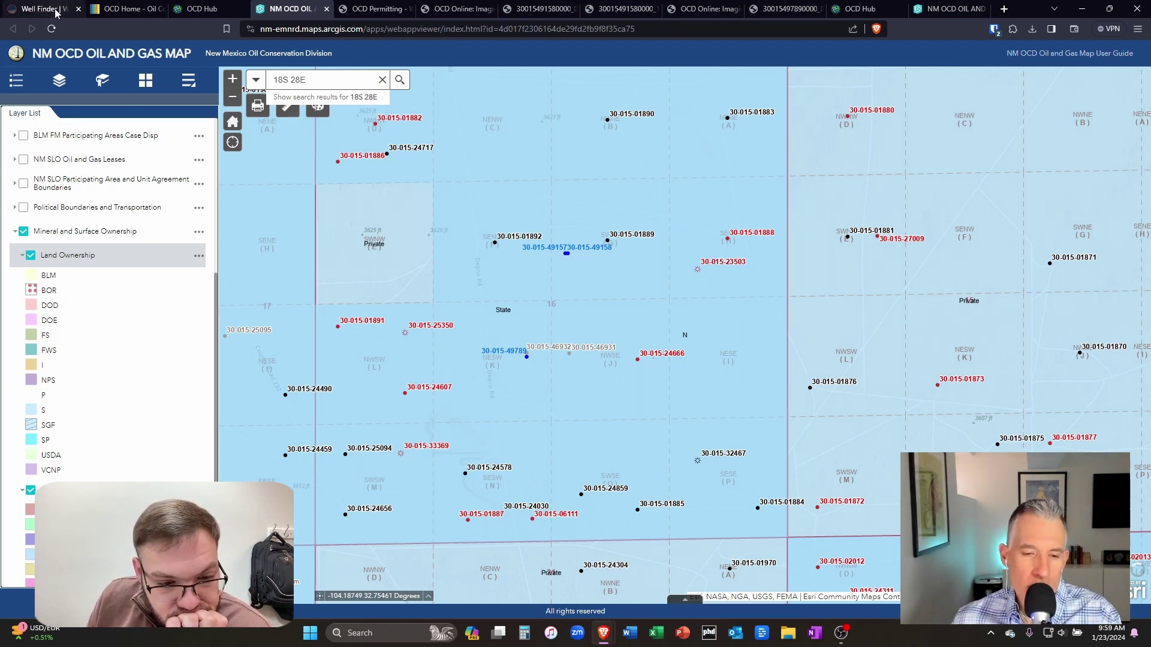
scroll(493, 294, "down", 1)
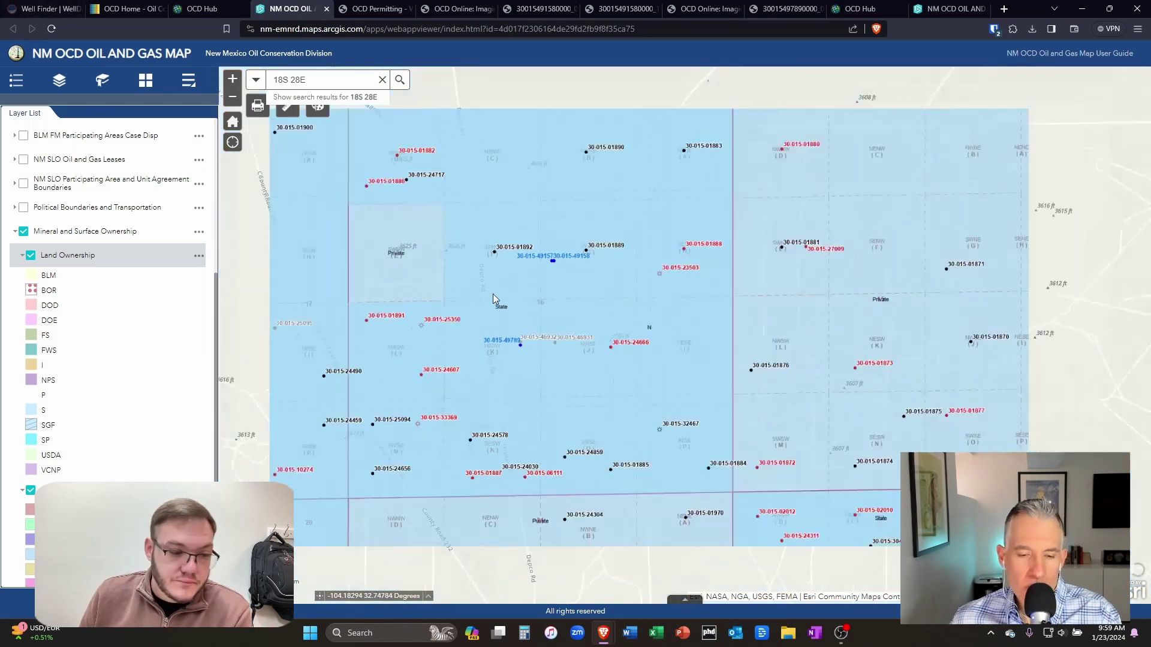
scroll(496, 292, "down", 1)
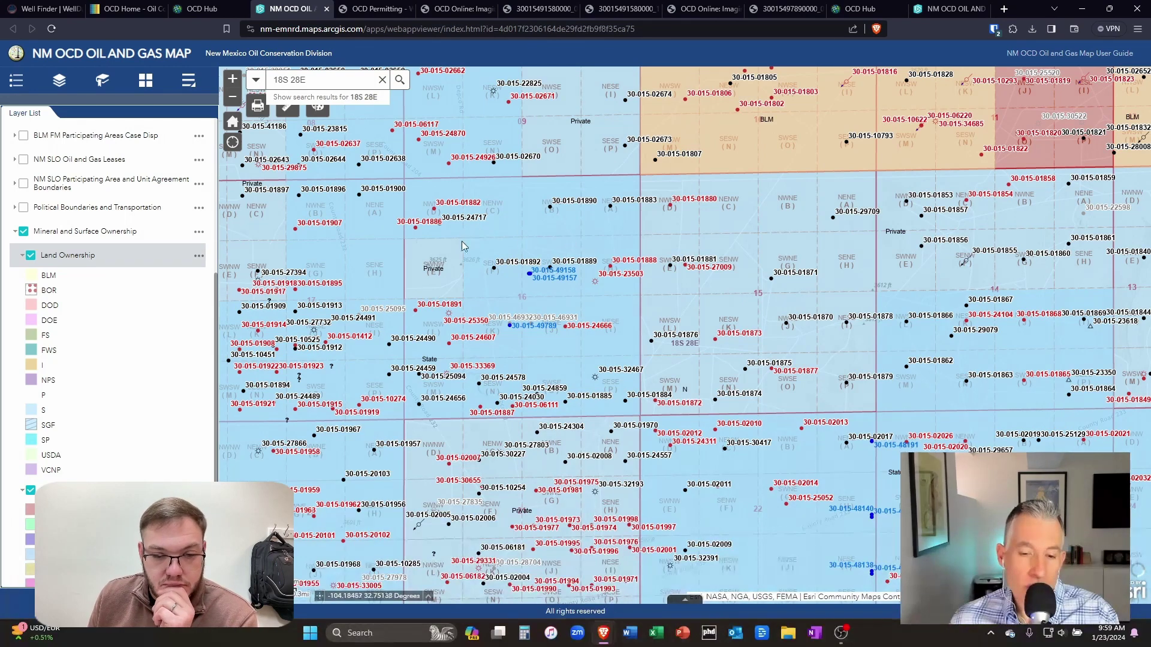
scroll(451, 278, "up", 1)
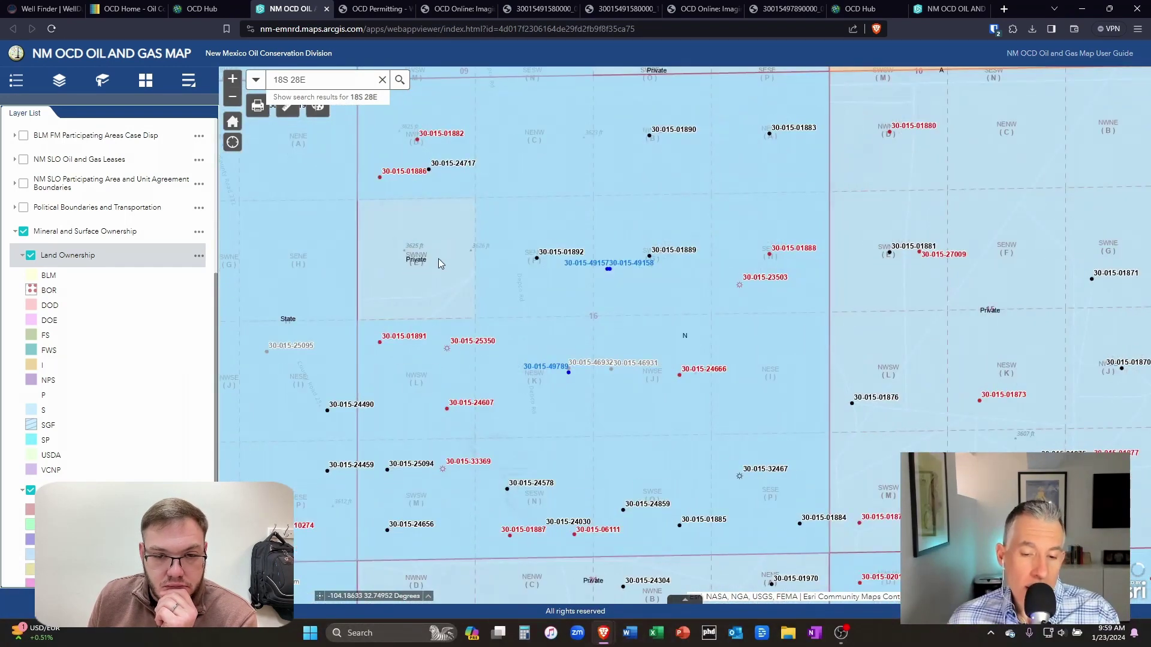